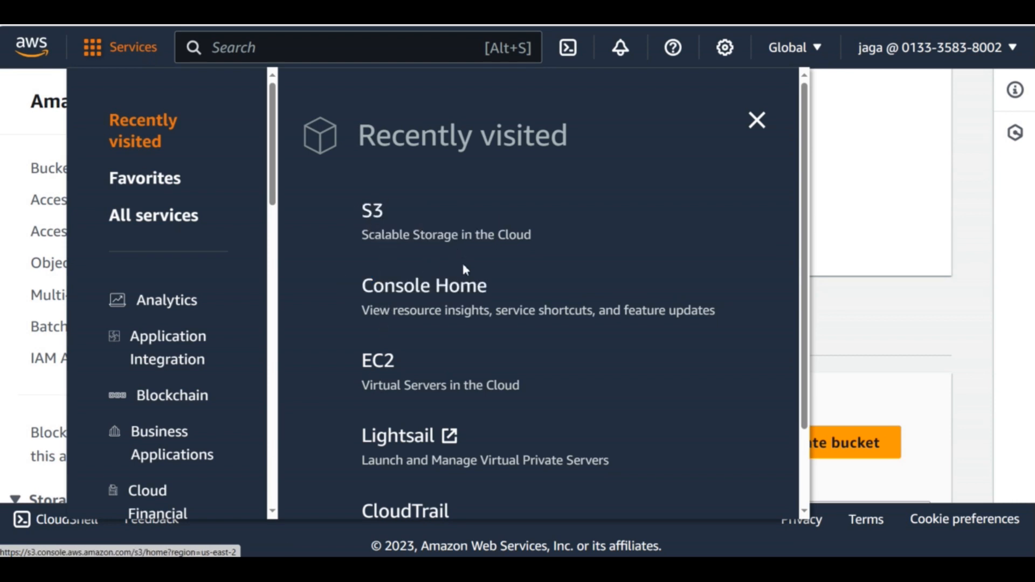
Start creating a new S3 bucket and look through the AWS Region options, keeping US East (Ohio) us-east-2.
scroll(462, 269, down, 2)
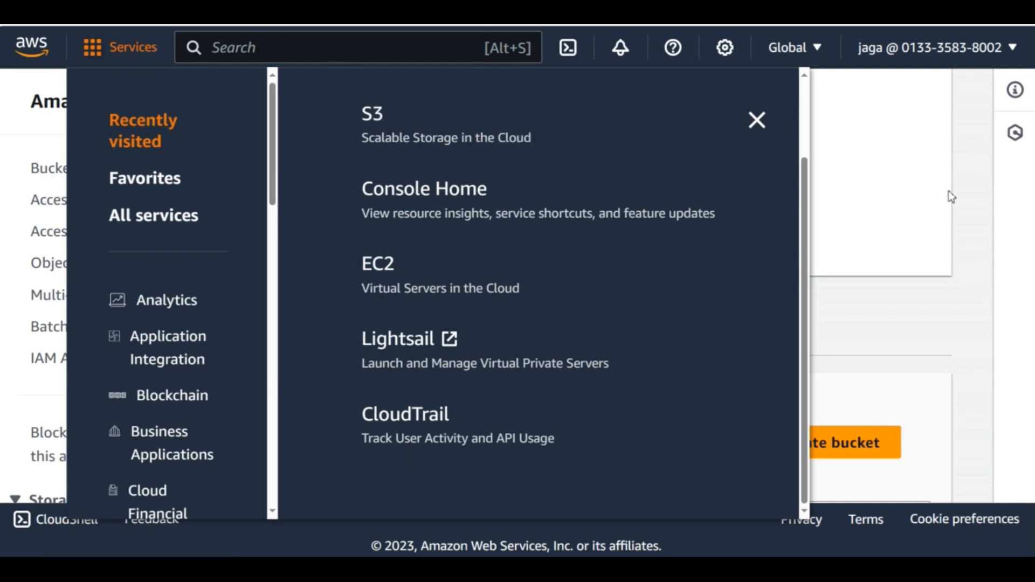
click(906, 193)
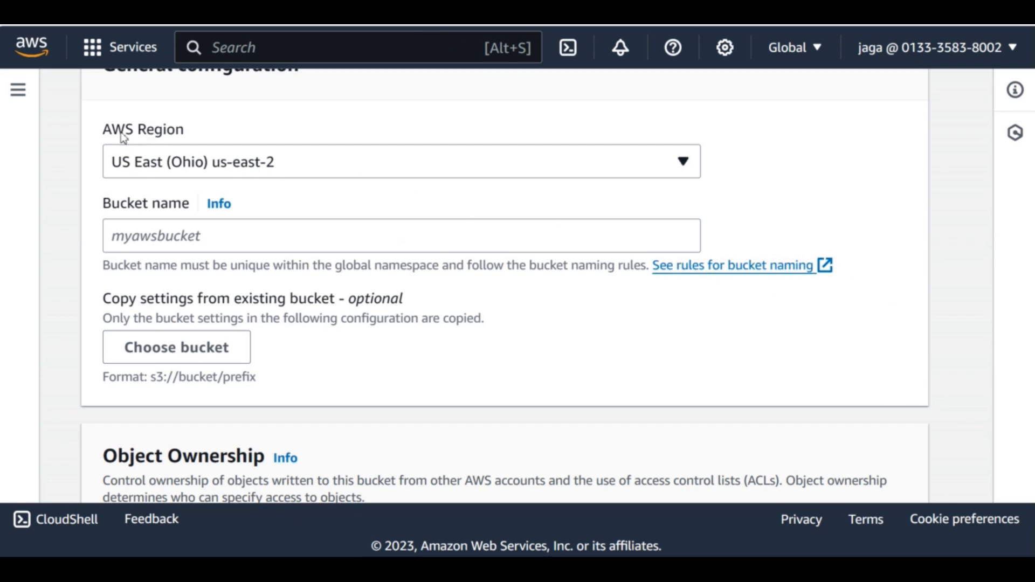
click(257, 165)
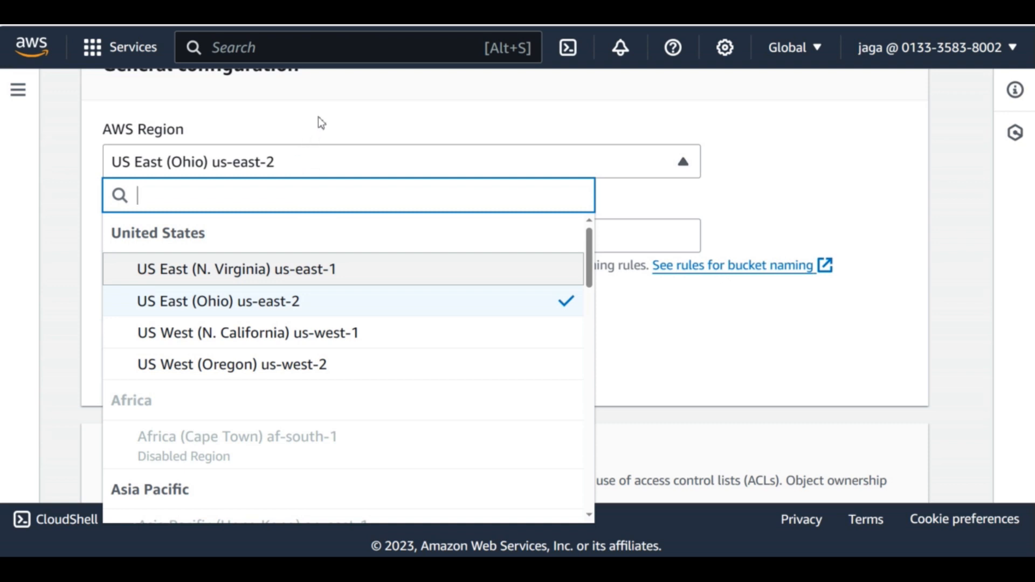
click(403, 121)
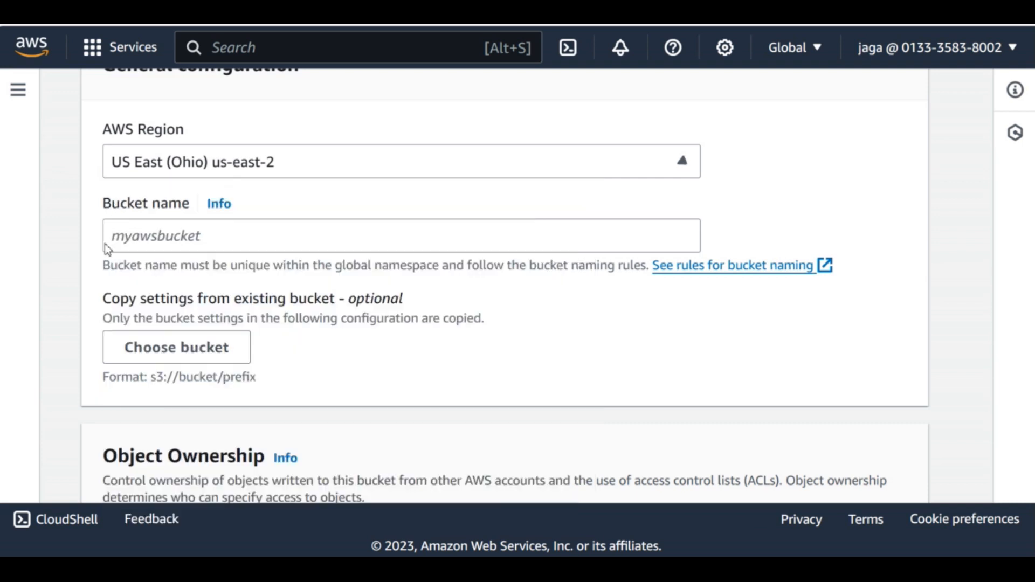
Highlight the rule under the bucket name about uniqueness within the global namespace, singling out the word "namespace".
click(155, 242)
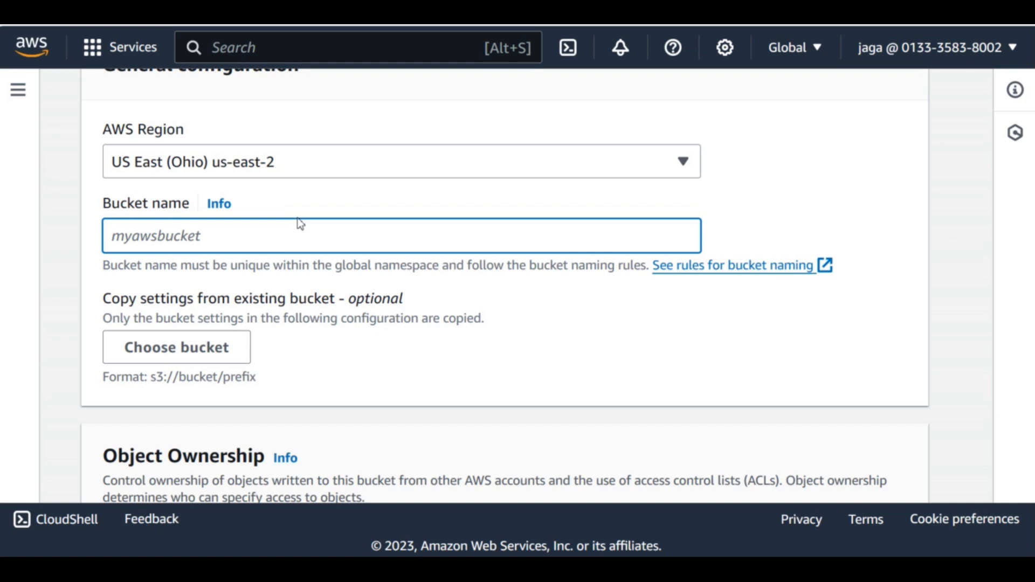
drag(104, 266, 440, 269)
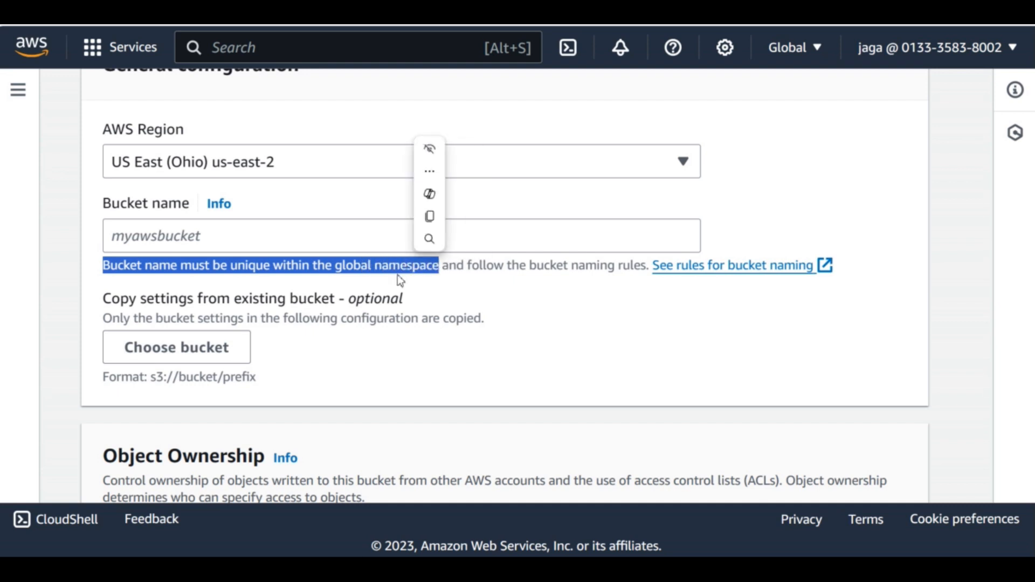
click(476, 269)
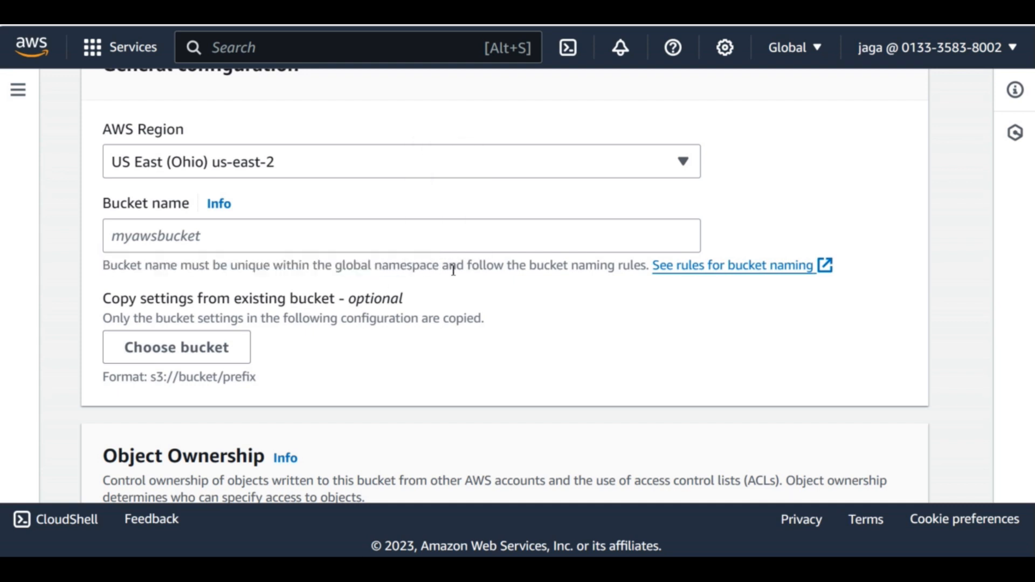
double_click(404, 266)
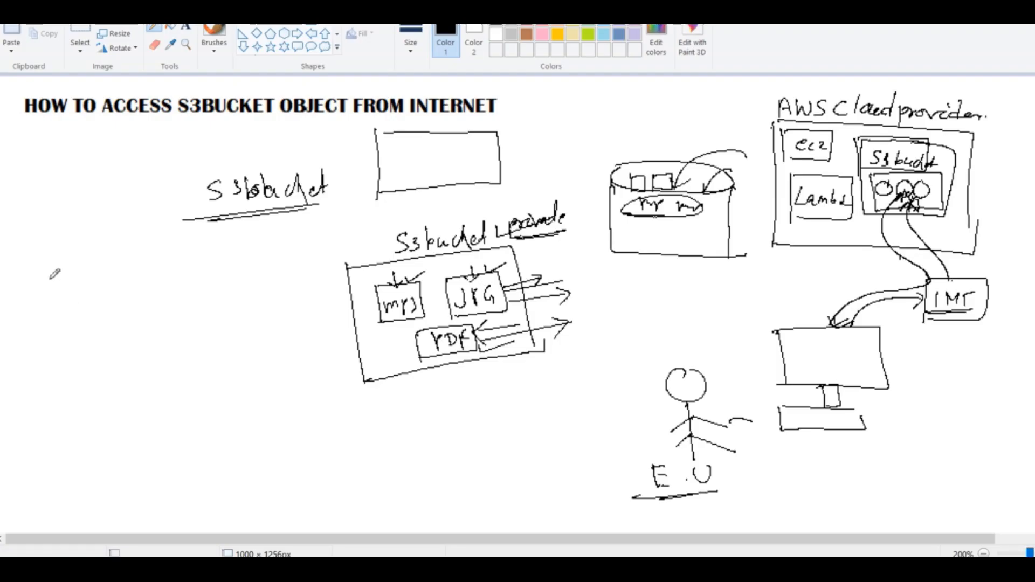
Switch to Paint and draw a large box and a smaller box beneath the "S3bucket" heading, beside the private bucket sketch.
drag(20, 267, 30, 421)
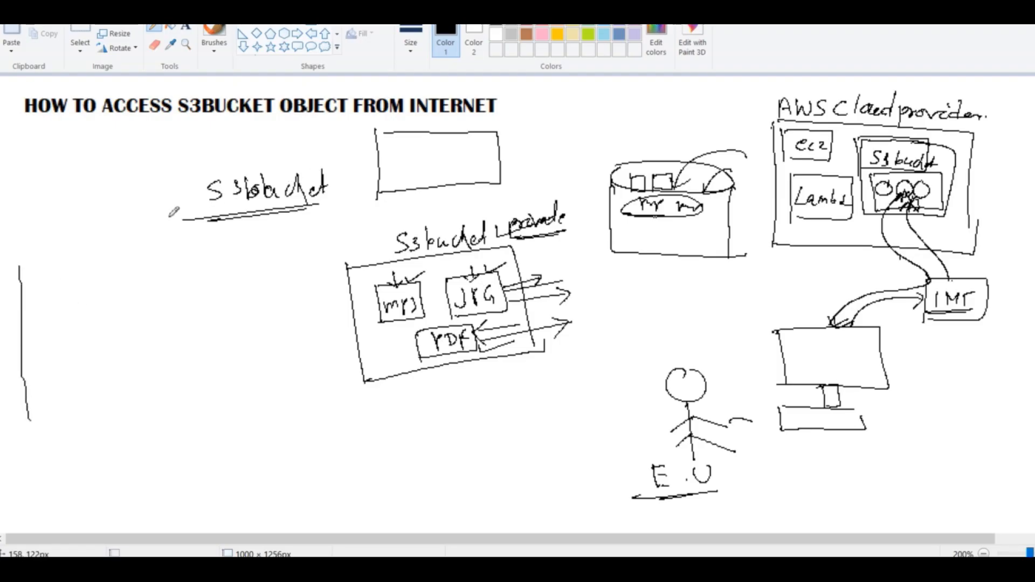
mouse_move(18, 264)
mouse_down()
mouse_move(152, 238)
mouse_move(198, 359)
mouse_move(46, 402)
mouse_up()
mouse_move(232, 259)
mouse_down()
mouse_move(258, 335)
mouse_move(307, 247)
mouse_move(286, 327)
mouse_move(258, 334)
mouse_up()
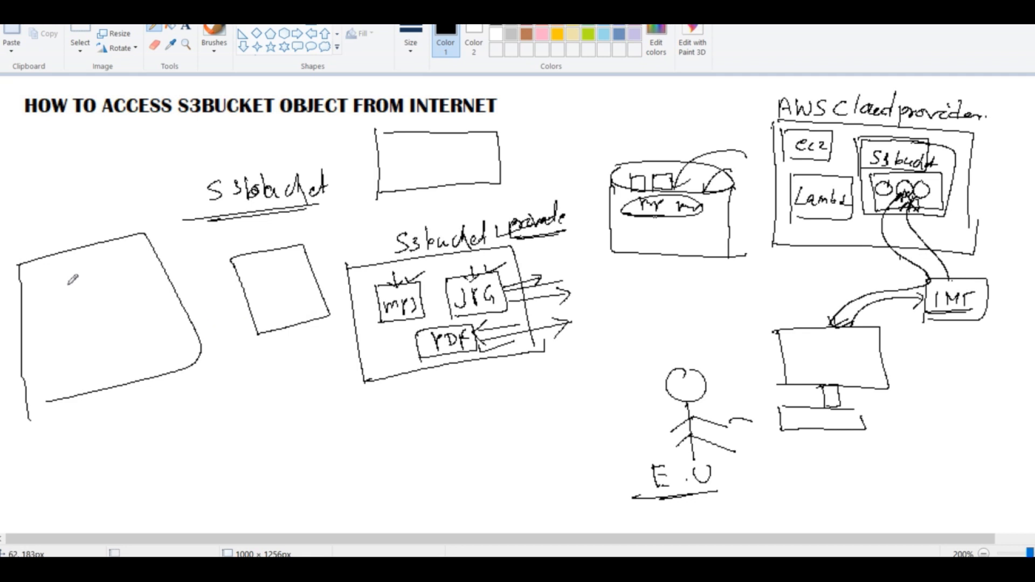
Handwrite "pod deph" and "SVC" inside the large box and label it "M.SV" along its upper edge.
mouse_move(83, 220)
mouse_down()
mouse_move(93, 240)
mouse_move(102, 230)
mouse_up()
mouse_move(46, 278)
mouse_down()
mouse_move(59, 304)
mouse_move(66, 273)
mouse_up()
mouse_move(79, 251)
mouse_down()
mouse_move(87, 276)
mouse_move(108, 256)
mouse_move(132, 272)
mouse_move(143, 263)
mouse_up()
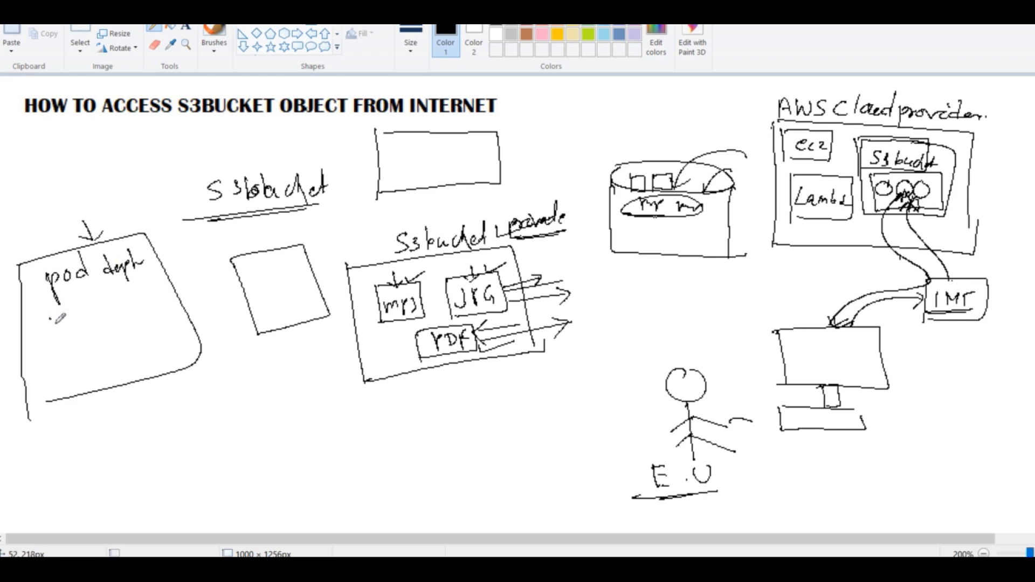
click(50, 318)
mouse_move(69, 309)
mouse_down()
mouse_move(55, 330)
mouse_move(82, 311)
mouse_move(104, 311)
mouse_up()
mouse_move(35, 248)
mouse_down()
mouse_move(61, 250)
mouse_move(100, 224)
mouse_up()
Label the smaller box "M.S" with "pod dep" and "SVC" inside it, and strike through "SVC" in both boxes.
drag(232, 238, 261, 237)
drag(268, 232, 277, 234)
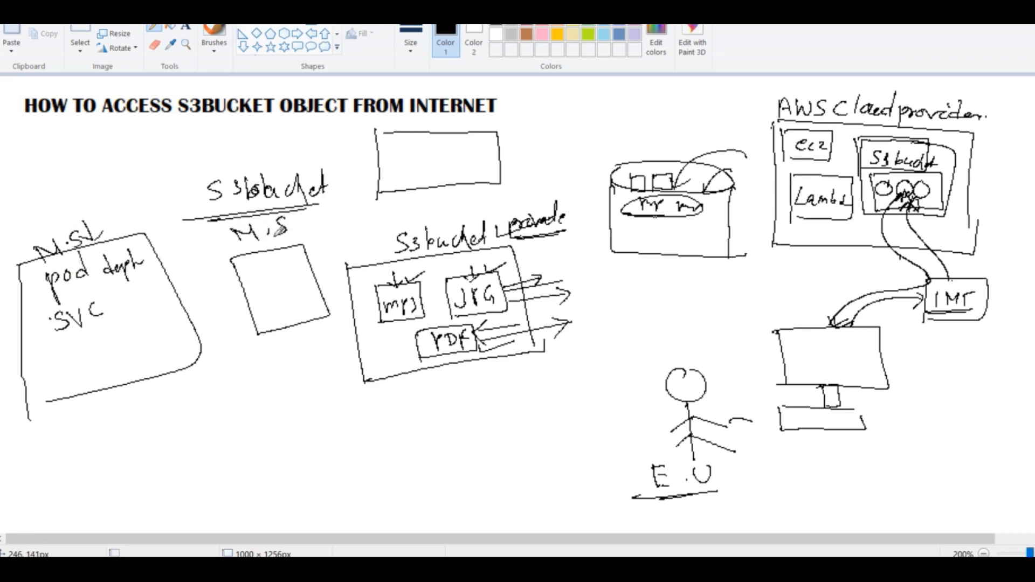
mouse_move(246, 273)
mouse_down()
mouse_move(276, 257)
mouse_move(284, 270)
mouse_move(309, 265)
mouse_move(273, 303)
mouse_move(282, 288)
mouse_move(308, 294)
mouse_up()
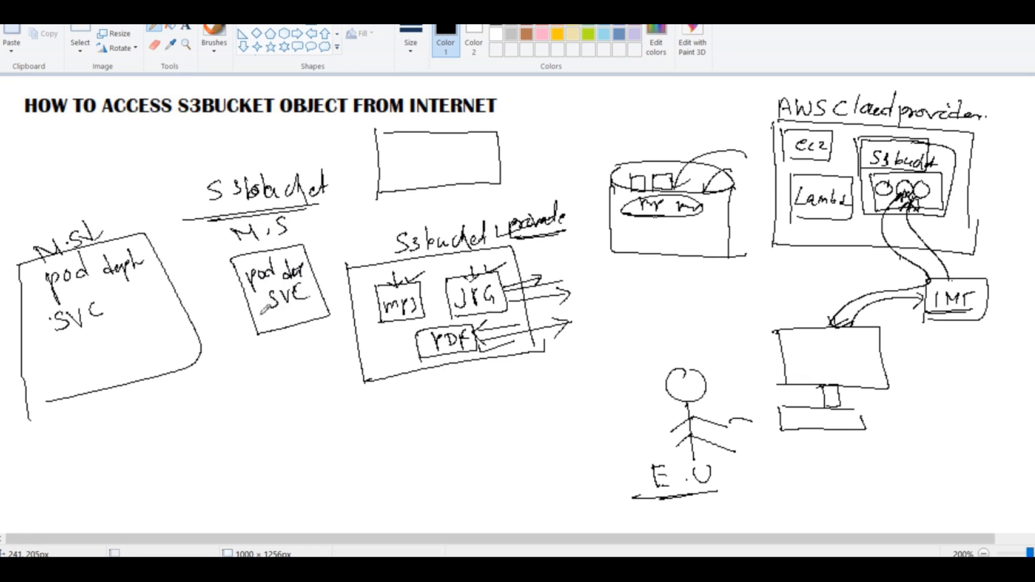
drag(54, 327, 102, 312)
drag(259, 306, 310, 291)
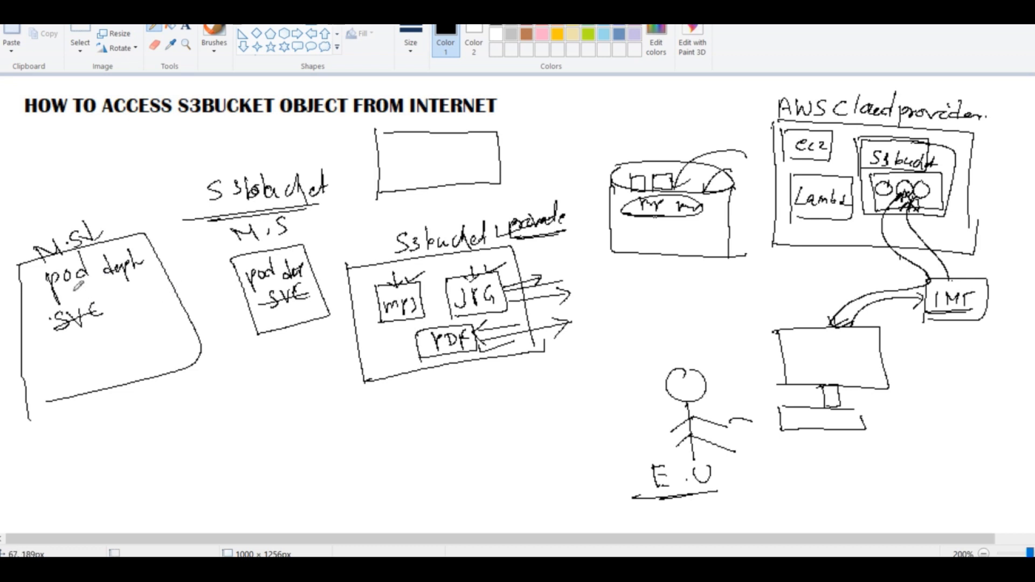
Draw an arrow down from "pod" in the large box to a handwritten "grafana" and underline that name several times.
drag(76, 284, 93, 305)
mouse_move(102, 300)
mouse_down()
mouse_move(119, 314)
mouse_move(139, 279)
mouse_move(164, 283)
mouse_up()
mouse_move(104, 320)
mouse_down()
mouse_move(162, 291)
mouse_move(161, 308)
mouse_up()
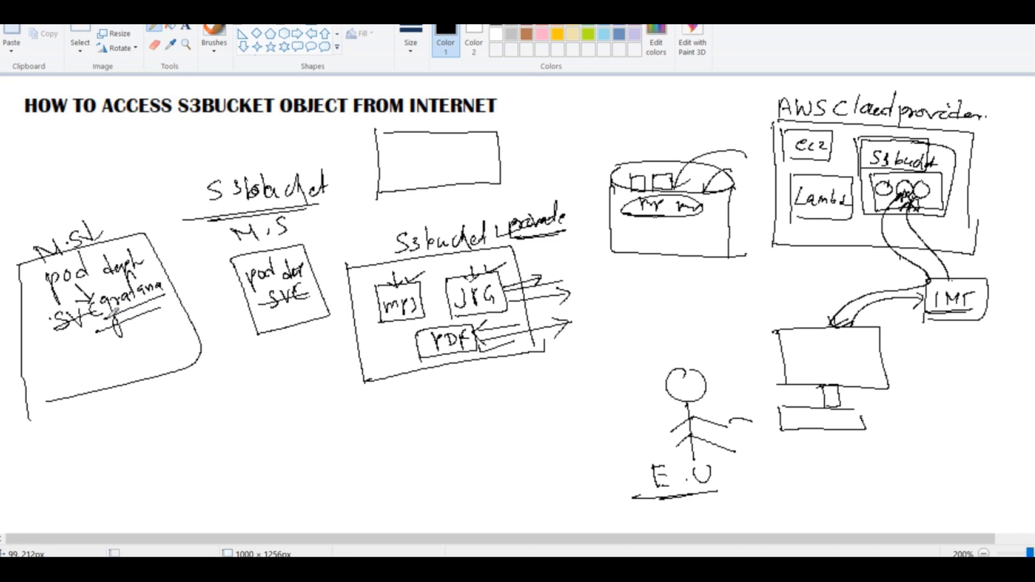
drag(108, 318, 177, 295)
drag(104, 325, 178, 295)
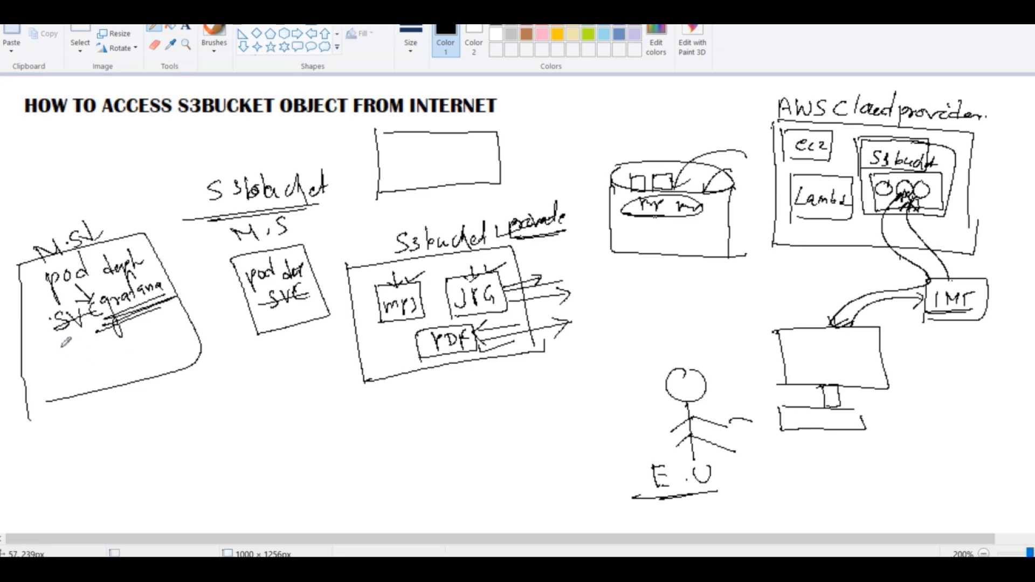
Write a second underlined "grafana" lower in the large box, circle both names, and add an arrow pointing into the smaller box.
mouse_move(60, 349)
mouse_down()
mouse_move(65, 357)
mouse_move(69, 341)
mouse_move(80, 353)
mouse_move(102, 337)
mouse_move(139, 337)
mouse_up()
drag(51, 387, 138, 352)
mouse_move(87, 375)
mouse_down()
mouse_move(154, 338)
mouse_move(139, 352)
mouse_up()
mouse_move(162, 291)
mouse_down()
mouse_move(167, 273)
mouse_move(97, 312)
mouse_move(175, 291)
mouse_up()
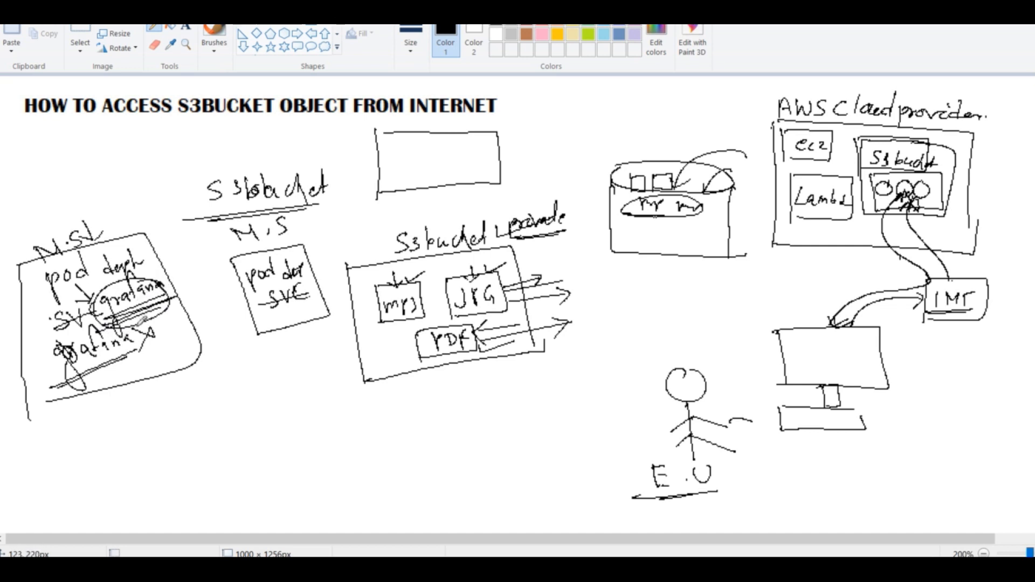
mouse_move(134, 322)
mouse_down()
mouse_move(111, 316)
mouse_move(48, 372)
mouse_move(151, 334)
mouse_move(118, 324)
mouse_up()
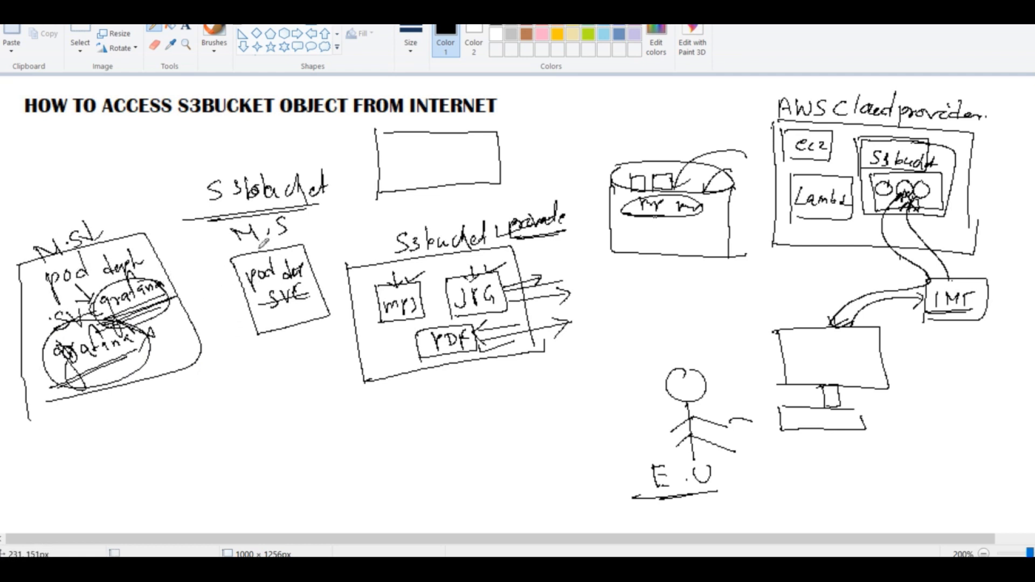
drag(258, 244, 274, 250)
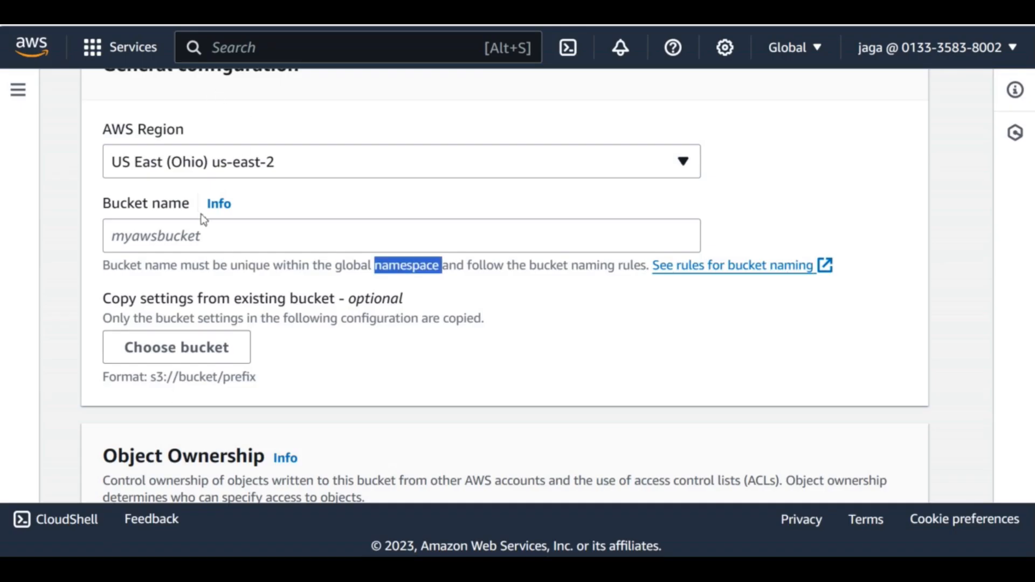
Switch back to the AWS console and highlight "global namespace" in the bucket naming rule.
click(286, 273)
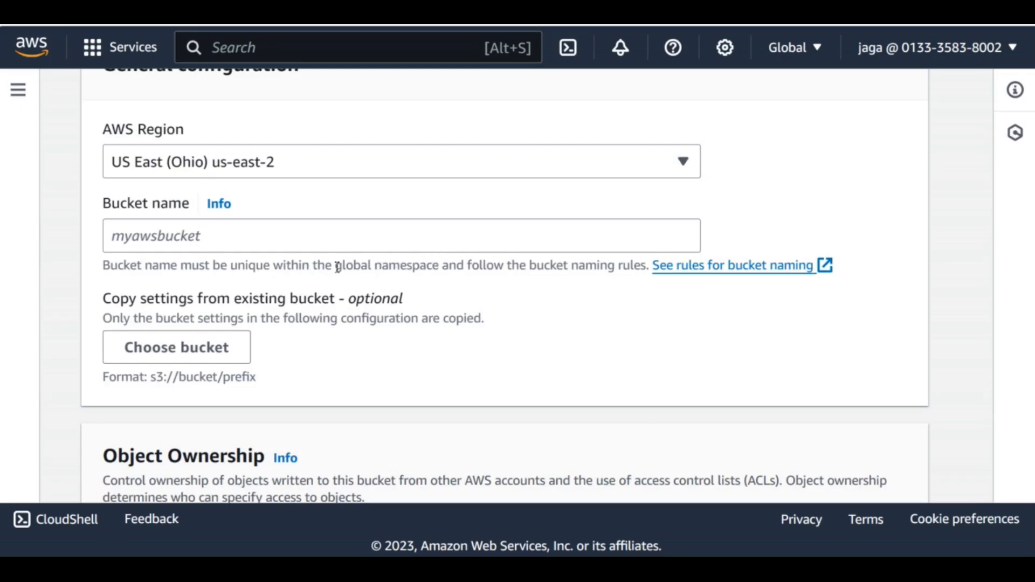
drag(337, 267, 440, 269)
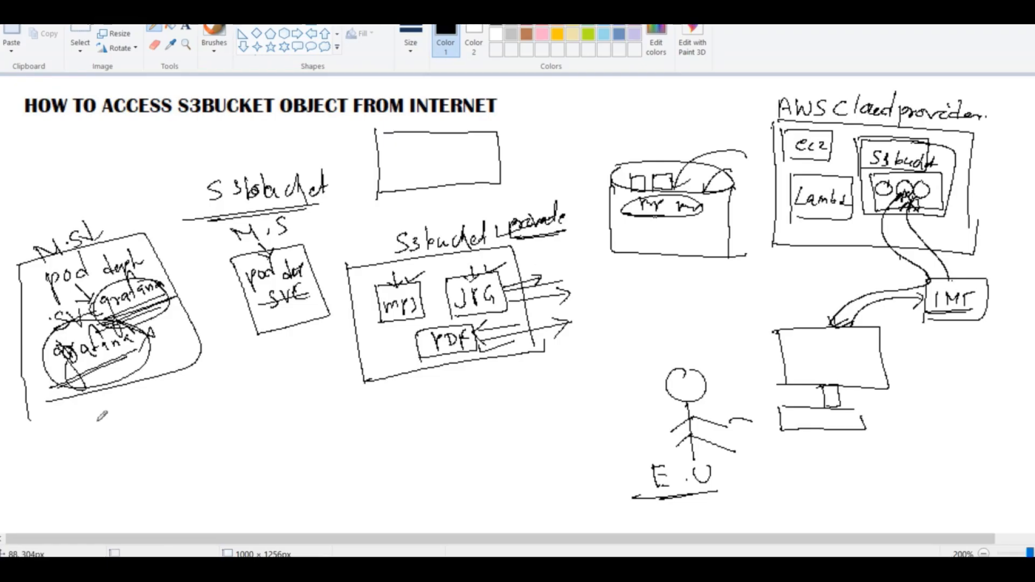
Switch to Paint, draw a large circle below the smaller box, and write an underlined "1 namespace" inside it.
mouse_move(272, 366)
mouse_down()
mouse_move(219, 393)
mouse_move(375, 442)
mouse_move(281, 351)
mouse_move(240, 363)
mouse_up()
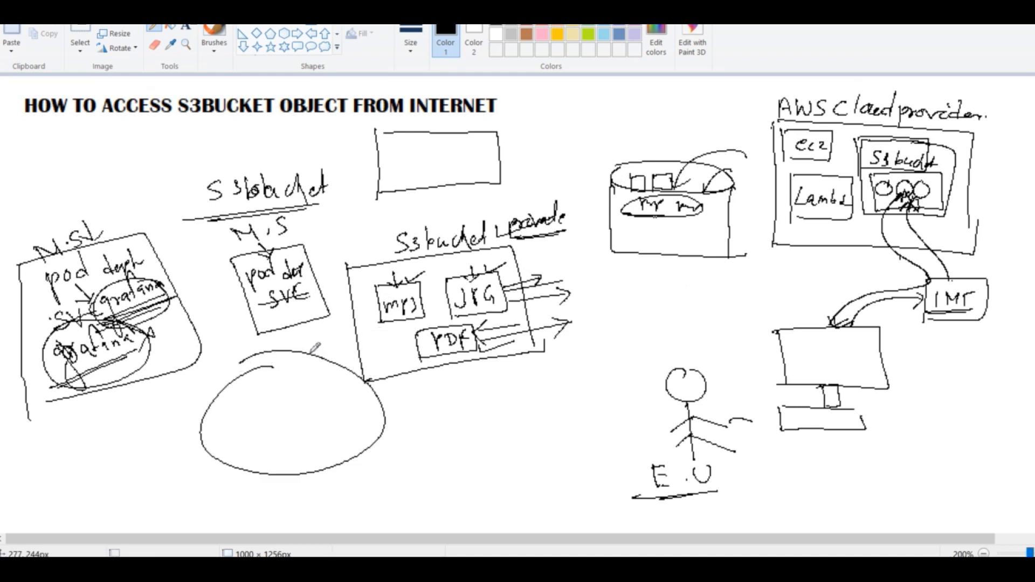
mouse_move(311, 351)
mouse_down()
mouse_move(282, 346)
mouse_move(219, 372)
mouse_move(229, 453)
mouse_move(315, 475)
mouse_move(388, 417)
mouse_move(318, 355)
mouse_move(272, 346)
mouse_move(279, 398)
mouse_move(305, 372)
mouse_up()
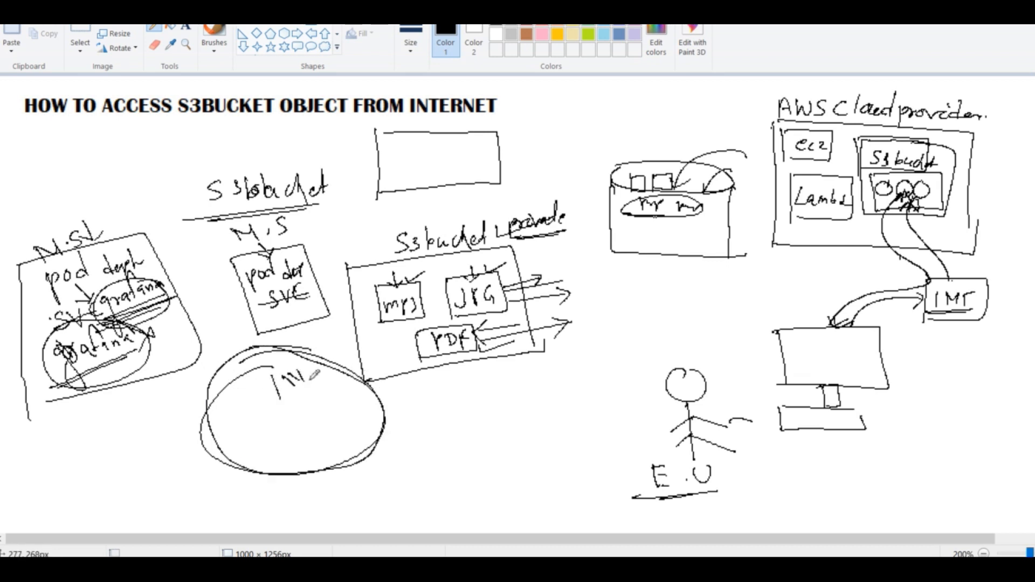
mouse_move(236, 387)
mouse_down()
mouse_move(237, 409)
mouse_move(335, 384)
mouse_up()
drag(209, 424, 328, 398)
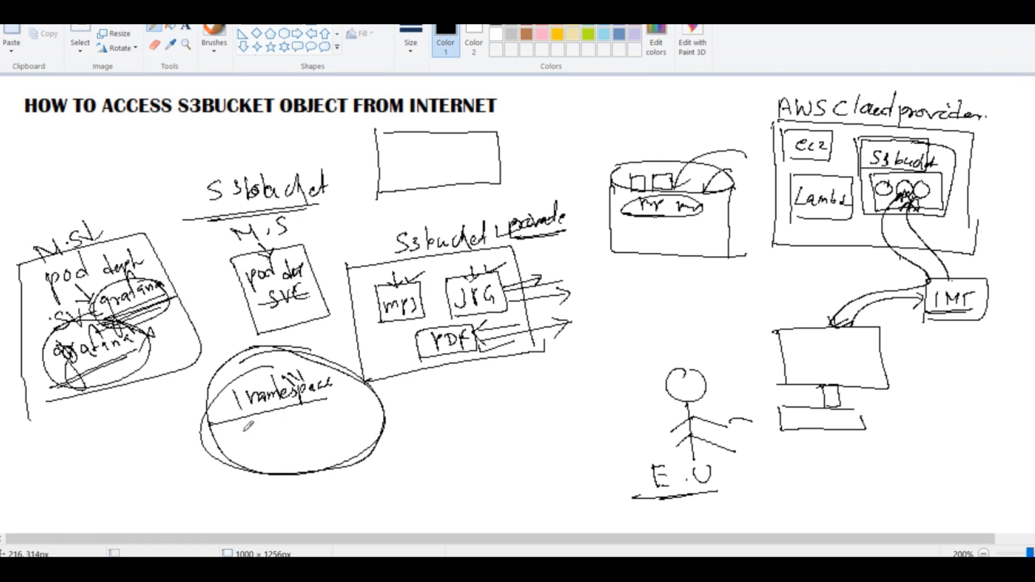
Handwrite "grafana" under the "1 namespace" line in the large circle and draw an oval around it.
mouse_move(244, 424)
mouse_down()
mouse_move(252, 432)
mouse_move(240, 438)
mouse_up()
drag(268, 420, 323, 404)
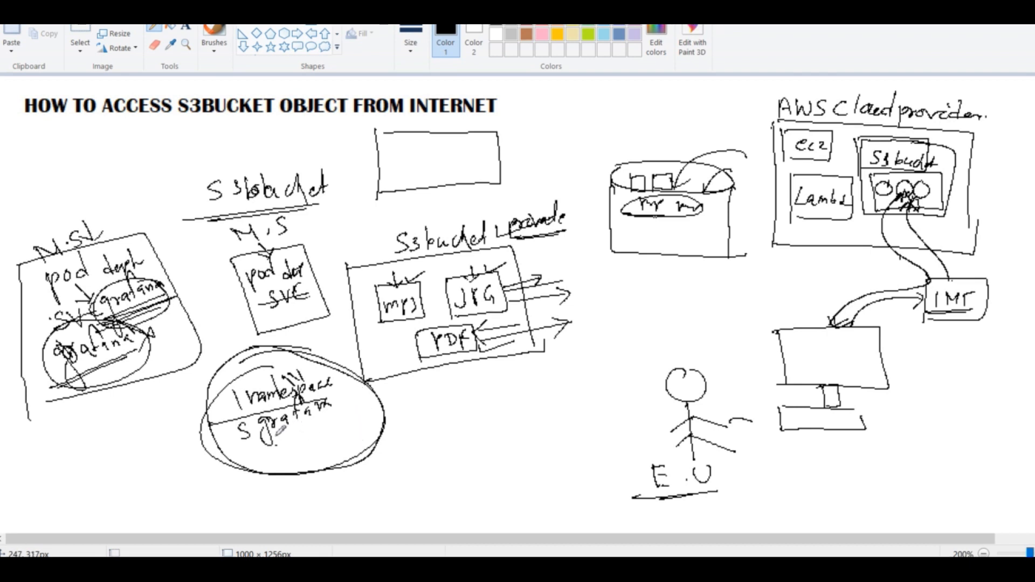
mouse_move(268, 431)
mouse_down()
mouse_move(353, 401)
mouse_move(269, 402)
mouse_move(299, 438)
mouse_move(331, 414)
mouse_up()
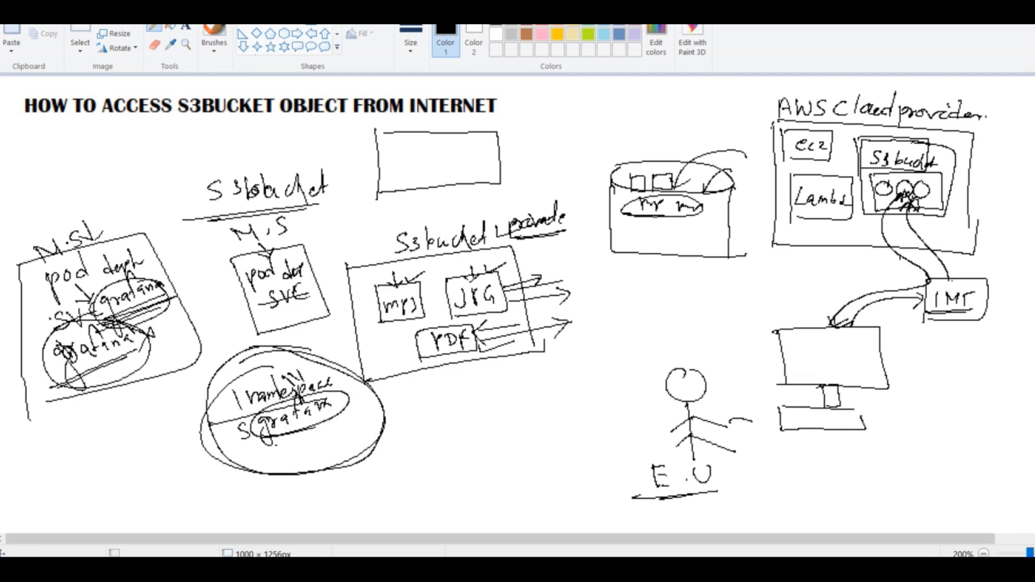
Switch back to the AWS console and set the bucket name to "photo".
key(alt+Tab)
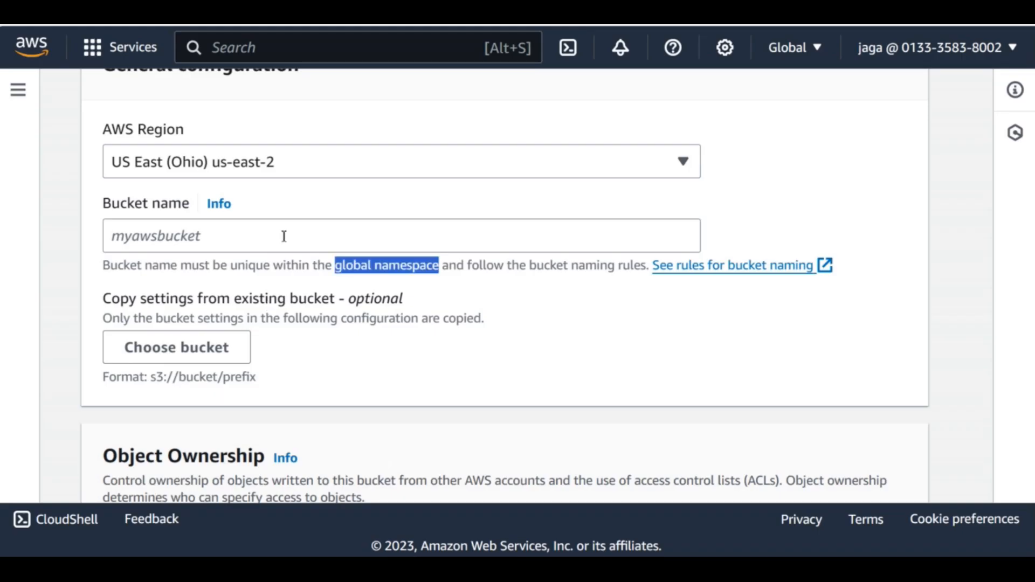
click(199, 233)
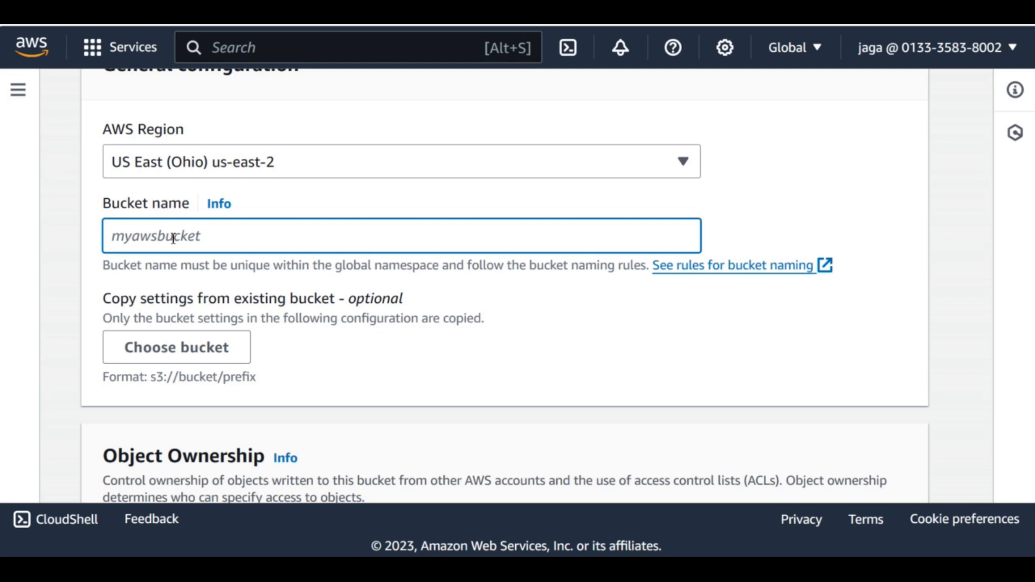
text(photo)
Highlight the description of the "ACLs disabled (recommended)" option under Object Ownership.
scroll(170, 237, down, 3)
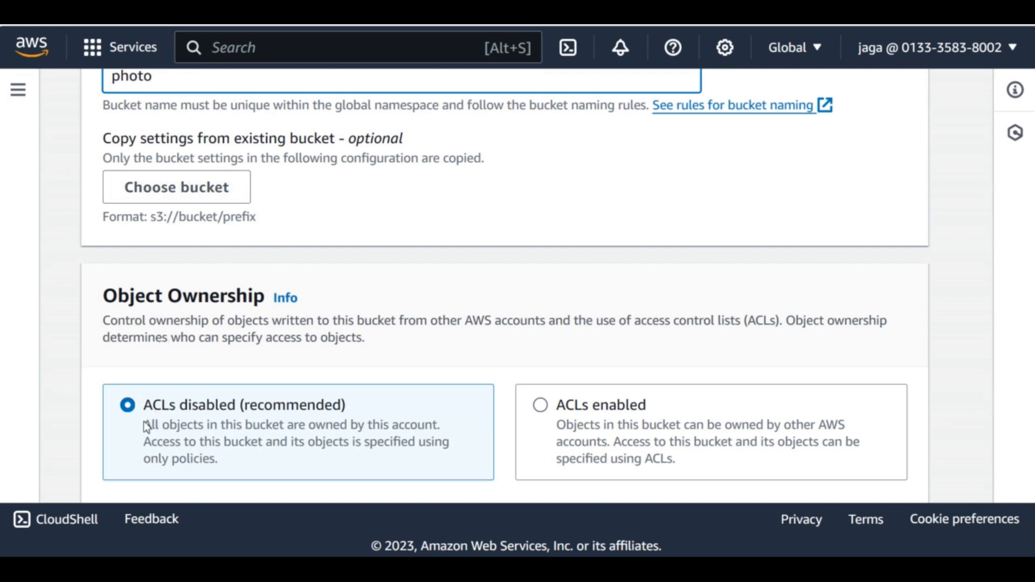
drag(144, 426, 217, 467)
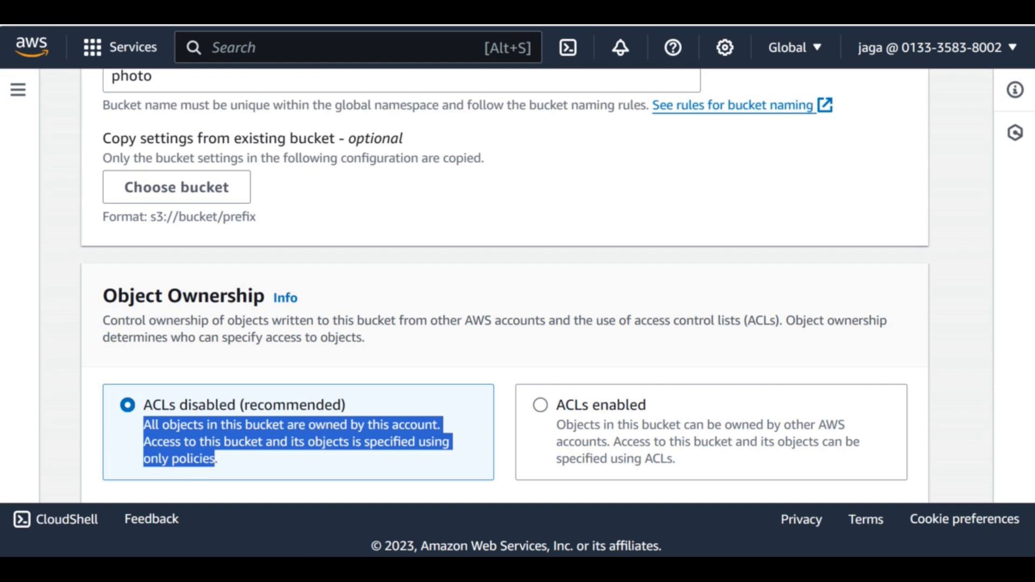
click(328, 426)
Switch to Paint, draw a large box in a blank area below the existing sketches, and handwrite "AWS A/C" above it.
key(alt+Tab)
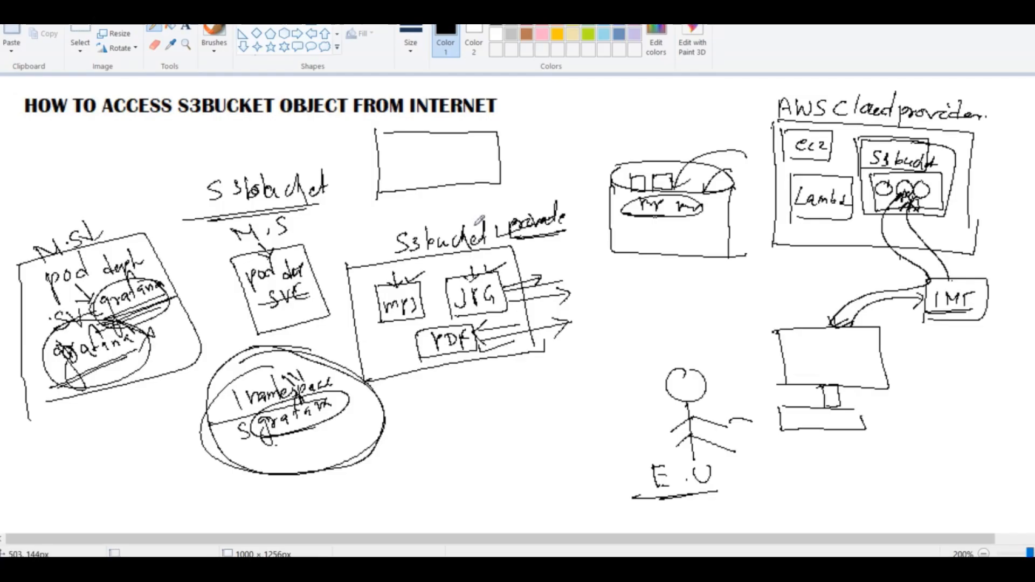
scroll(529, 264, down, 10)
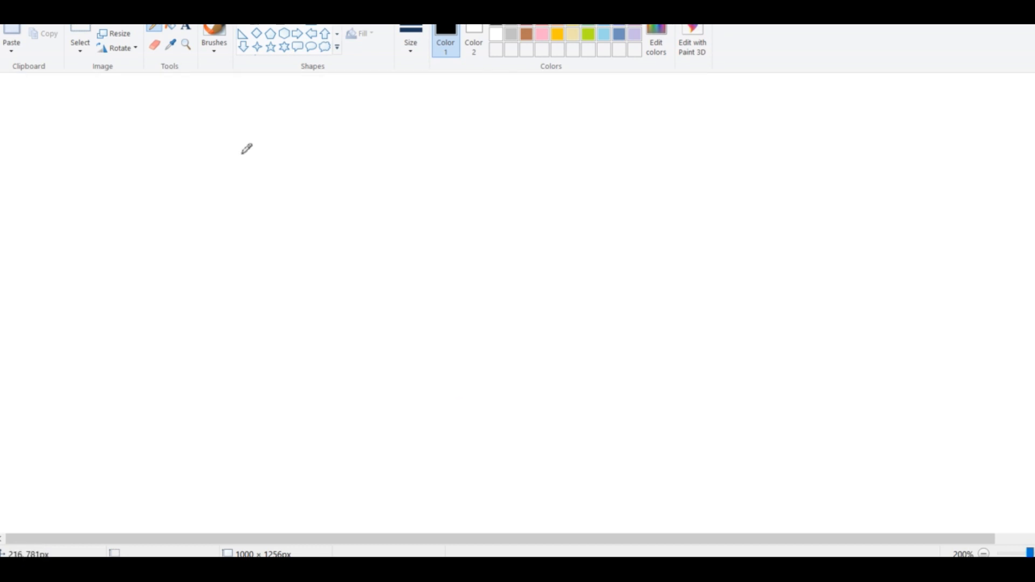
drag(228, 95, 258, 238)
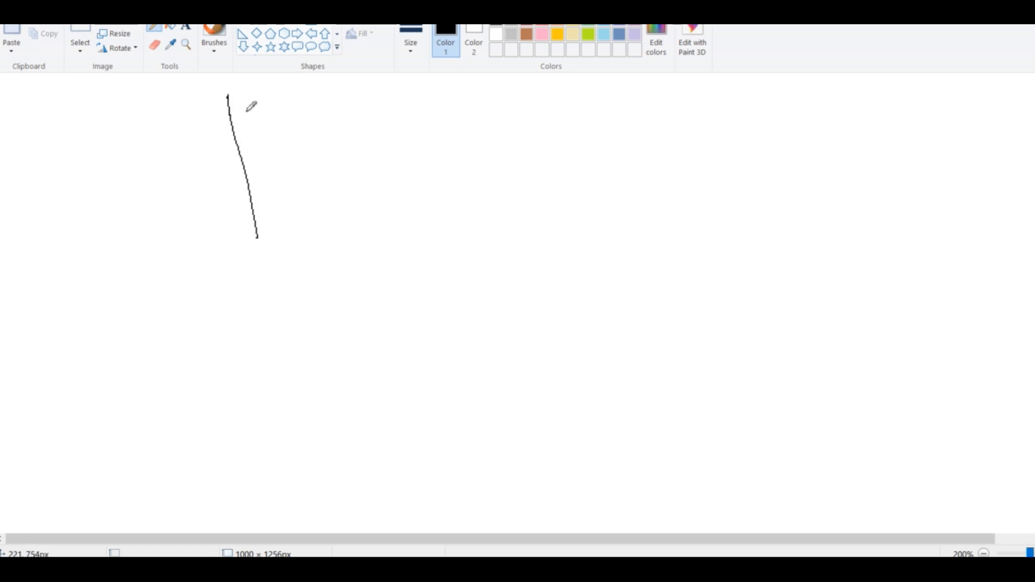
mouse_move(235, 93)
mouse_down()
mouse_move(488, 98)
mouse_move(478, 239)
mouse_up()
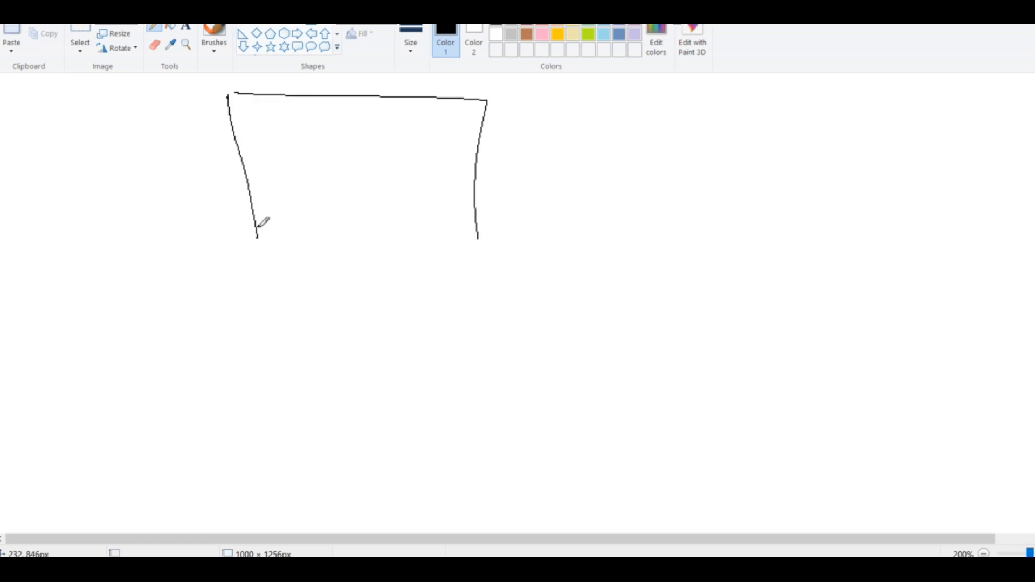
drag(258, 227, 477, 236)
mouse_move(289, 79)
mouse_down()
mouse_move(299, 89)
mouse_move(331, 81)
mouse_move(336, 93)
mouse_move(394, 80)
mouse_move(402, 95)
mouse_up()
Draw a second box inside the AWS account box, label it "S3 bucket", and draw a smaller box within it.
drag(265, 106, 278, 205)
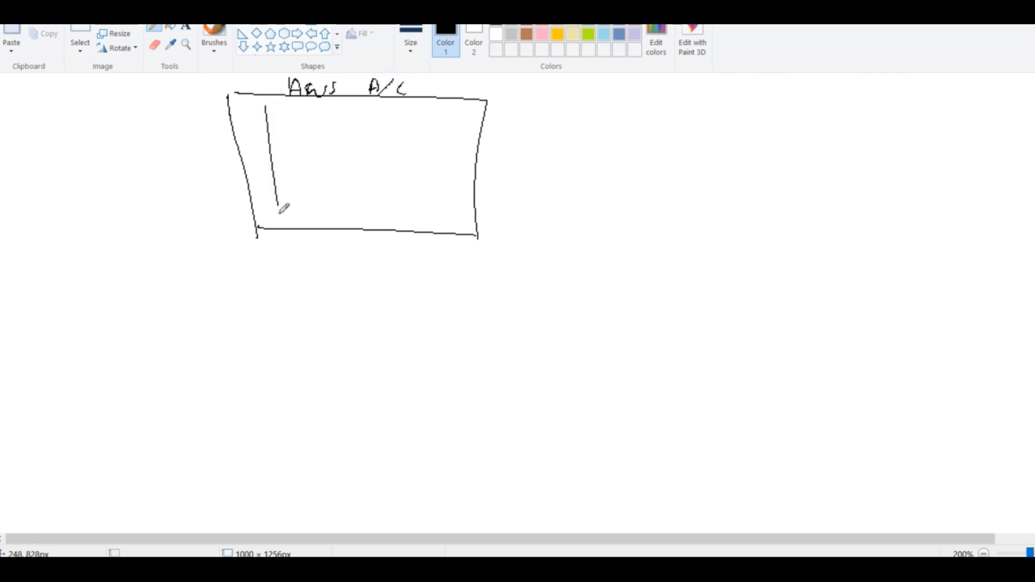
mouse_move(264, 104)
mouse_down()
mouse_move(470, 119)
mouse_move(467, 198)
mouse_up()
mouse_move(271, 210)
mouse_down()
mouse_move(384, 212)
mouse_move(474, 181)
mouse_up()
mouse_move(300, 103)
mouse_down()
mouse_move(292, 117)
mouse_move(363, 119)
mouse_move(379, 101)
mouse_up()
mouse_move(302, 131)
mouse_down()
mouse_move(306, 201)
mouse_move(402, 182)
mouse_move(297, 199)
mouse_up()
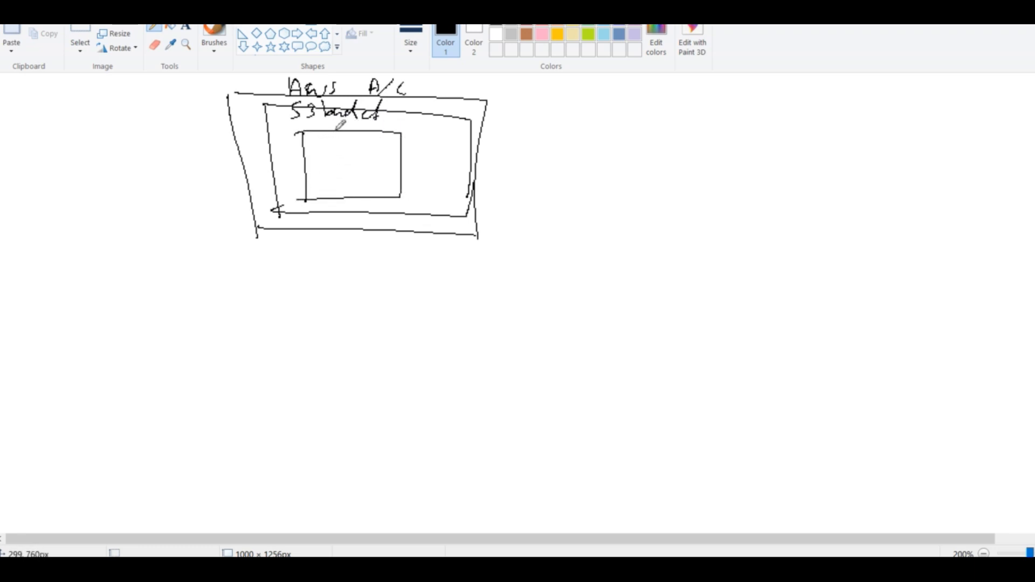
Handwrite "Object" and "J.P.G" in the innermost box and draw an oval around "J.P.G".
mouse_move(330, 137)
mouse_down()
mouse_move(348, 145)
mouse_move(344, 158)
mouse_move(369, 145)
mouse_up()
drag(381, 130, 379, 149)
drag(374, 141, 388, 138)
mouse_move(315, 164)
mouse_down()
mouse_move(323, 168)
mouse_move(317, 188)
mouse_move(352, 172)
mouse_move(379, 175)
mouse_up()
click(333, 172)
click(357, 175)
mouse_move(307, 197)
mouse_down()
mouse_move(405, 164)
mouse_move(310, 162)
mouse_move(345, 193)
mouse_up()
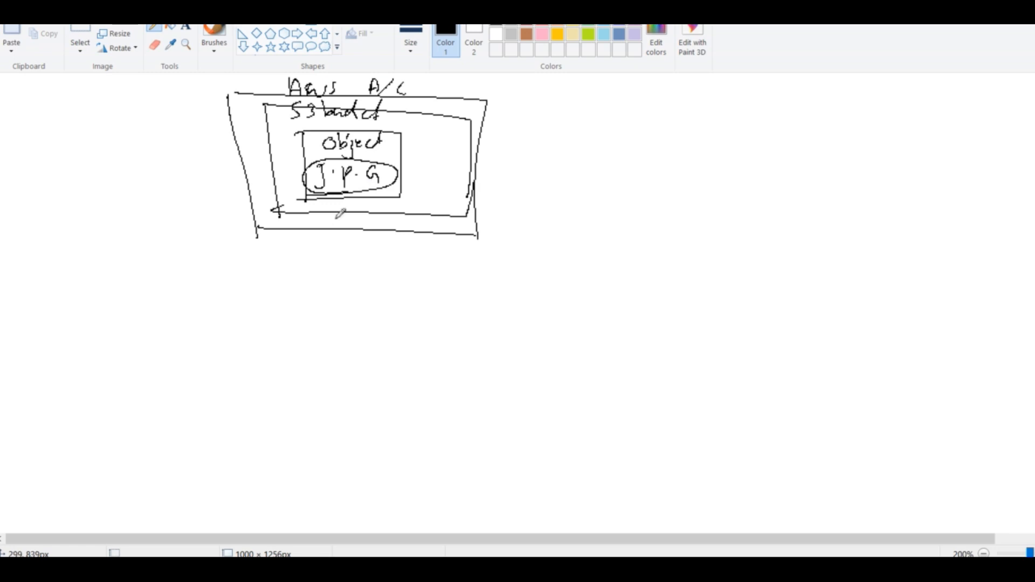
Draw an arrow from "J.P.G" down to "AWS configure", branch it to access key, secret access key and region notes, and add an empty box beneath.
drag(368, 190, 387, 286)
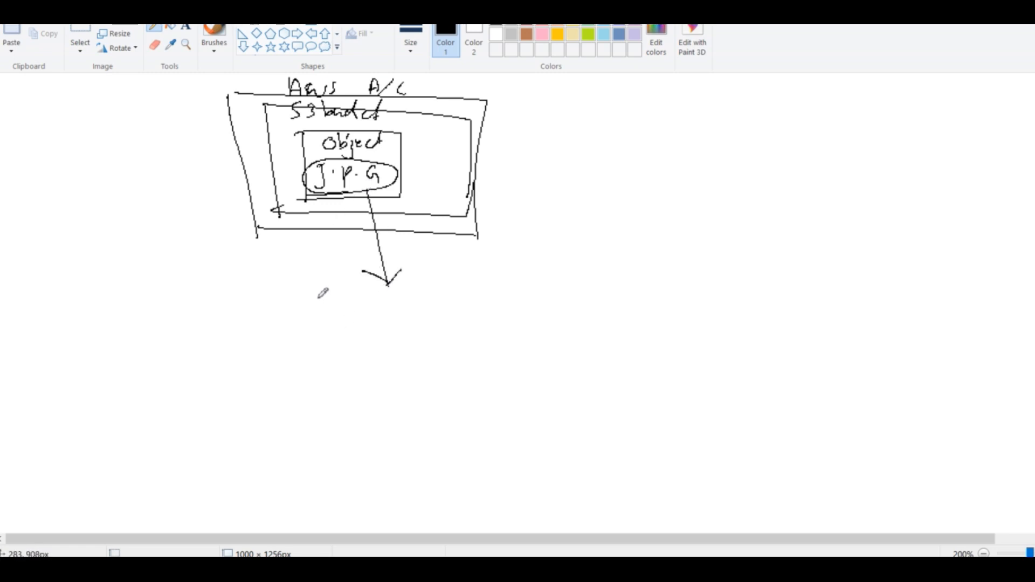
mouse_move(306, 293)
mouse_down()
mouse_move(346, 298)
mouse_move(371, 279)
mouse_move(403, 292)
mouse_move(423, 270)
mouse_move(432, 287)
mouse_move(453, 286)
mouse_move(445, 290)
mouse_move(503, 284)
mouse_move(541, 248)
mouse_move(562, 260)
mouse_up()
mouse_move(562, 251)
mouse_down()
mouse_move(617, 261)
mouse_move(637, 252)
mouse_move(625, 280)
mouse_up()
drag(500, 286, 623, 292)
mouse_move(493, 286)
mouse_down()
mouse_move(517, 317)
mouse_move(572, 316)
mouse_up()
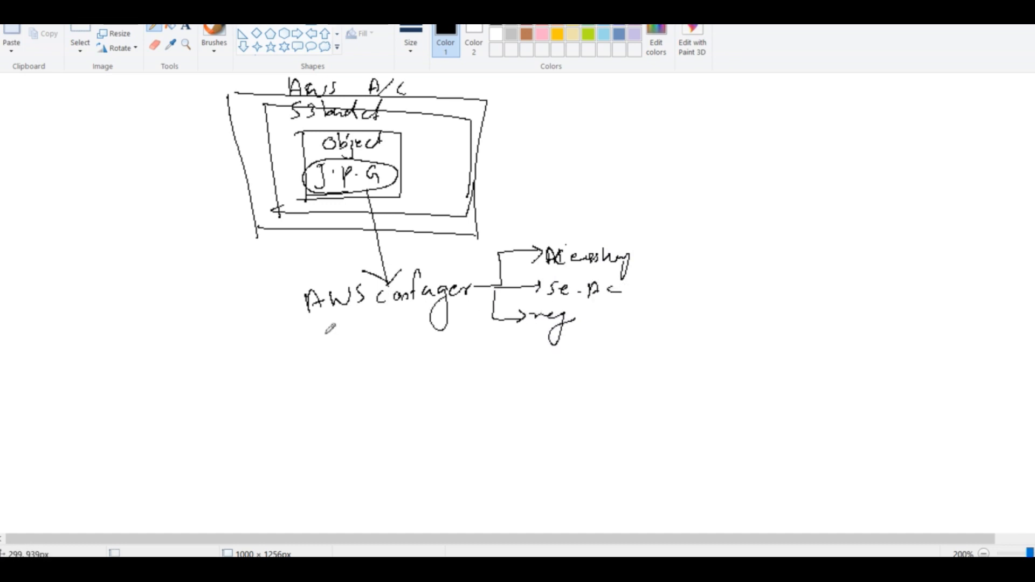
mouse_move(304, 332)
mouse_down()
mouse_move(311, 400)
mouse_move(444, 382)
mouse_move(297, 406)
mouse_up()
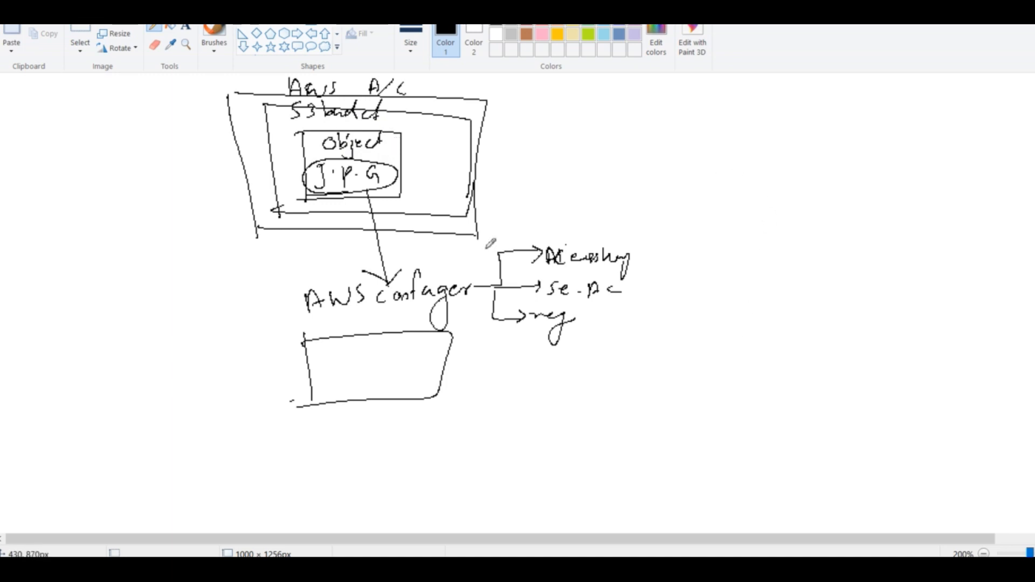
Draw a box to the right of the key notes, write a person's name above it, and draw an arrow toward it from "J.P.G".
click(721, 225)
right_click(720, 297)
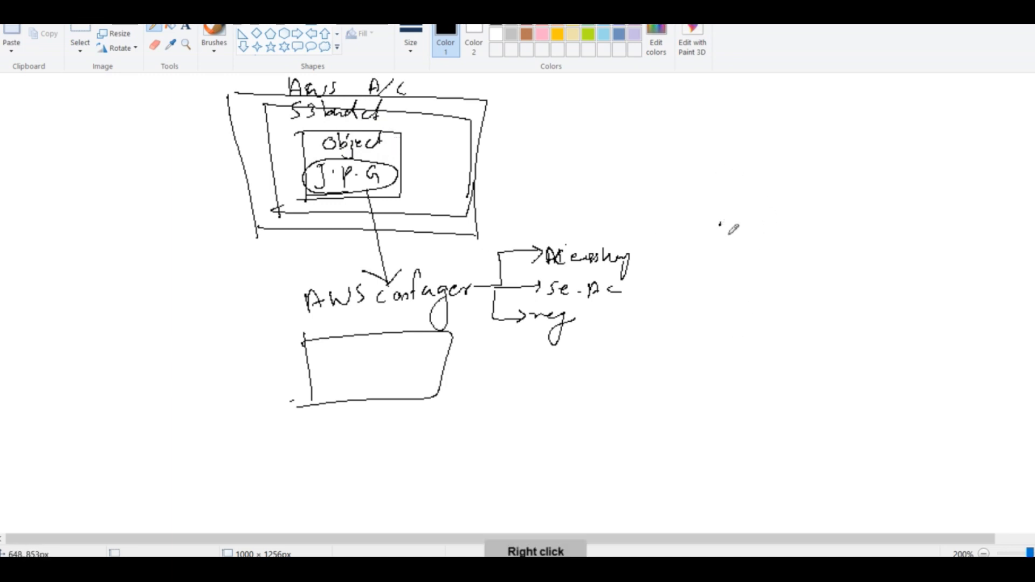
mouse_move(721, 223)
mouse_down()
mouse_move(721, 290)
mouse_move(835, 310)
mouse_move(715, 298)
mouse_up()
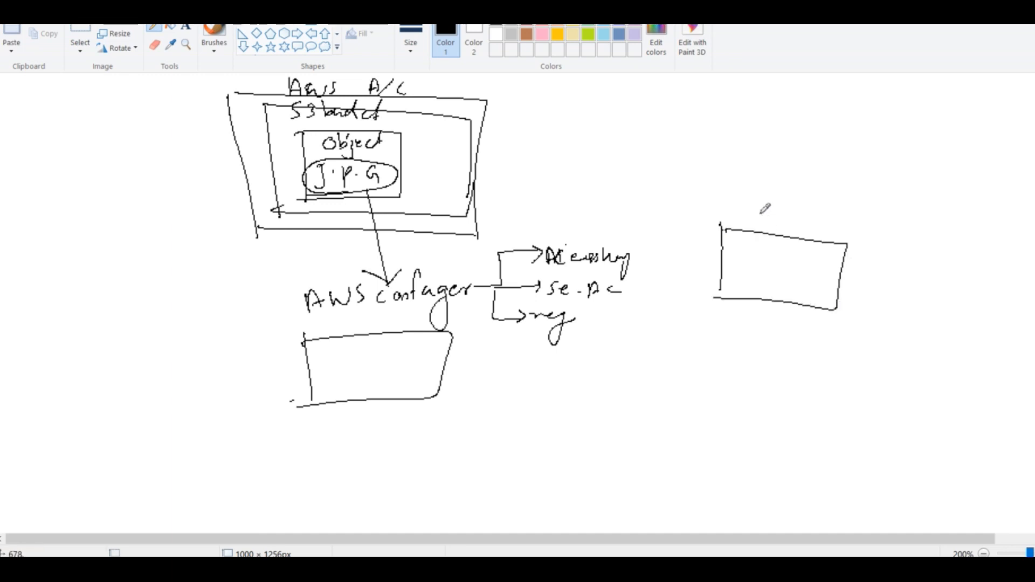
mouse_move(755, 202)
mouse_down()
mouse_move(760, 225)
mouse_move(783, 210)
mouse_move(774, 236)
mouse_up()
mouse_move(786, 218)
mouse_down()
mouse_move(806, 206)
mouse_move(830, 214)
mouse_move(816, 238)
mouse_up()
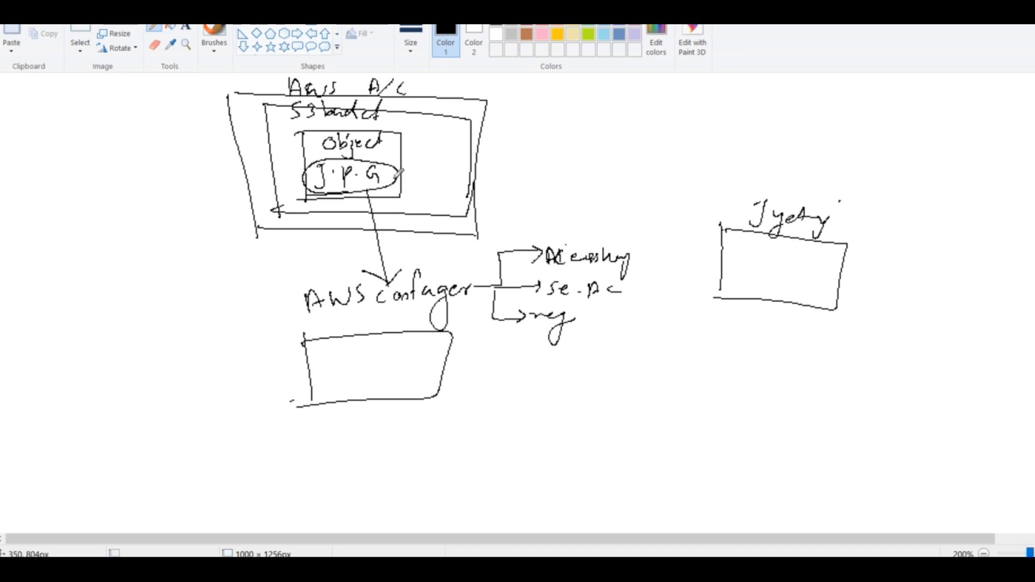
mouse_move(402, 172)
mouse_down()
mouse_move(677, 203)
mouse_move(663, 226)
mouse_up()
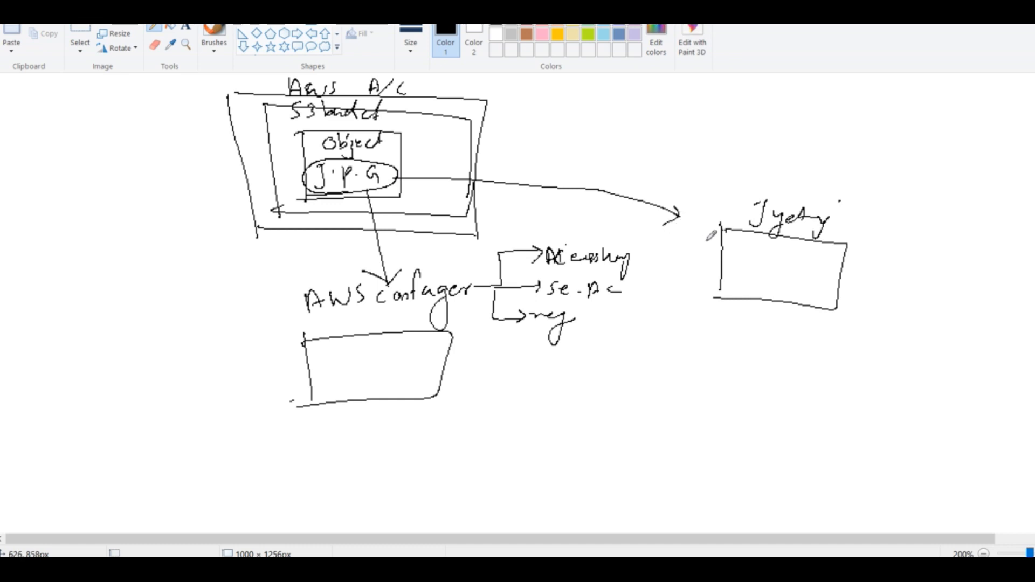
drag(723, 239, 735, 249)
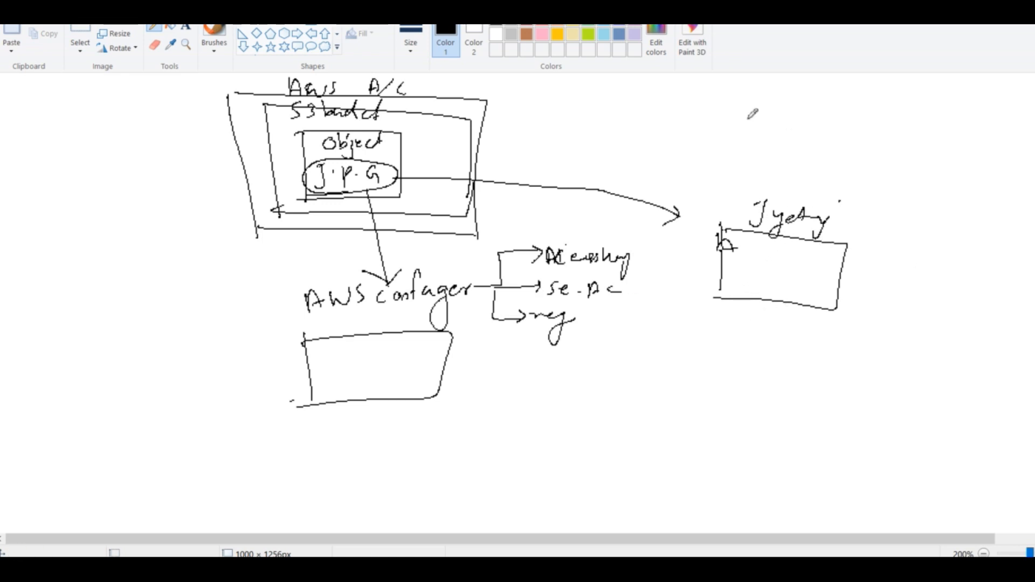
Draw another box above the named one, label it with a second person's name, and draw an arrow toward it from "J.P.G".
mouse_move(742, 114)
mouse_down()
mouse_move(737, 160)
mouse_move(858, 120)
mouse_move(734, 160)
mouse_move(776, 108)
mouse_move(824, 119)
mouse_up()
drag(825, 117, 835, 118)
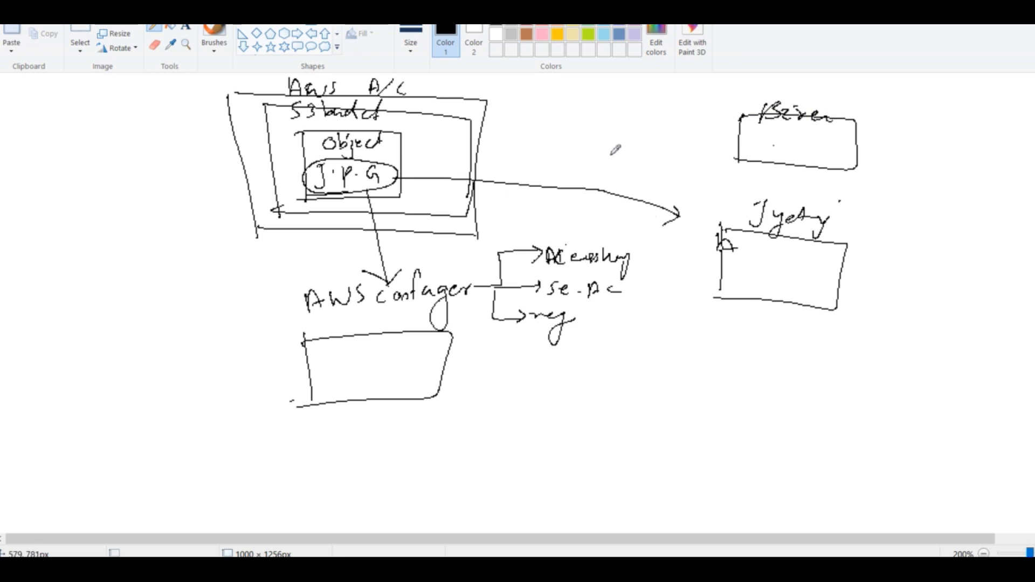
mouse_move(398, 177)
mouse_down()
mouse_move(706, 144)
mouse_move(681, 157)
mouse_up()
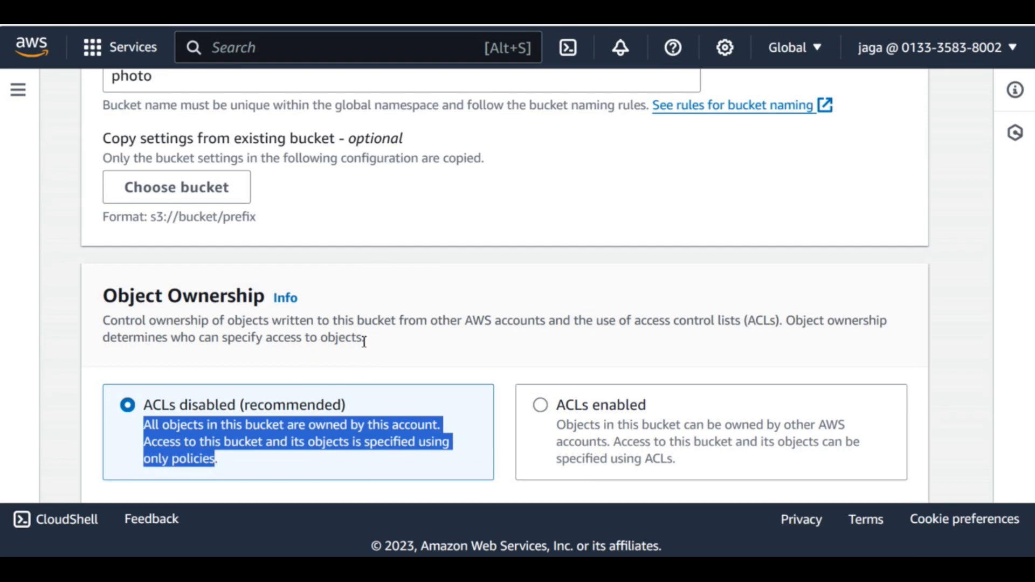
In the AWS console, review the Object Ownership and Block Public Access settings, and highlight the Bucket Versioning label above its options.
scroll(365, 342, down, 1)
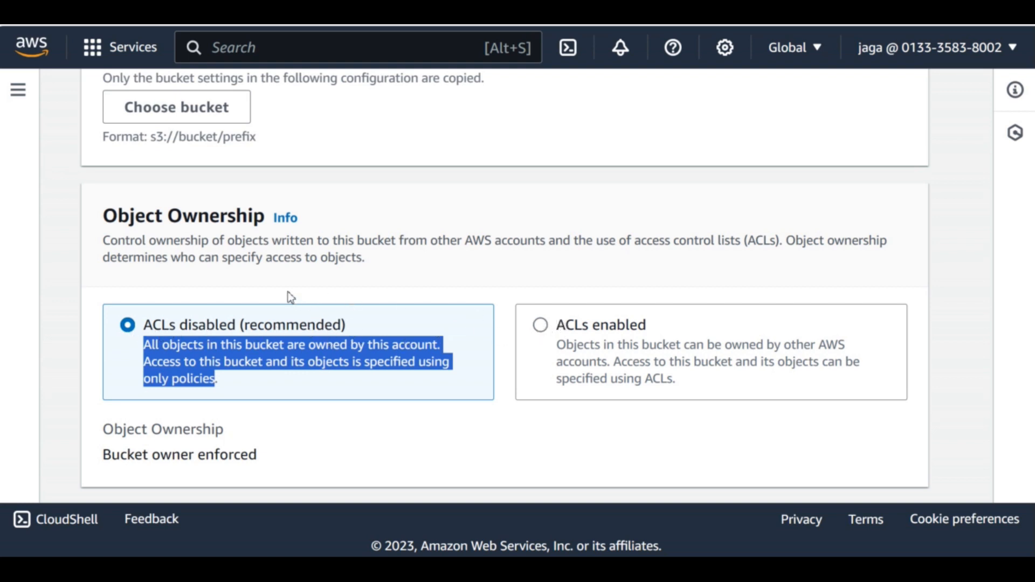
scroll(295, 283, down, 4)
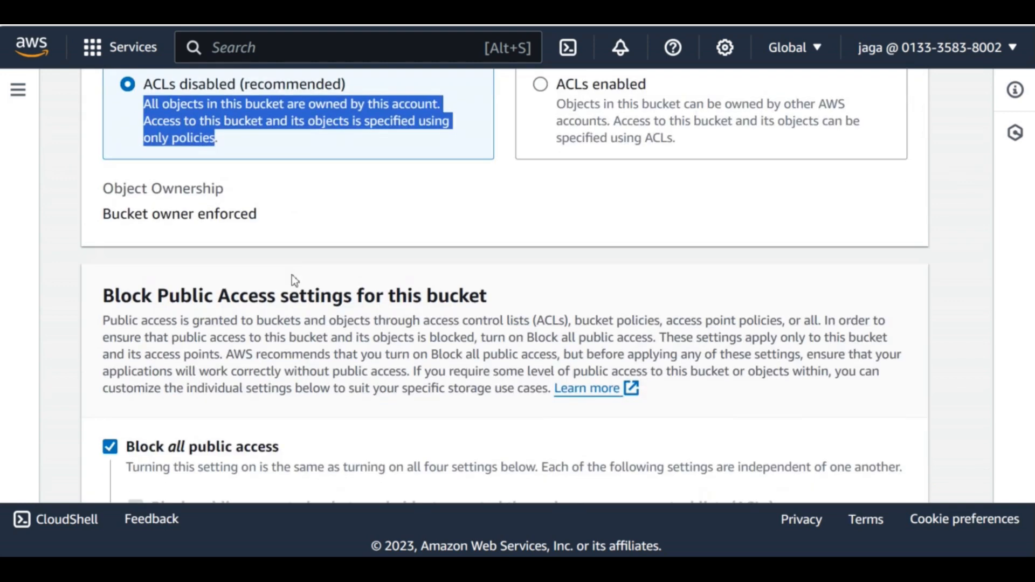
scroll(292, 274, down, 3)
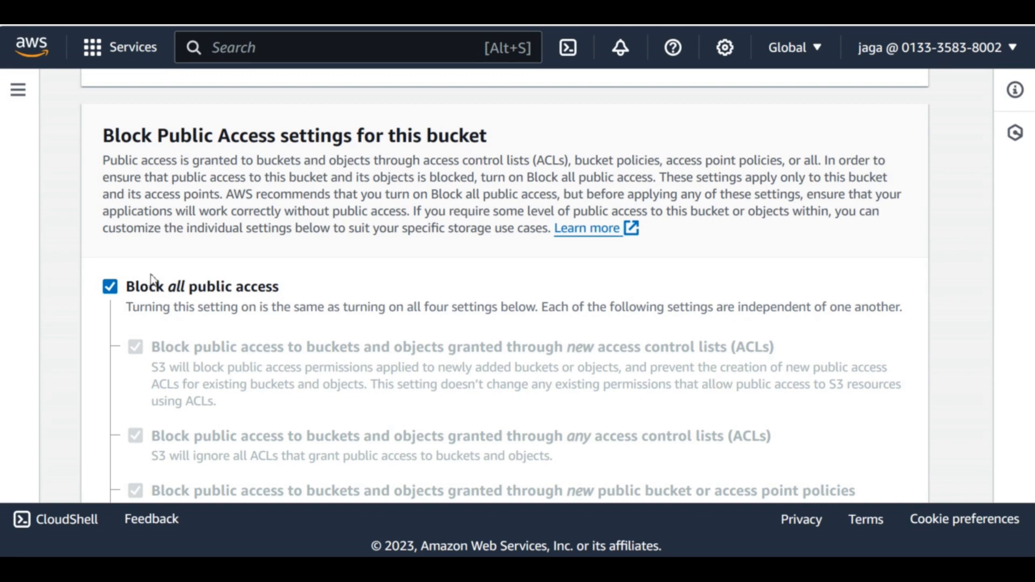
scroll(167, 275, down, 15)
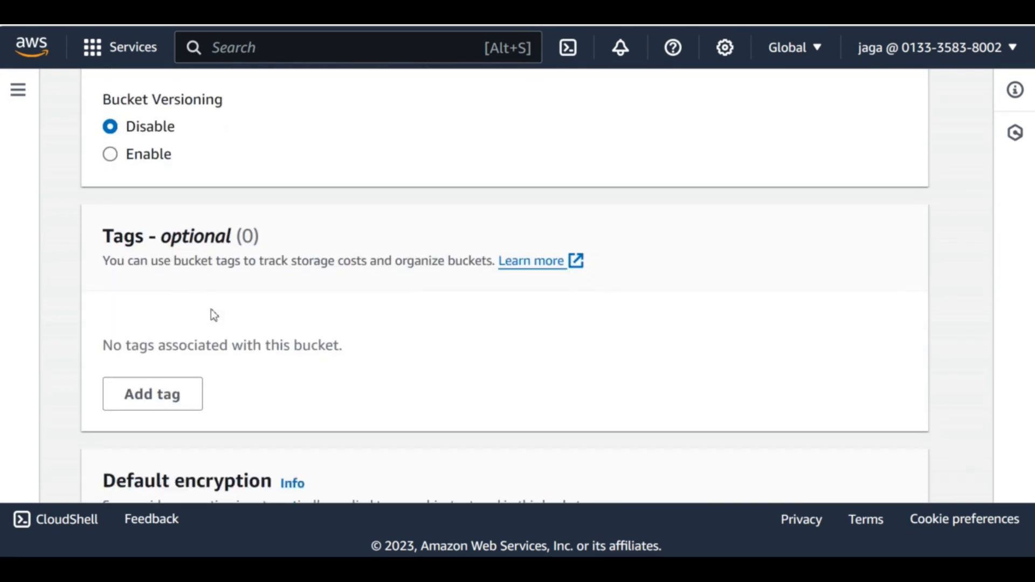
scroll(224, 312, up, 8)
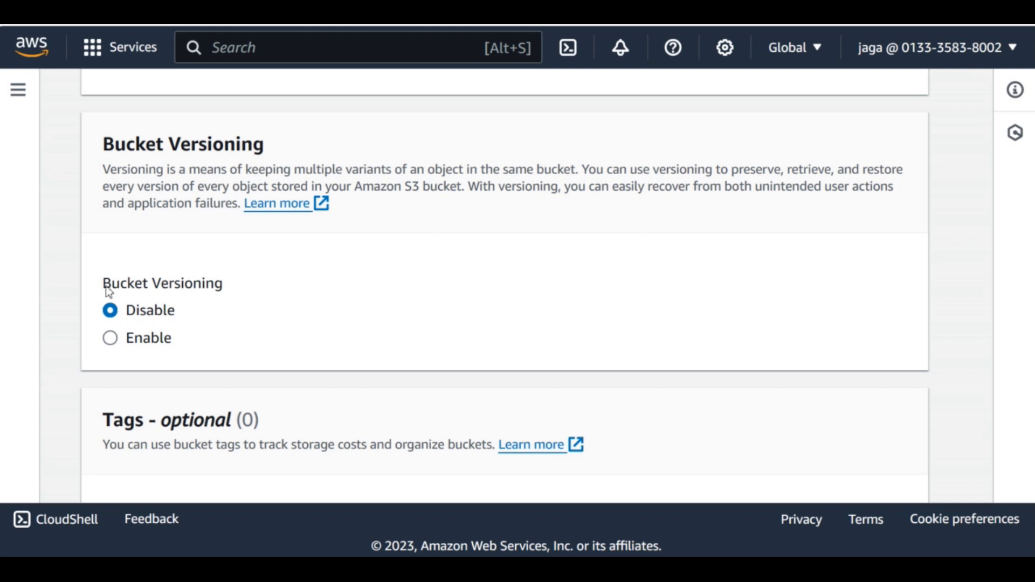
drag(107, 291, 221, 291)
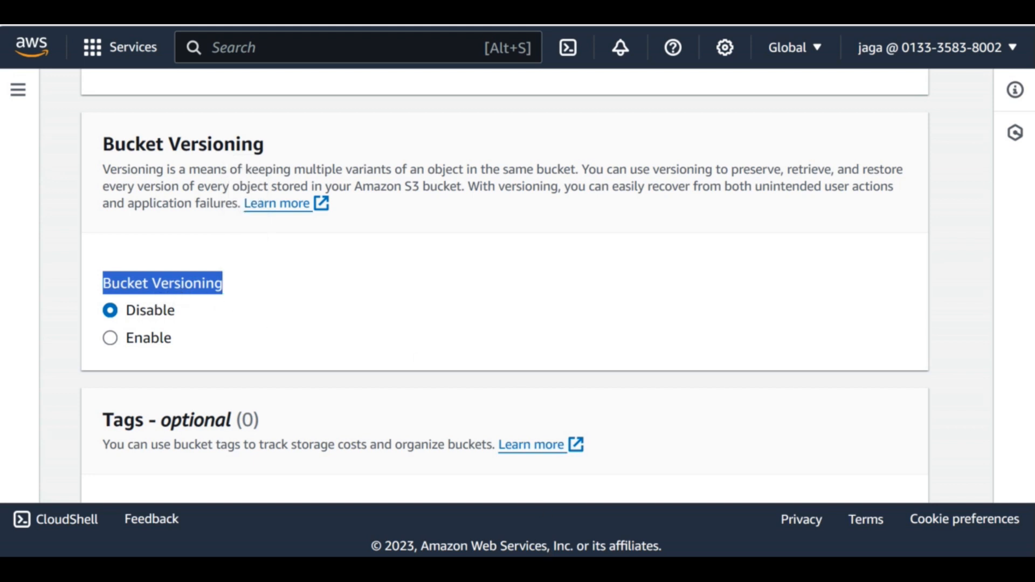
Switch to Paint and draw a box below the person boxes, containing a smaller box labelled "test.py" with short code lines inside.
key(alt+Tab)
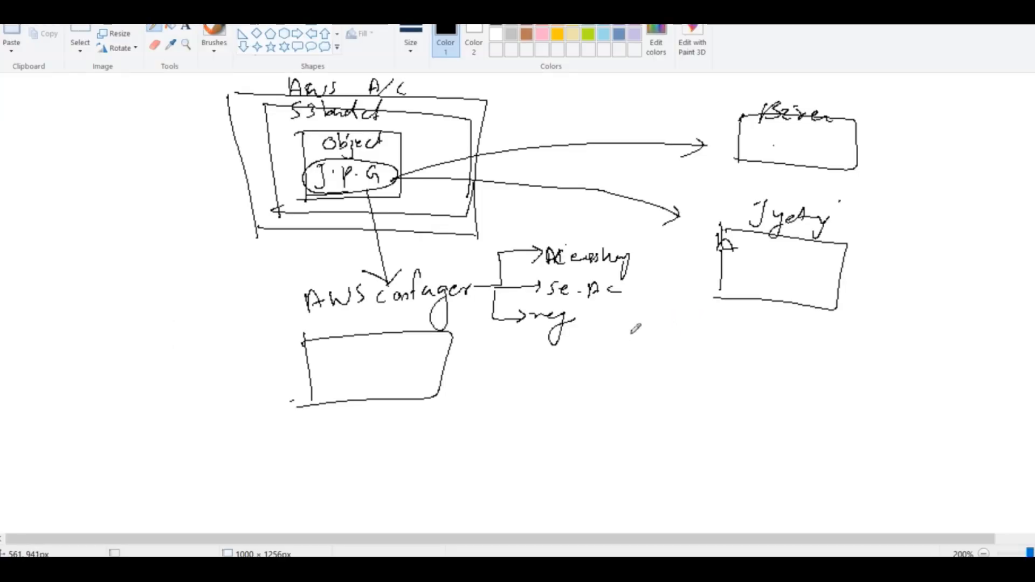
mouse_move(632, 326)
mouse_down()
mouse_move(641, 420)
mouse_move(835, 357)
mouse_move(645, 406)
mouse_up()
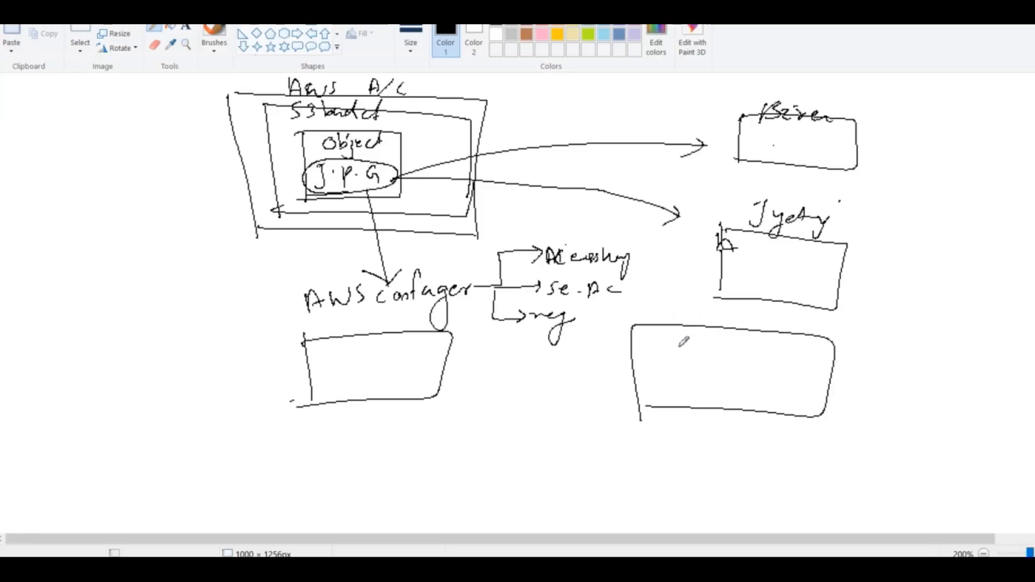
drag(666, 339, 662, 374)
mouse_move(666, 338)
mouse_down()
mouse_move(701, 338)
mouse_move(712, 379)
mouse_move(658, 374)
mouse_up()
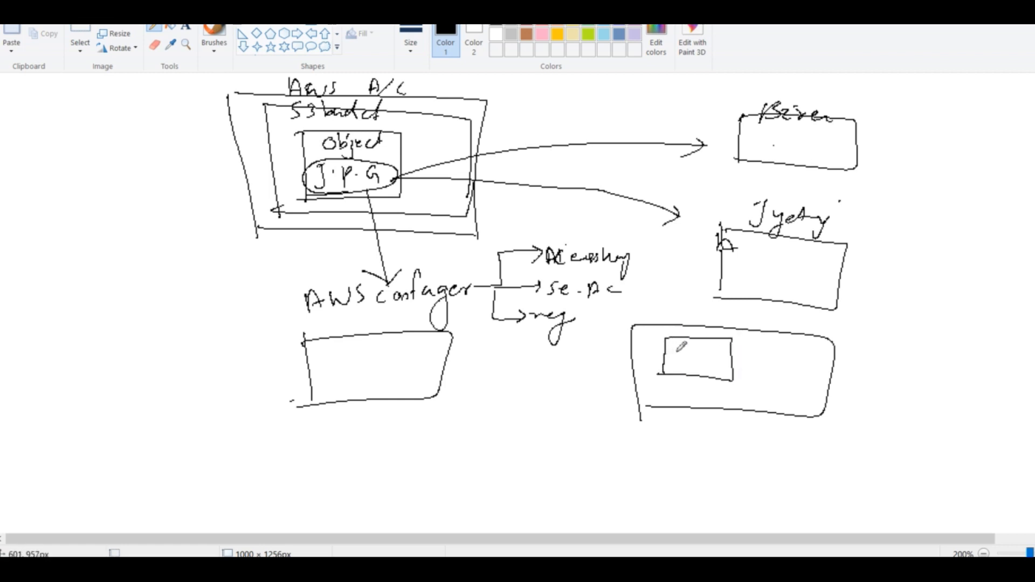
drag(682, 341, 690, 345)
mouse_move(650, 330)
mouse_down()
mouse_move(645, 339)
mouse_move(673, 328)
mouse_up()
click(672, 333)
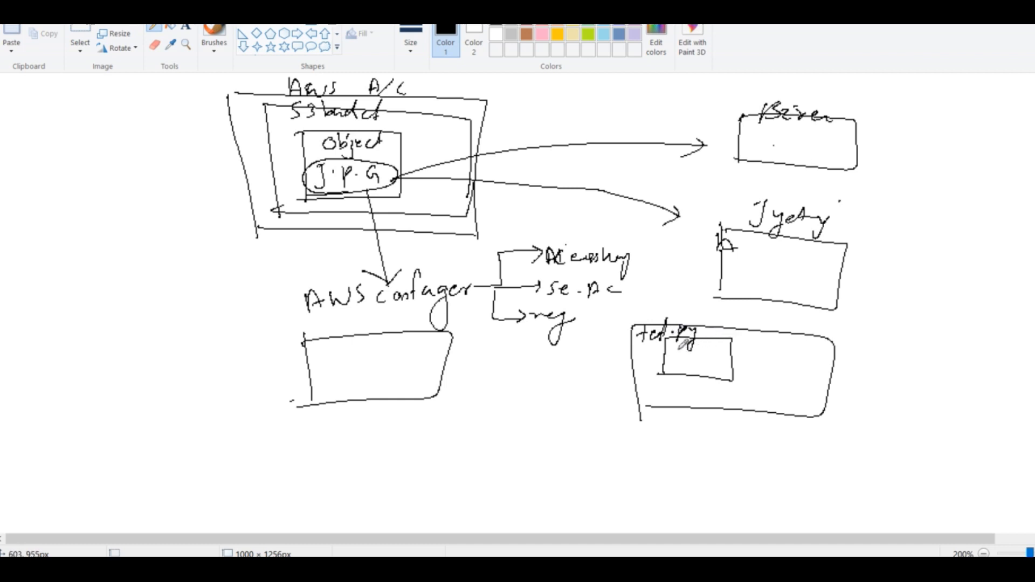
drag(671, 354, 690, 363)
Draw a curved arrow into the small code box and circle the "test.py" label.
drag(558, 419, 576, 418)
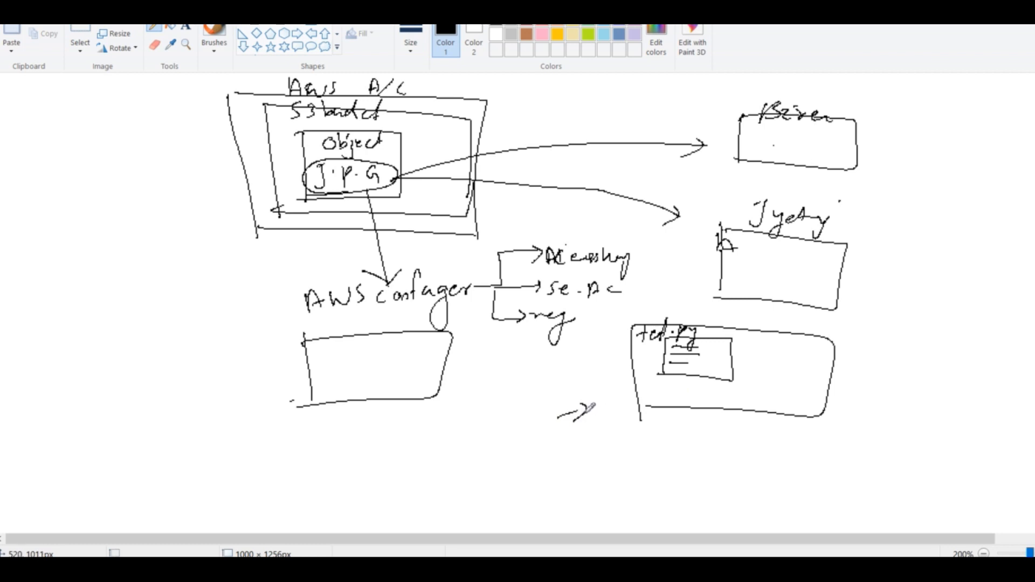
drag(587, 408, 666, 375)
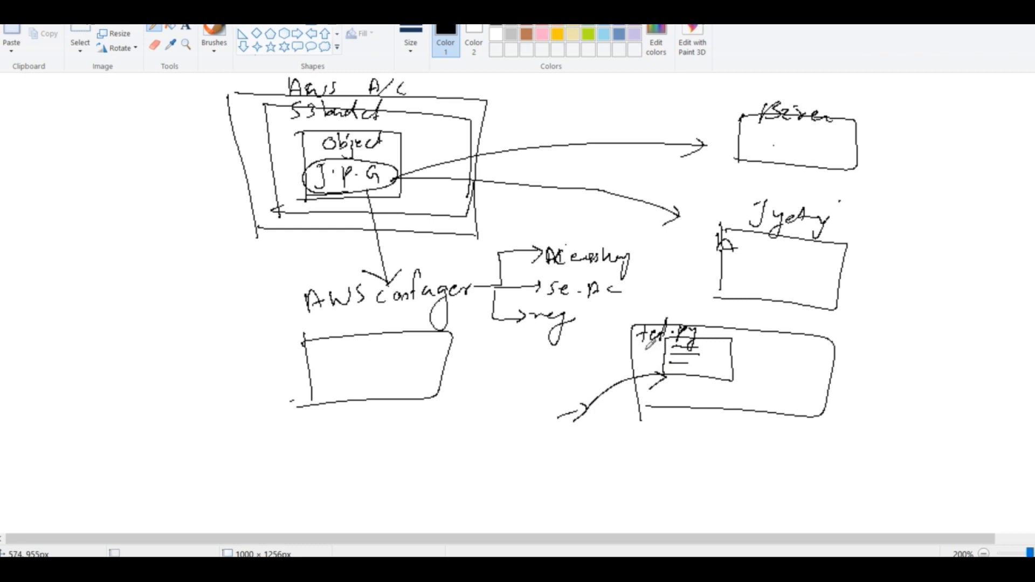
mouse_move(646, 347)
mouse_down()
mouse_move(711, 336)
mouse_move(640, 328)
mouse_move(647, 347)
mouse_up()
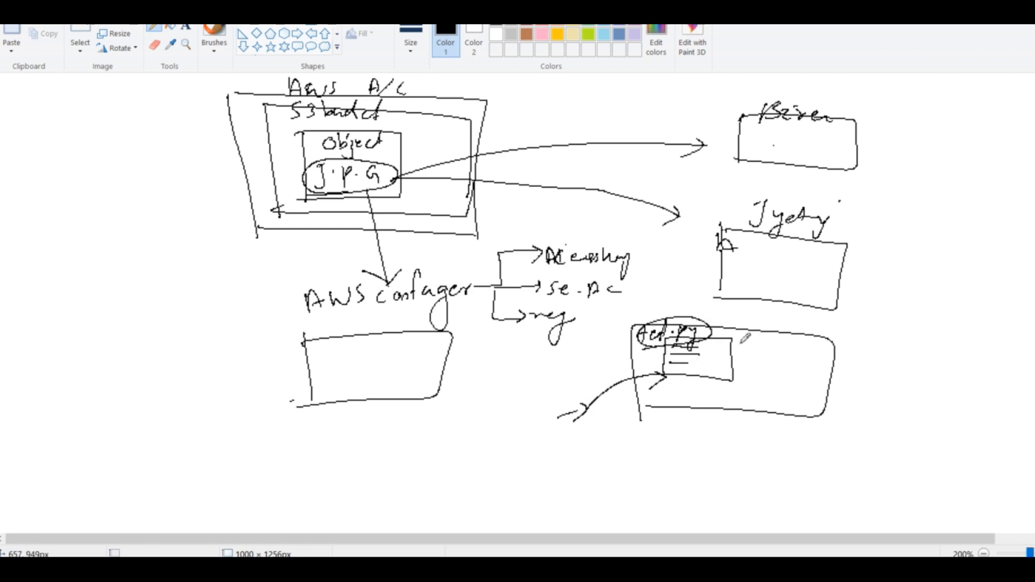
Draw an arrow from the code box to a handwritten "V1.0" and write an underlined "V9.1" below it.
drag(736, 343, 761, 342)
mouse_move(752, 339)
mouse_down()
mouse_move(762, 343)
mouse_move(748, 353)
mouse_up()
click(776, 346)
mouse_move(788, 342)
mouse_down()
mouse_move(789, 358)
mouse_move(787, 342)
mouse_move(770, 340)
mouse_move(762, 380)
mouse_move(769, 367)
mouse_move(796, 390)
mouse_up()
click(797, 350)
click(790, 379)
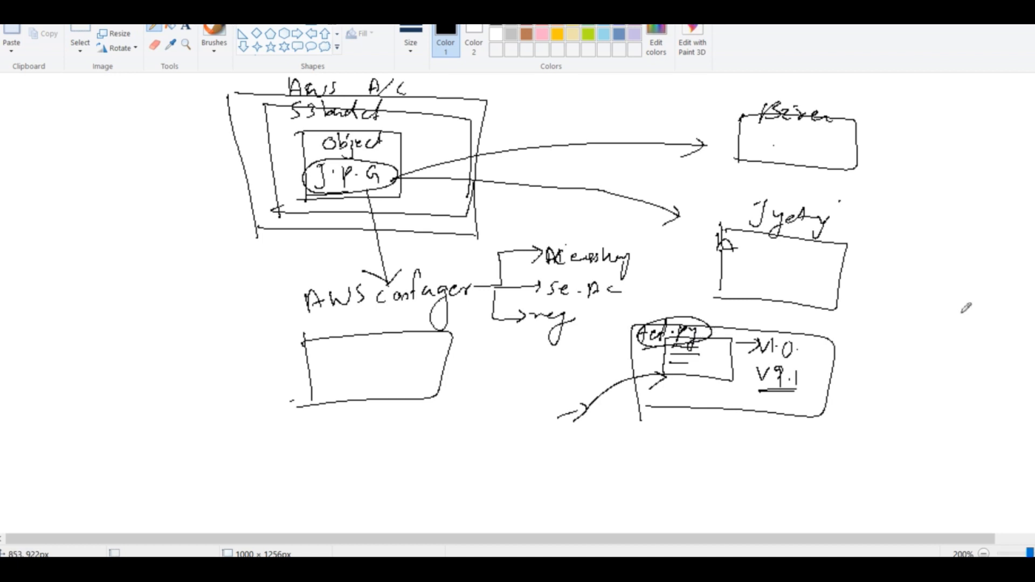
Draw three empty boxes to the right of the versioning sketch and join them with a curved line.
drag(850, 308, 845, 363)
mouse_move(848, 308)
mouse_down()
mouse_move(949, 380)
mouse_move(846, 361)
mouse_up()
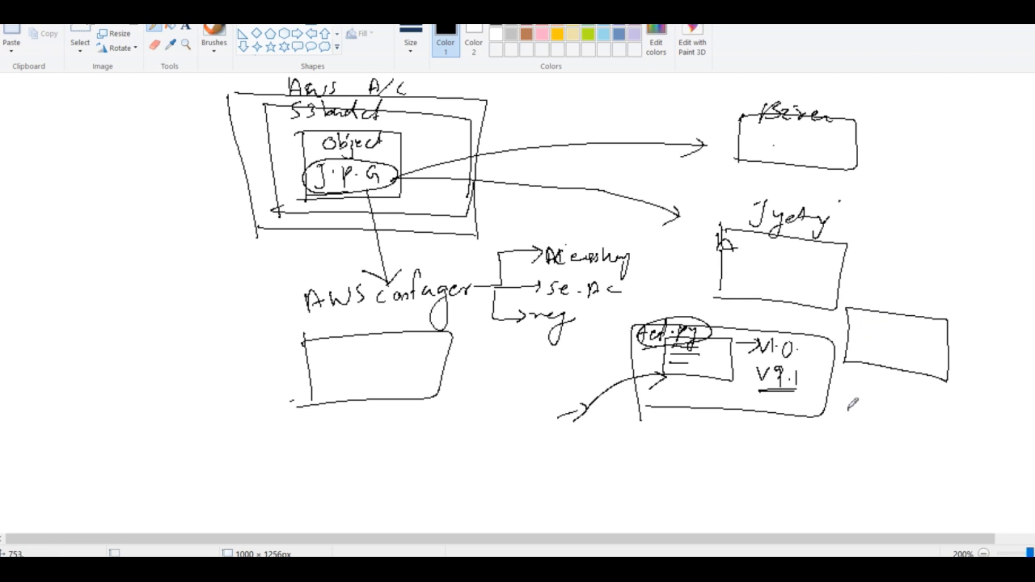
mouse_move(849, 408)
mouse_down()
mouse_move(841, 479)
mouse_move(927, 456)
mouse_move(841, 476)
mouse_up()
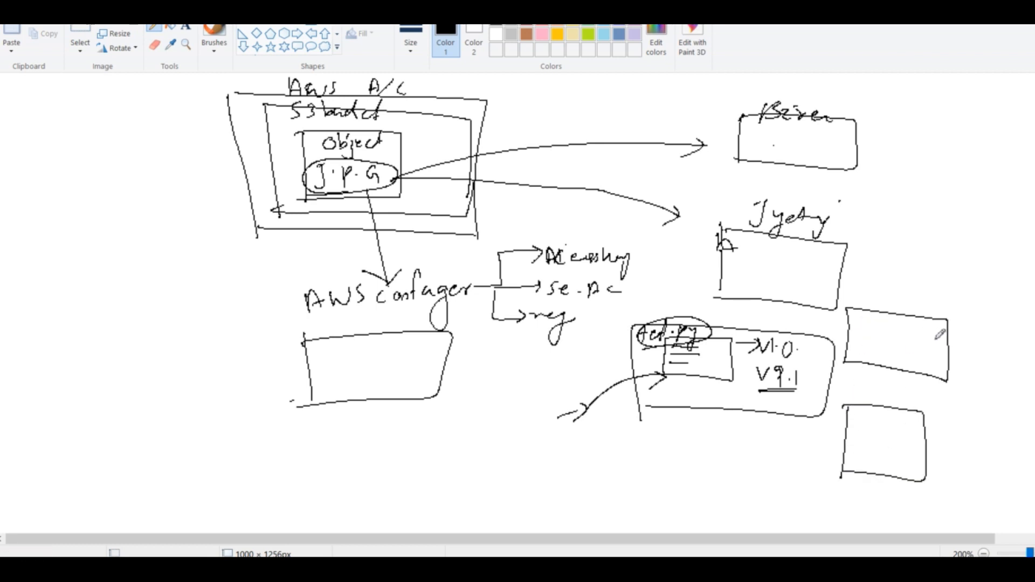
mouse_move(906, 201)
mouse_down()
mouse_move(891, 258)
mouse_move(990, 207)
mouse_move(941, 252)
mouse_move(891, 249)
mouse_up()
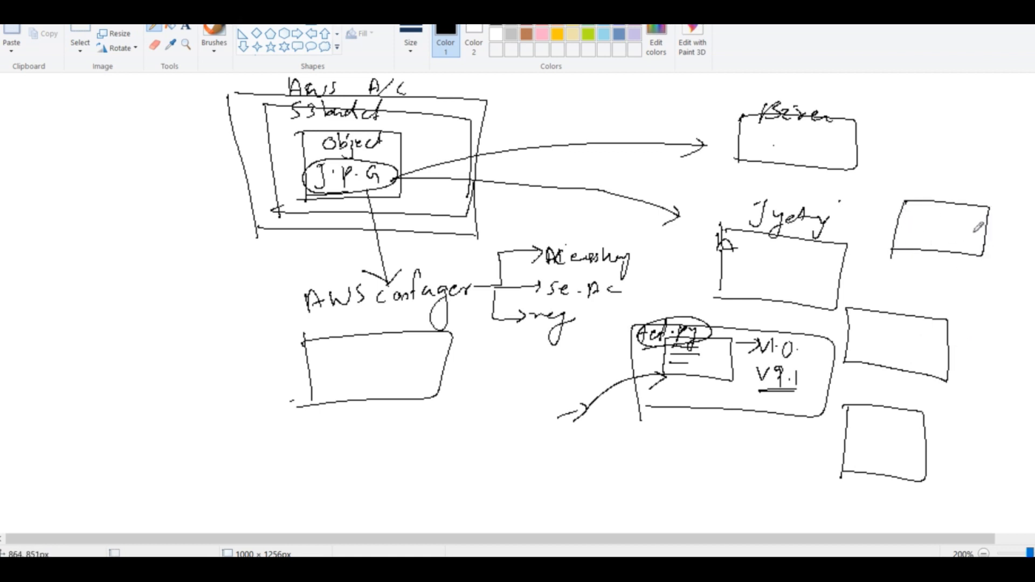
mouse_move(985, 234)
mouse_down()
mouse_move(949, 323)
mouse_move(901, 400)
mouse_up()
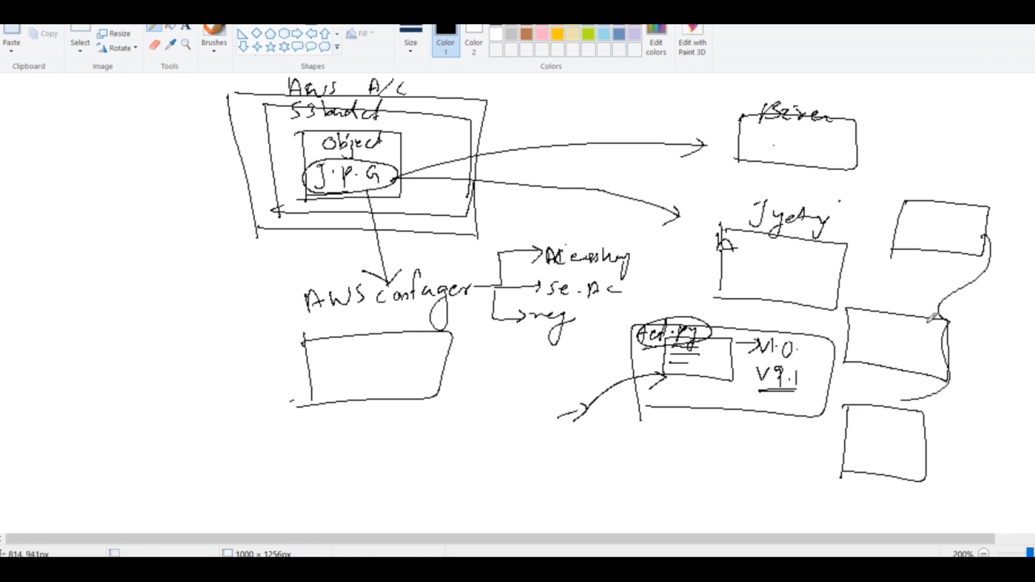
Label the three joined boxes with "Me" and two people's names, and draw a fourth name-labelled box above them.
drag(957, 339, 975, 349)
drag(981, 347, 991, 352)
mouse_move(992, 241)
mouse_down()
mouse_move(1002, 228)
mouse_move(1020, 233)
mouse_move(1025, 261)
mouse_up()
mouse_move(924, 414)
mouse_down()
mouse_move(941, 453)
mouse_move(960, 429)
mouse_move(992, 426)
mouse_up()
mouse_move(914, 126)
mouse_down()
mouse_move(903, 160)
mouse_move(995, 151)
mouse_move(910, 161)
mouse_up()
mouse_move(930, 105)
mouse_down()
mouse_move(914, 120)
mouse_move(942, 113)
mouse_move(1015, 131)
mouse_up()
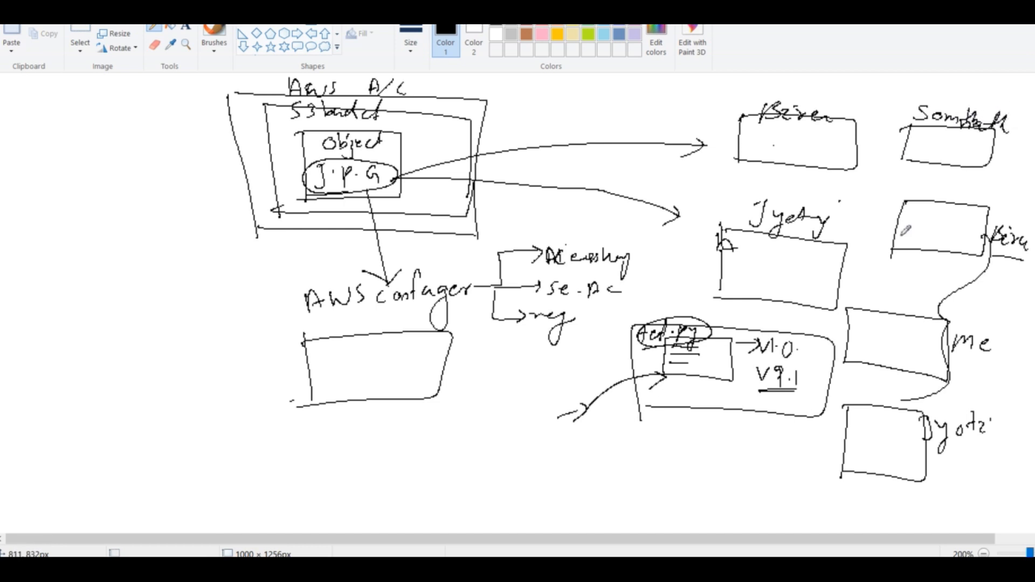
Extend the connecting line toward the fourth box and draw arrows from the two middle boxes to the "V1.0" label.
mouse_move(995, 179)
mouse_down()
mouse_move(1001, 163)
mouse_move(984, 236)
mouse_up()
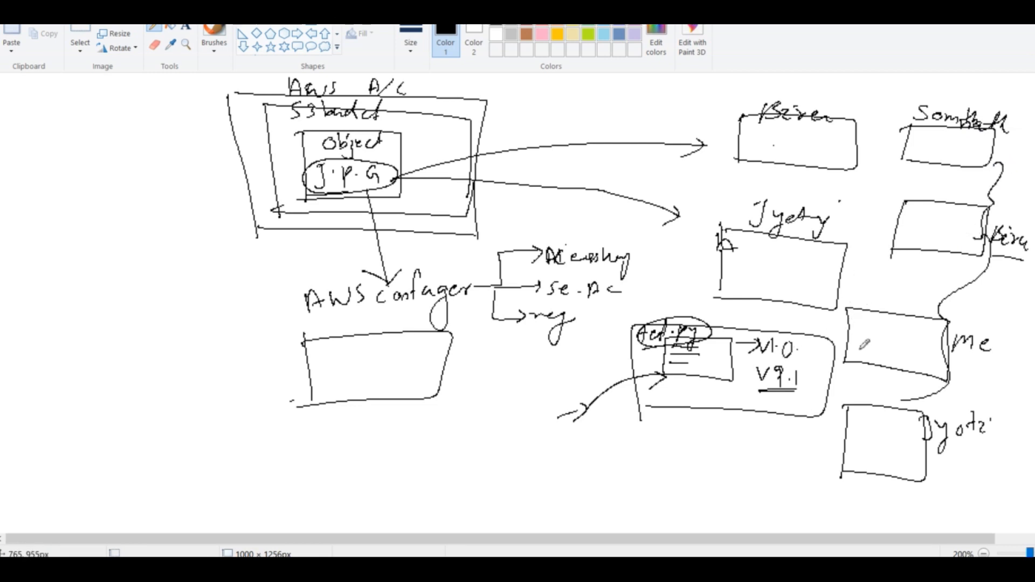
mouse_move(851, 345)
mouse_down()
mouse_move(828, 348)
mouse_move(836, 356)
mouse_up()
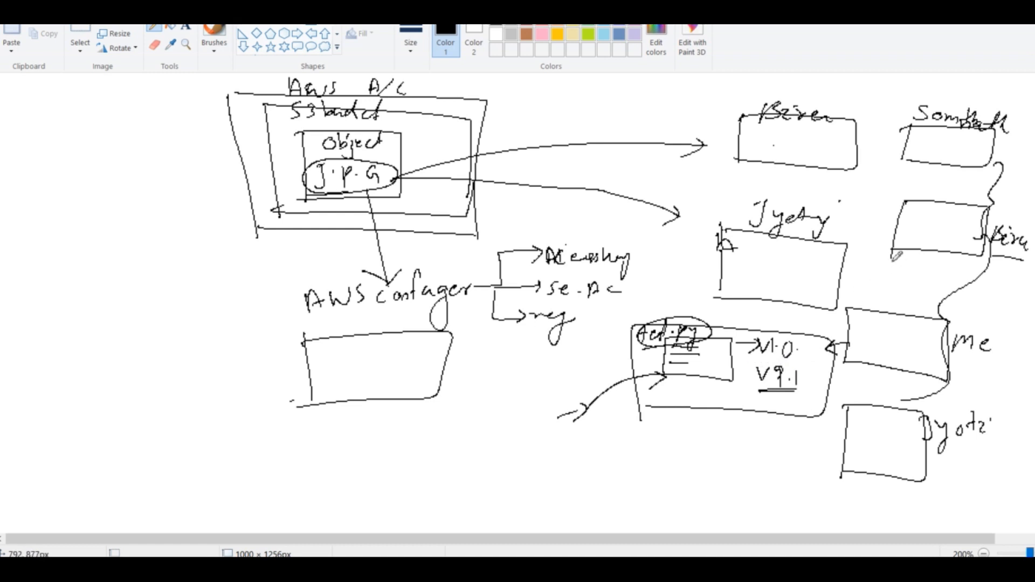
mouse_move(893, 258)
mouse_down()
mouse_move(792, 327)
mouse_move(827, 330)
mouse_move(807, 320)
mouse_move(794, 330)
mouse_move(892, 260)
mouse_up()
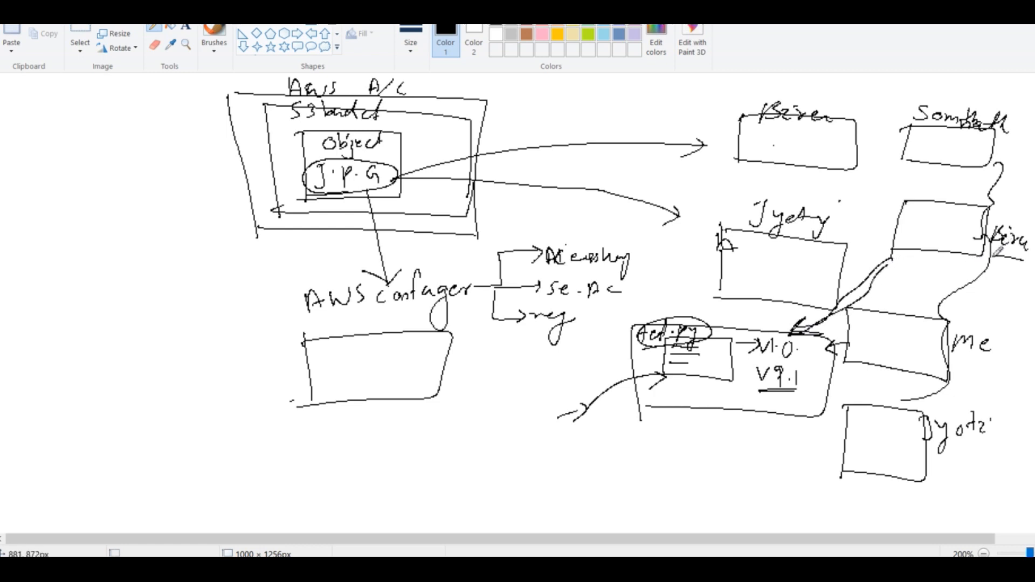
Underline the name beside the second box and scribble over the arrow between "test.py" and "V1.0".
drag(997, 252, 1023, 258)
mouse_move(720, 330)
mouse_down()
mouse_move(734, 321)
mouse_move(714, 335)
mouse_up()
mouse_move(724, 330)
mouse_down()
mouse_move(713, 342)
mouse_move(762, 312)
mouse_move(718, 350)
mouse_move(739, 345)
mouse_move(740, 331)
mouse_up()
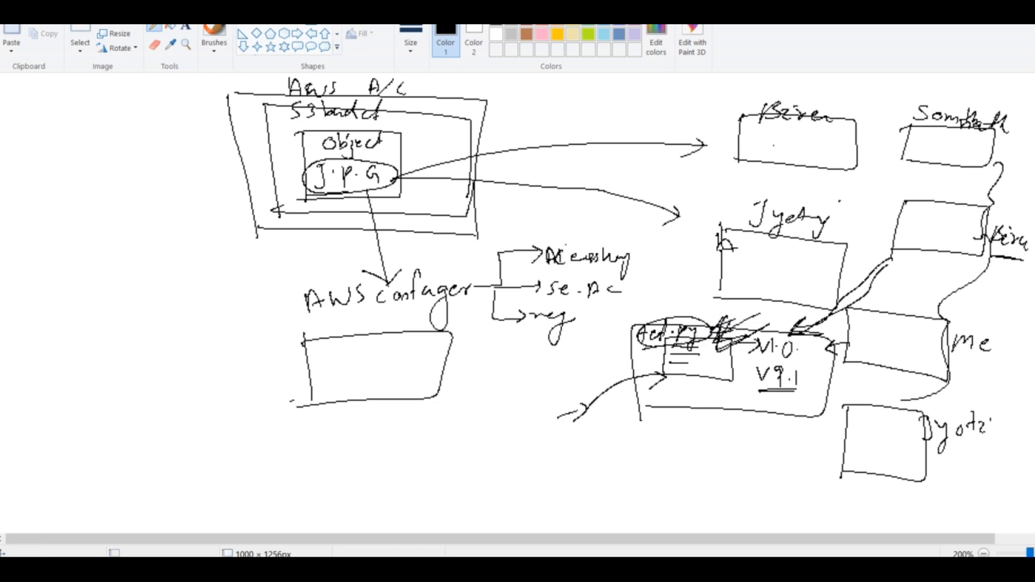
Switch to the AWS console and enable Bucket Versioning for the new bucket.
key(alt+Tab)
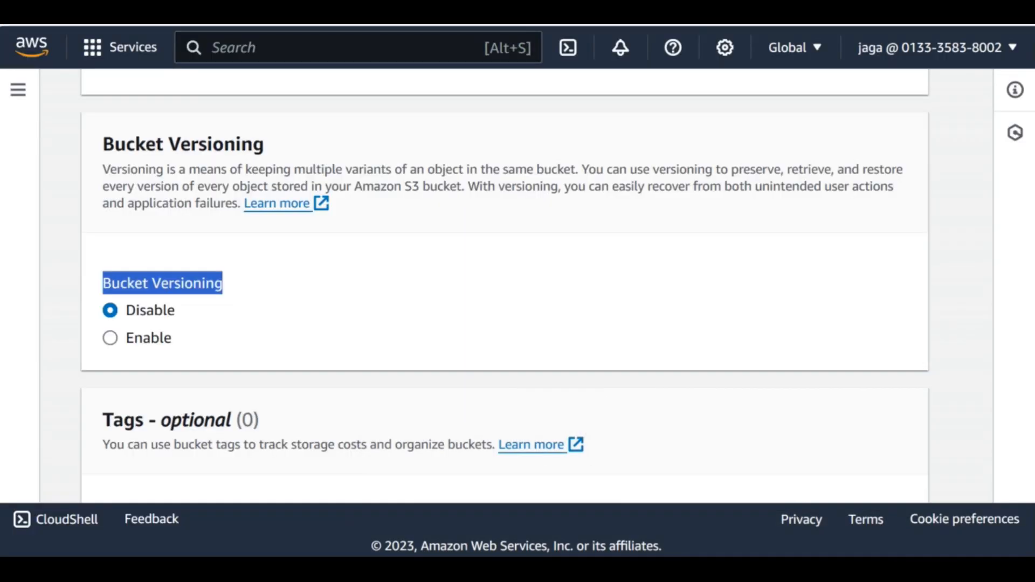
scroll(325, 318, down, 2)
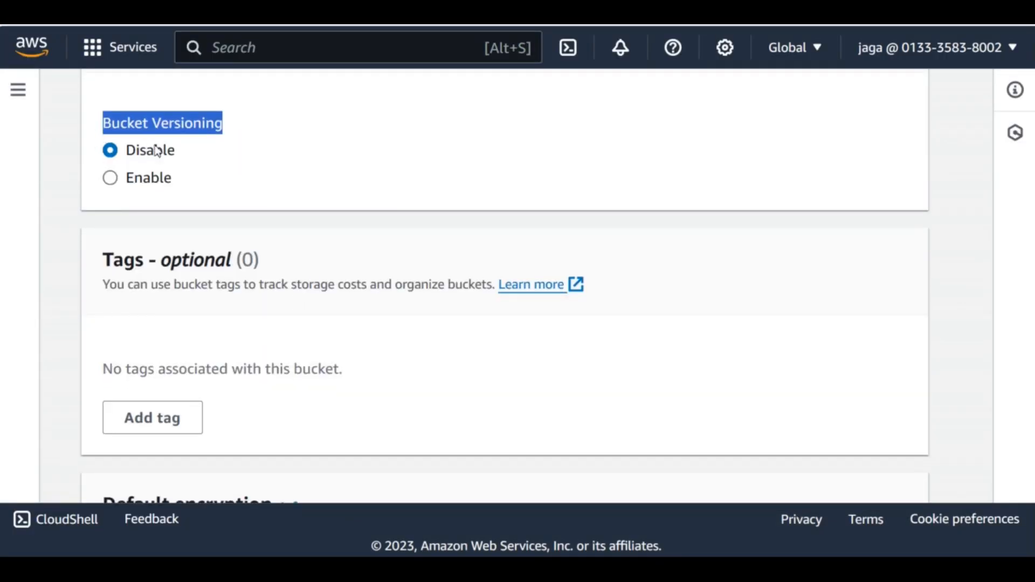
click(110, 178)
scroll(294, 281, down, 3)
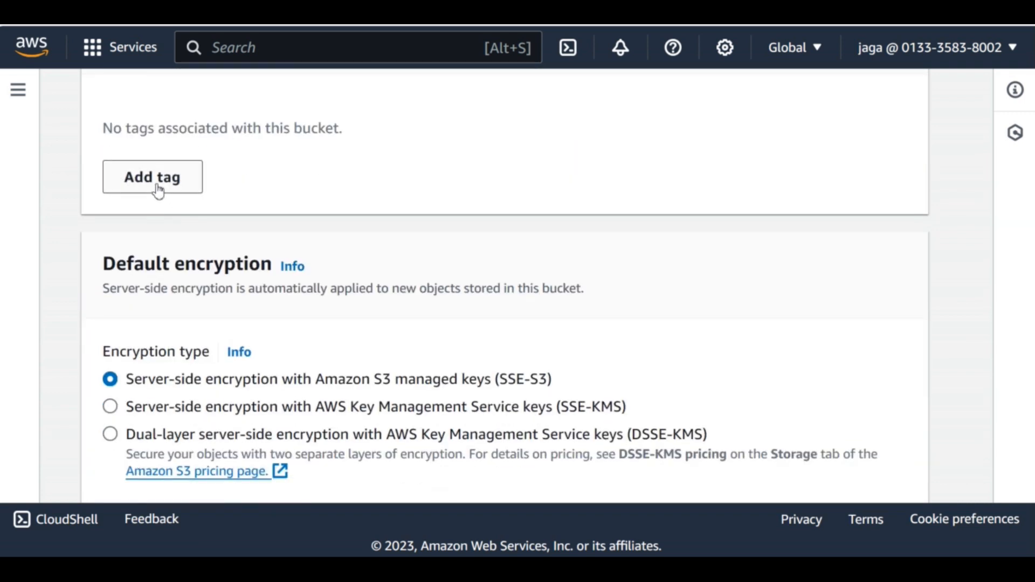
click(158, 190)
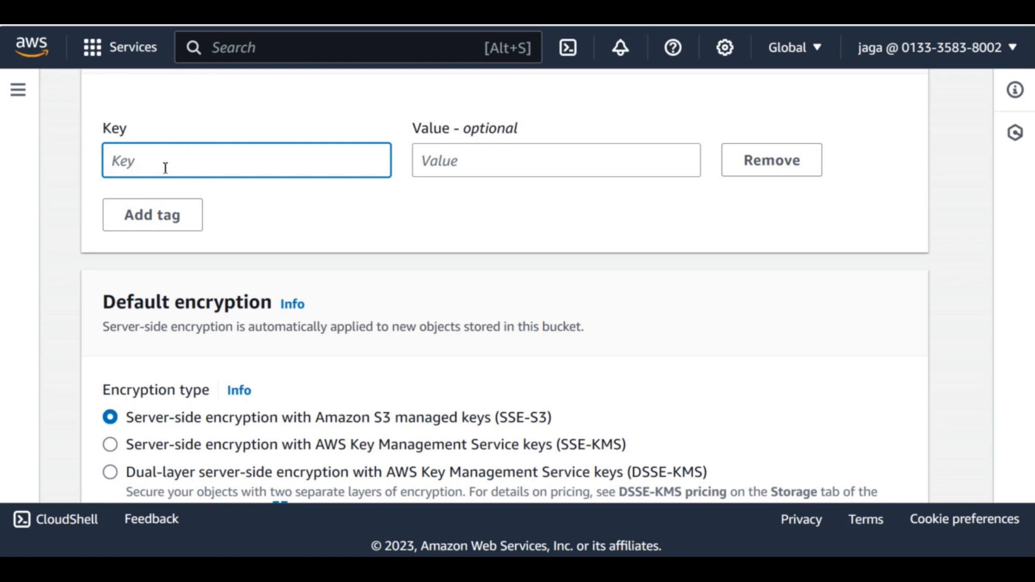
text(Name)
click(457, 157)
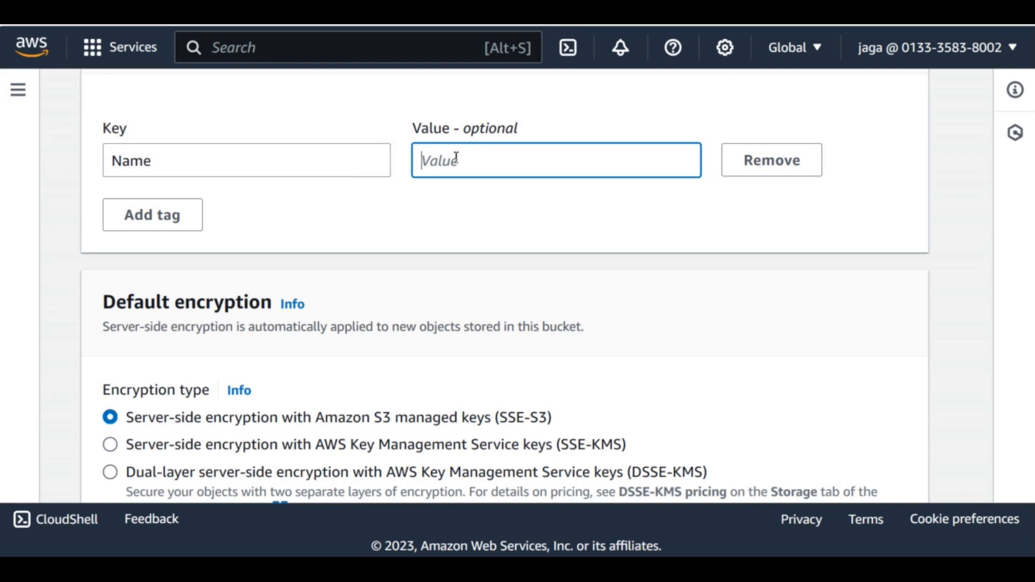
text(o)
key(BackSpace)
text(photo)
scroll(635, 186, up, 2)
click(755, 240)
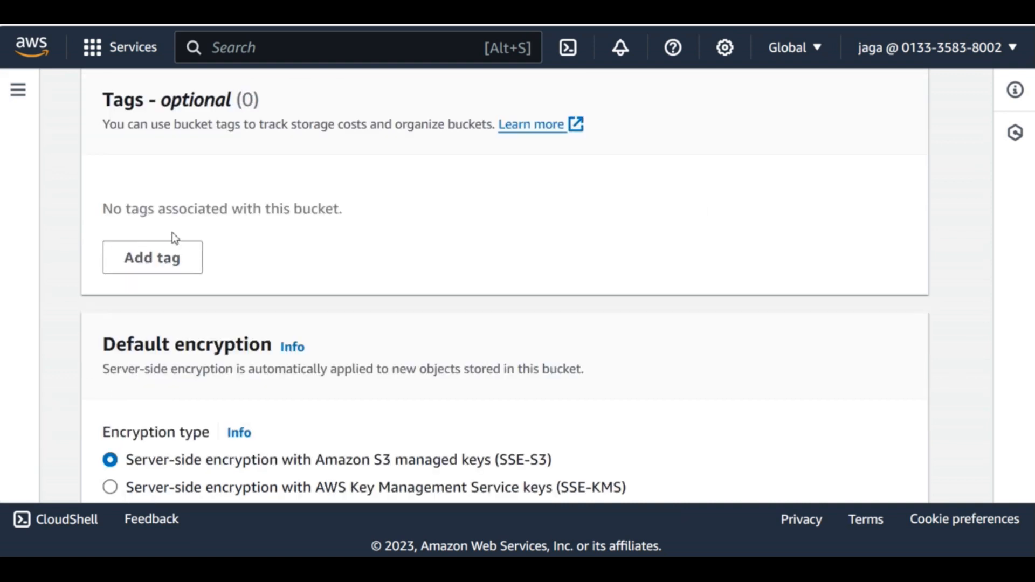
Add a bucket tag with key "env" and value "dev", leaving no empty tag row.
scroll(328, 266, up, 3)
click(160, 419)
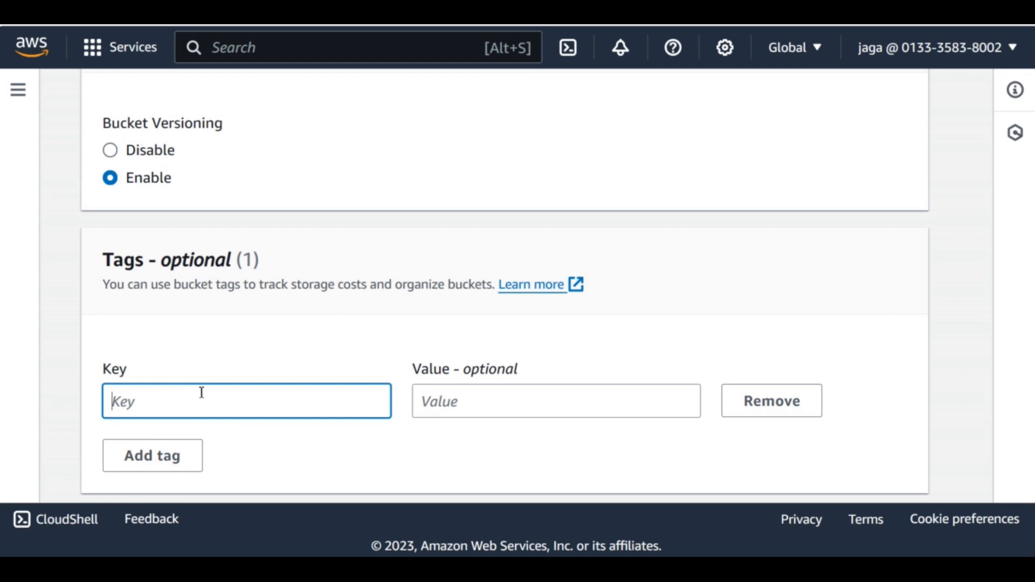
text(n)
key(BackSpace)
text(env)
key(Tab)
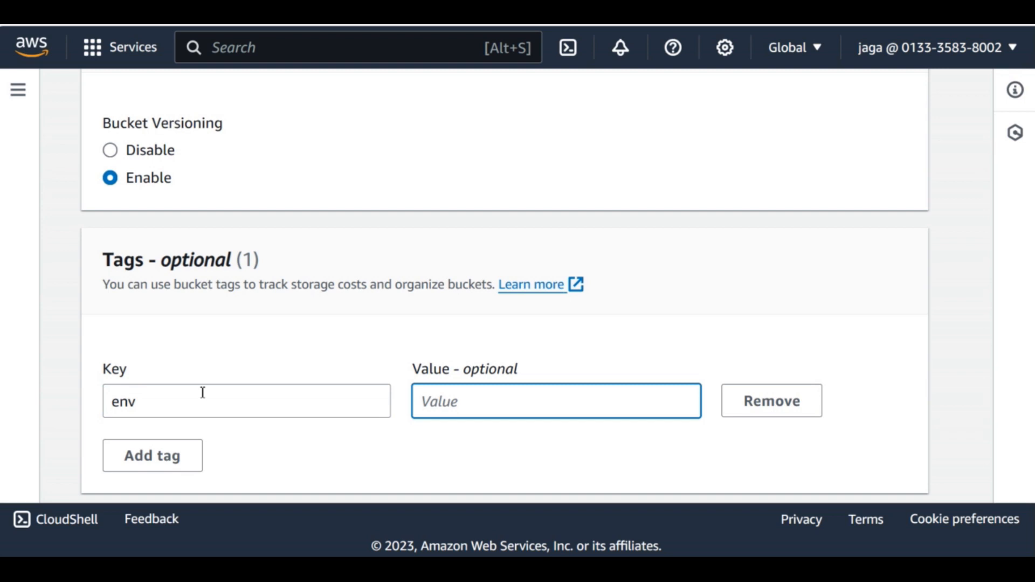
text(dev)
click(154, 455)
scroll(598, 362, down, 2)
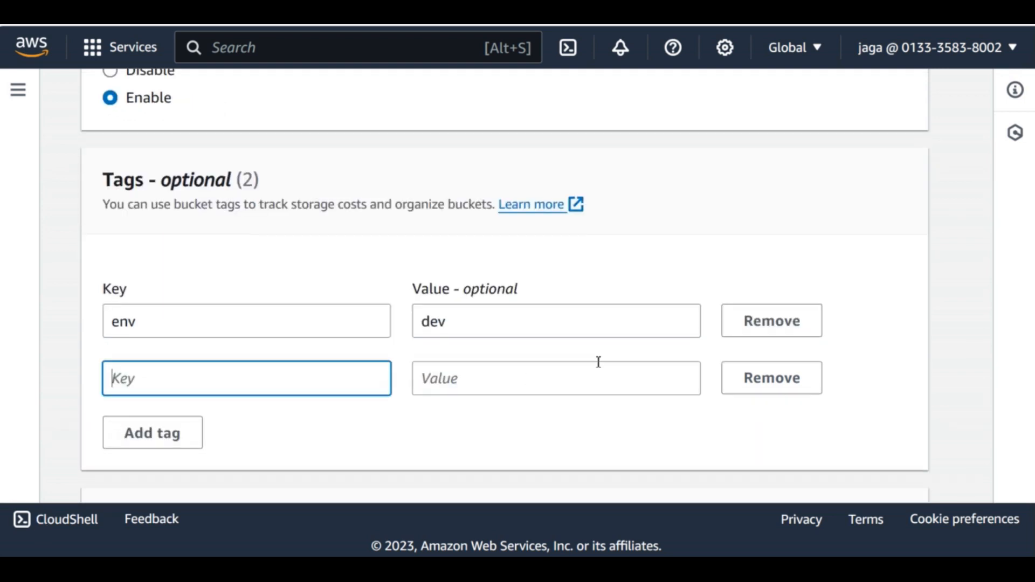
click(733, 387)
Review the default encryption type and Bucket Key options through the end of the bucket form.
scroll(502, 355, down, 8)
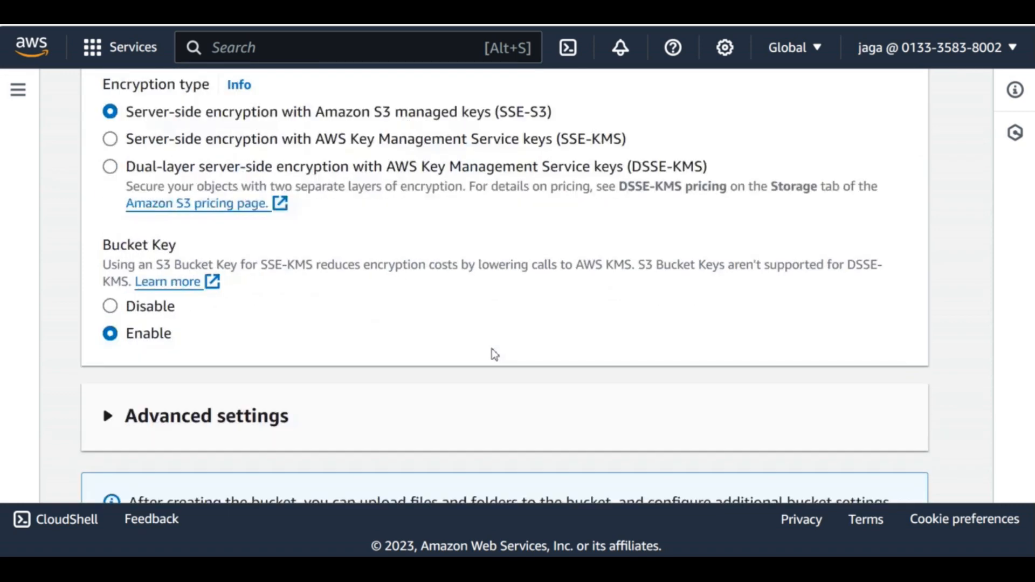
scroll(654, 338, down, 2)
scroll(423, 242, up, 4)
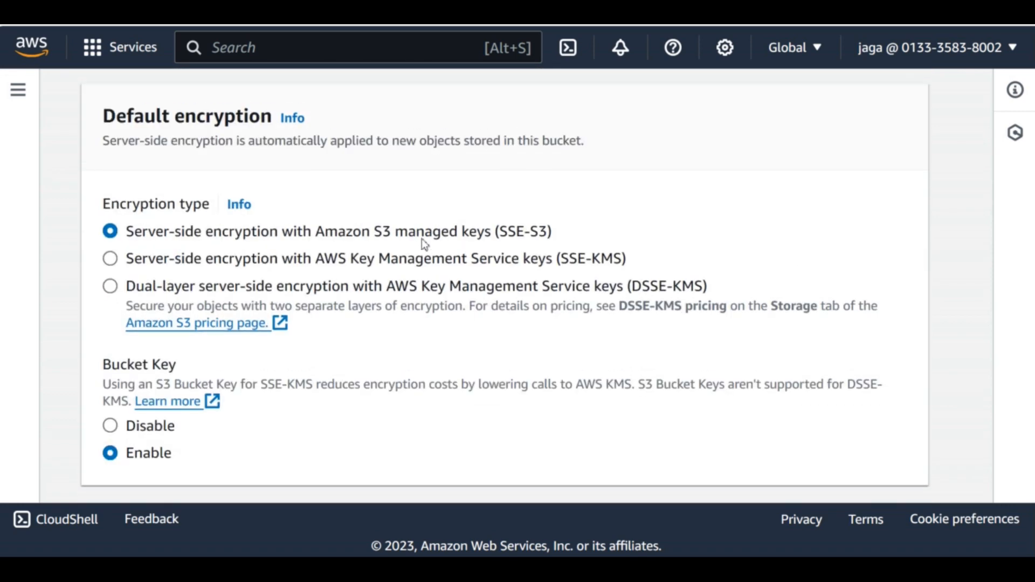
scroll(730, 344, down, 4)
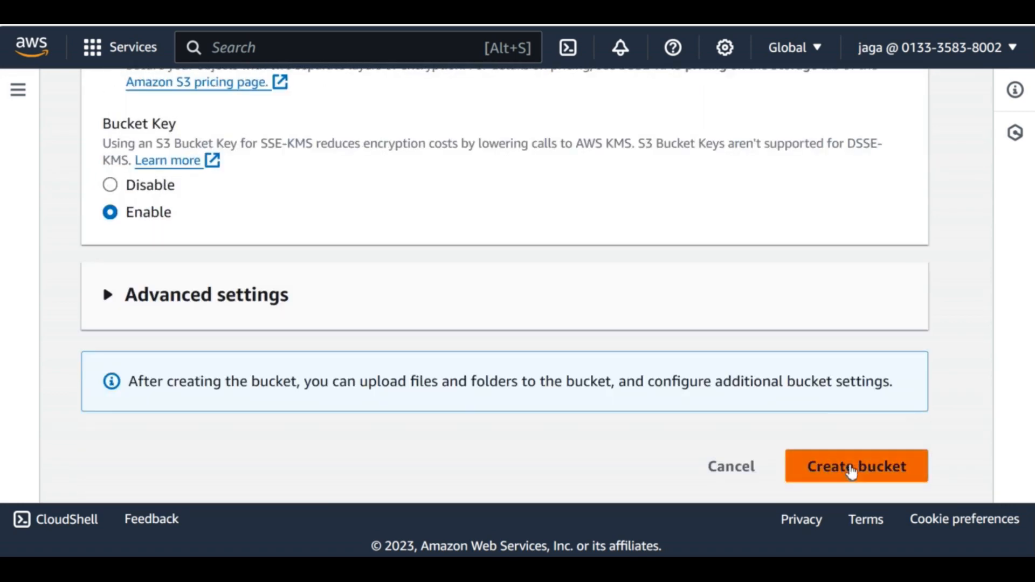
scroll(765, 322, up, 1)
scroll(665, 162, up, 5)
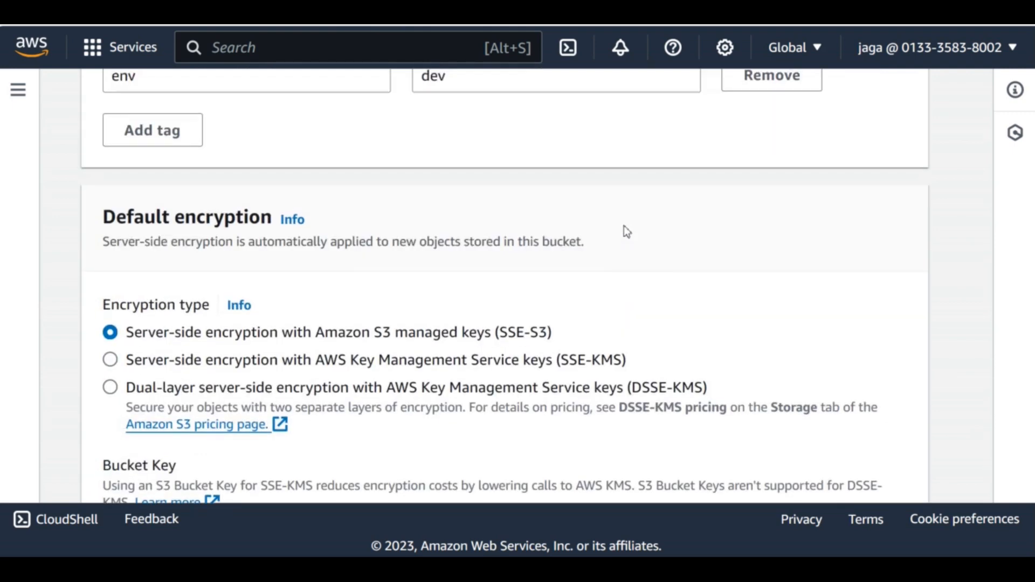
Change the bucket name to "photo-dev1295".
scroll(627, 232, up, 10)
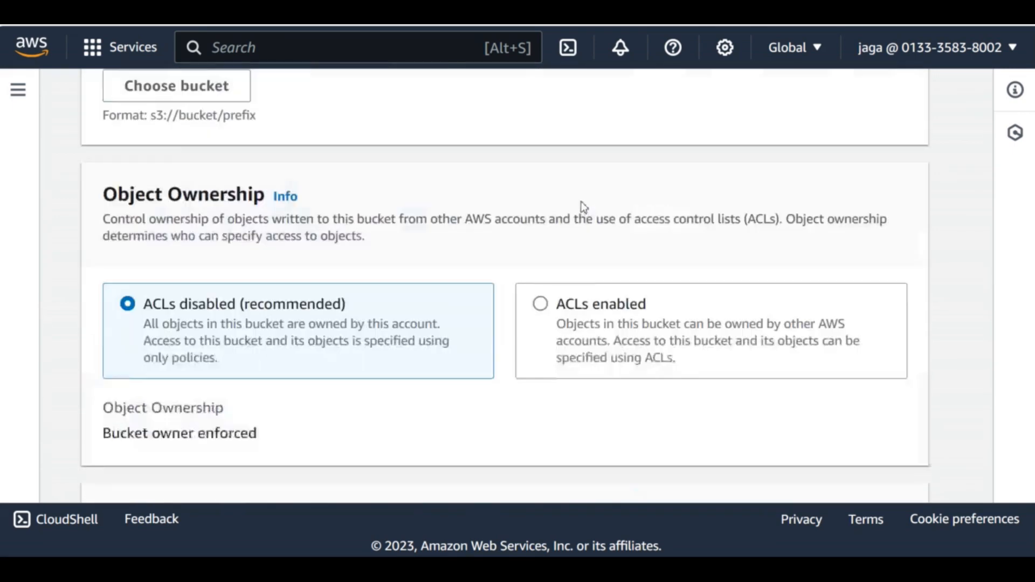
scroll(175, 126, up, 2)
scroll(176, 116, up, 3)
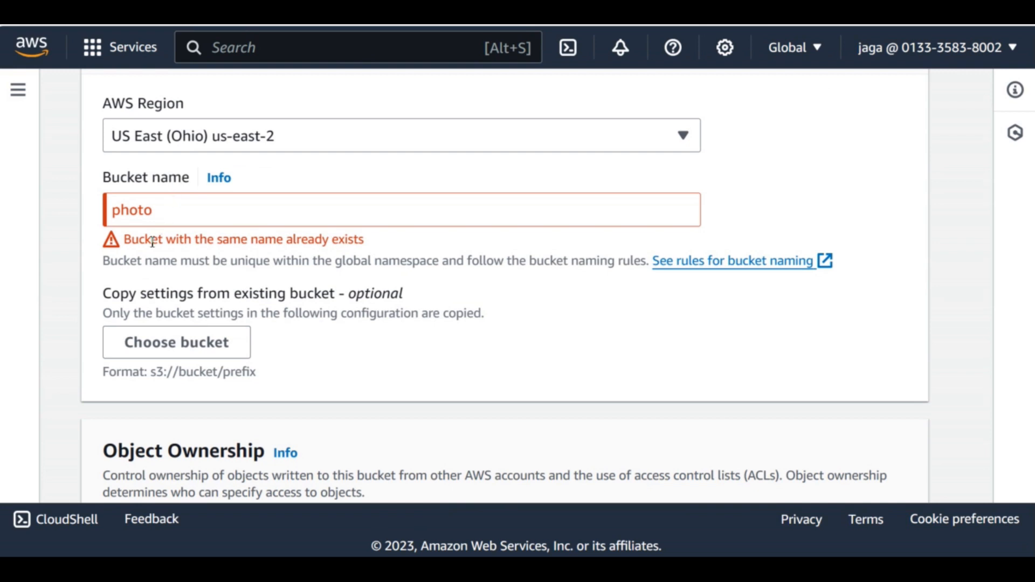
drag(153, 243, 448, 247)
click(176, 209)
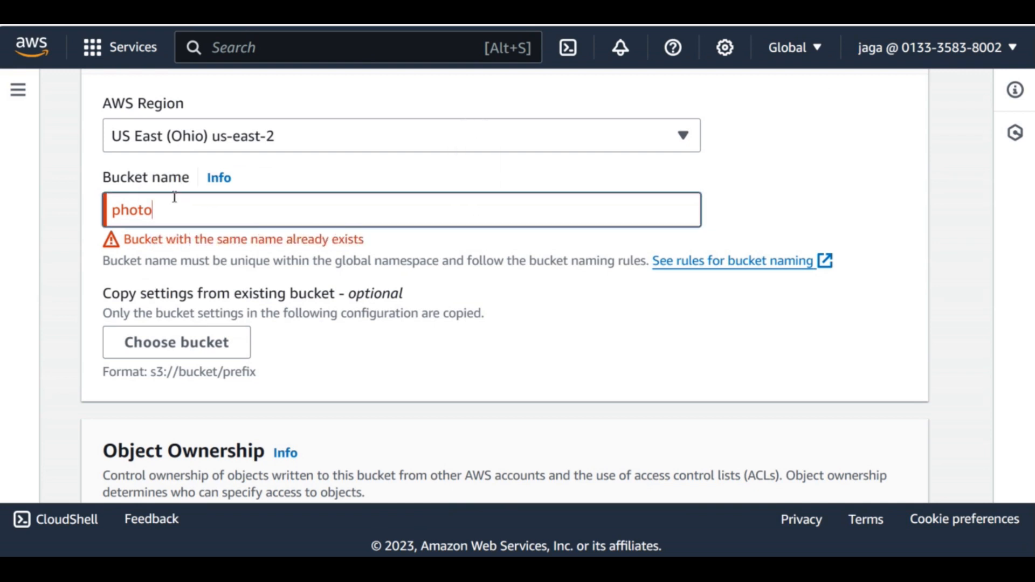
text(-)
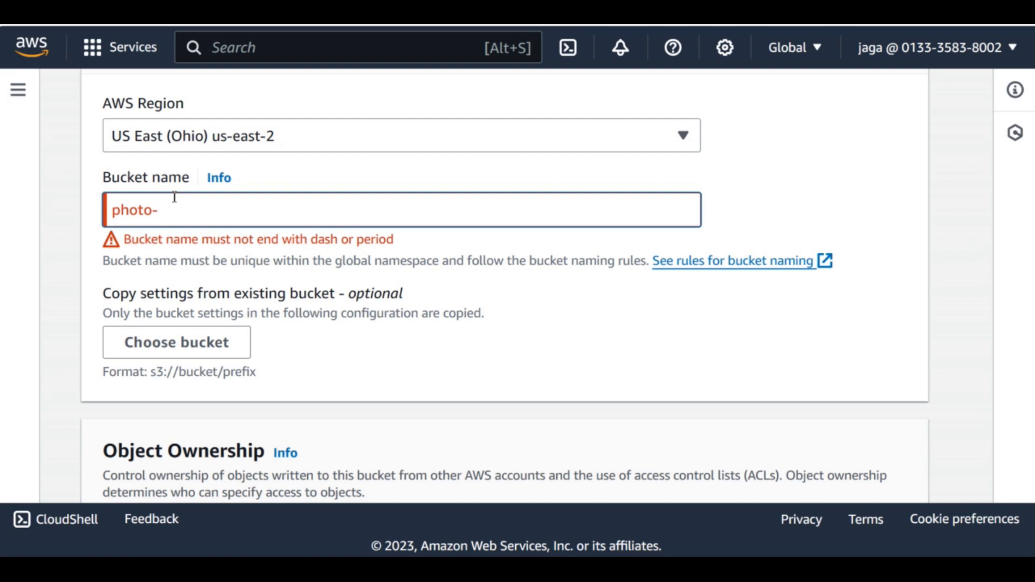
text(te)
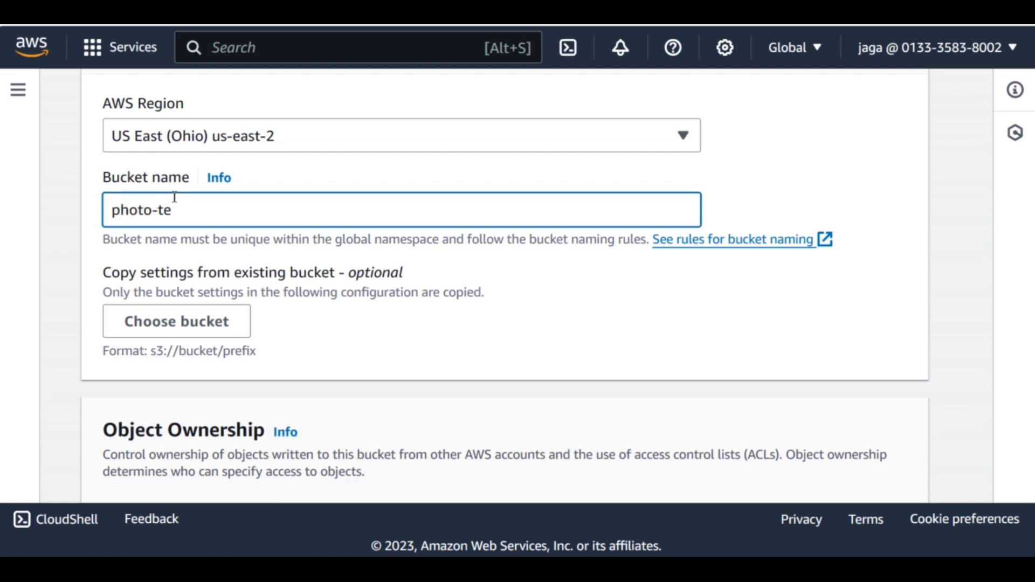
key(BackSpace)
key(BackSpace)
text(dev1295)
Create the bucket with the configured settings.
scroll(244, 208, down, 2)
scroll(247, 162, down, 8)
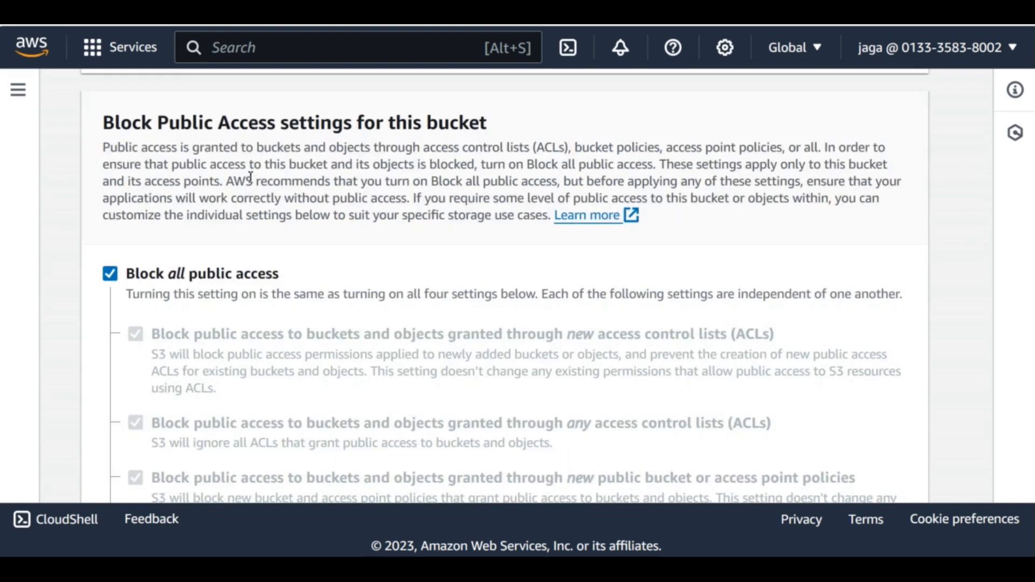
scroll(250, 177, down, 15)
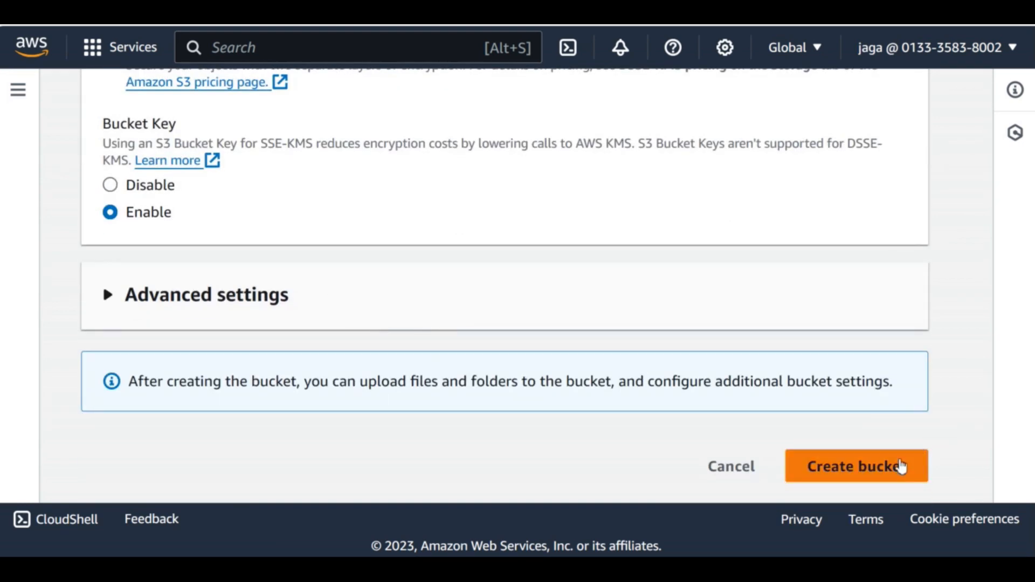
click(902, 467)
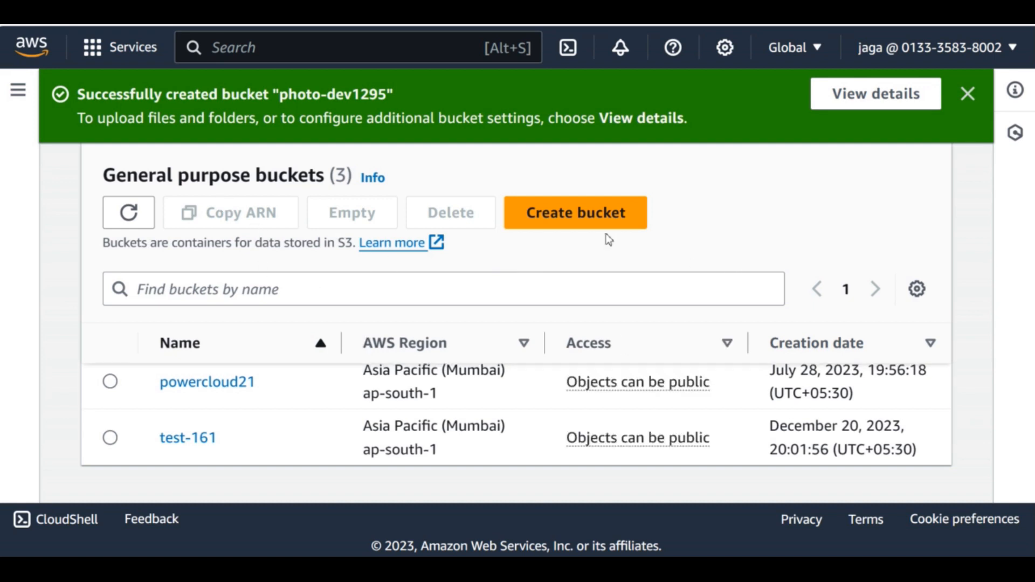
Open the "photo-dev1295" bucket from the general purpose buckets list and look through its objects section.
scroll(698, 243, up, 5)
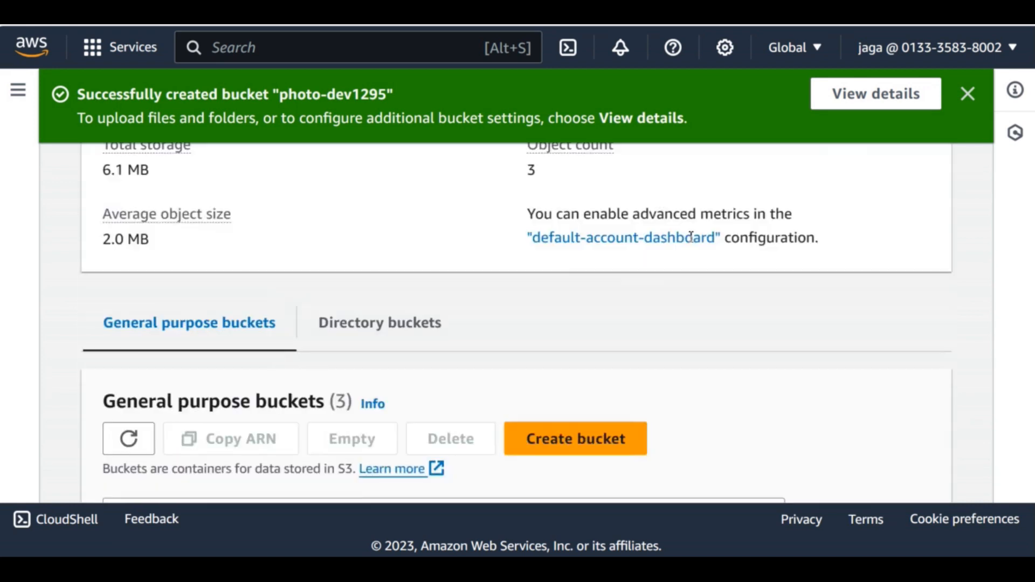
scroll(554, 249, down, 2)
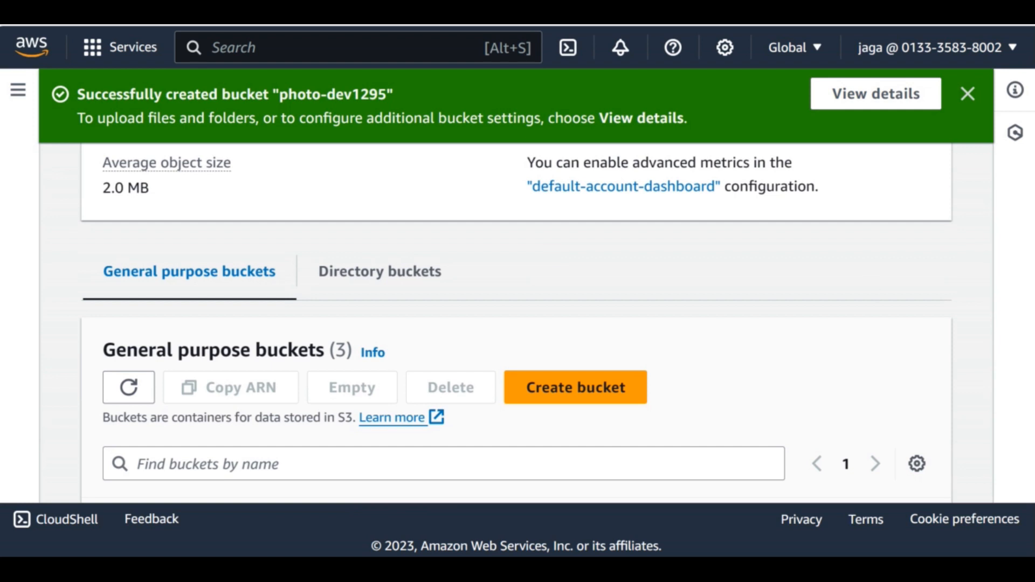
scroll(516, 316, down, 2)
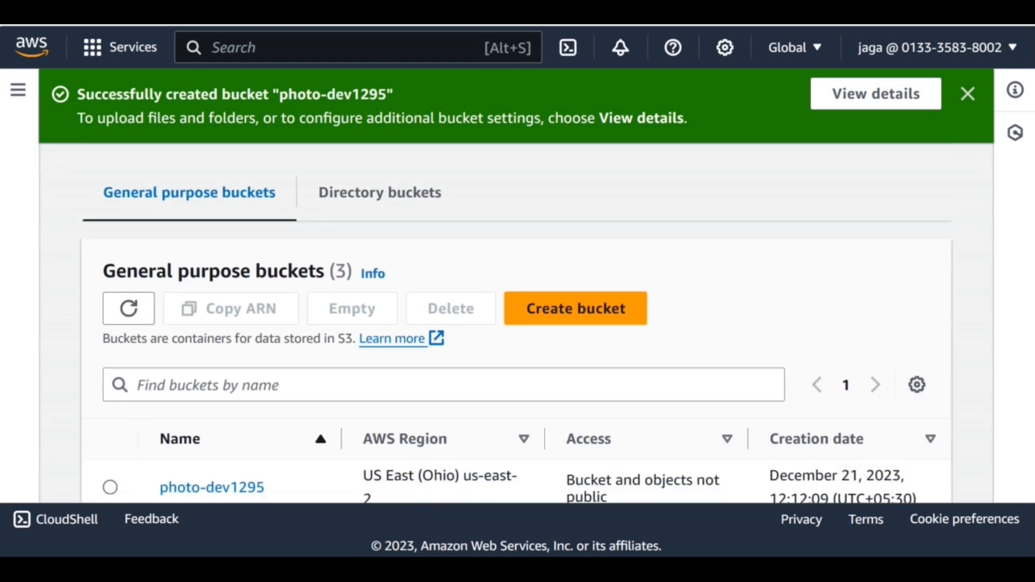
click(239, 489)
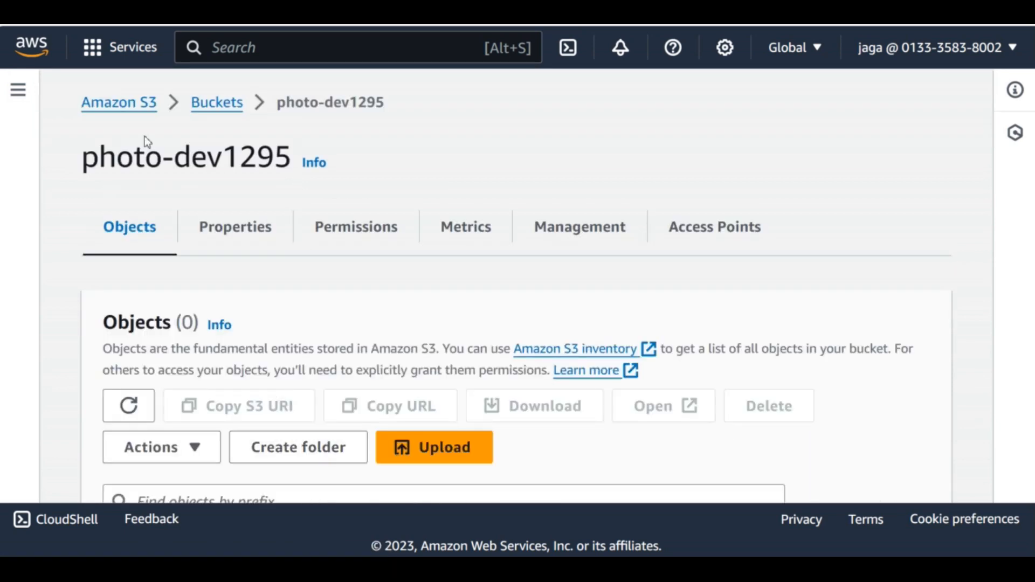
scroll(272, 224, down, 4)
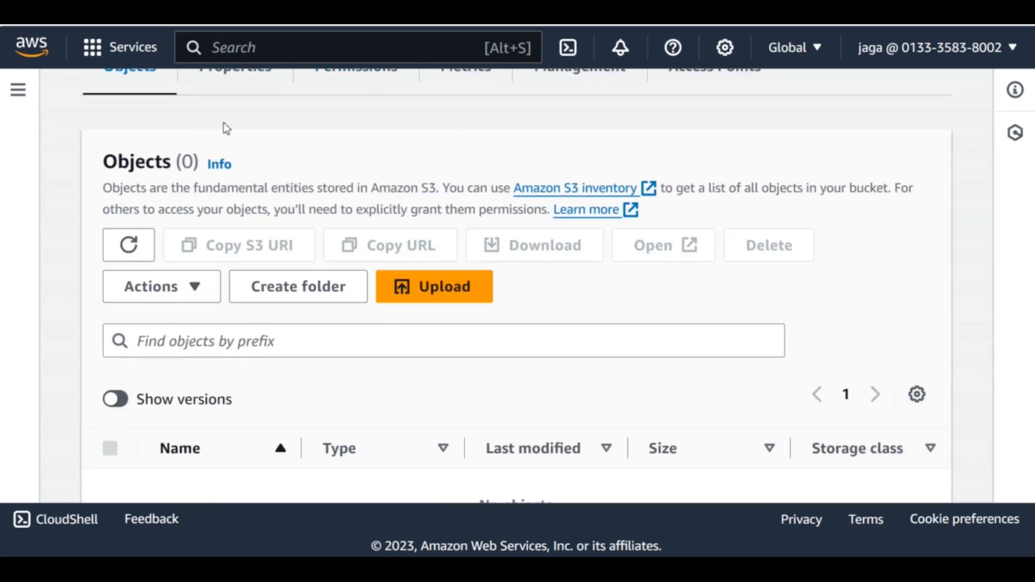
scroll(224, 122, up, 4)
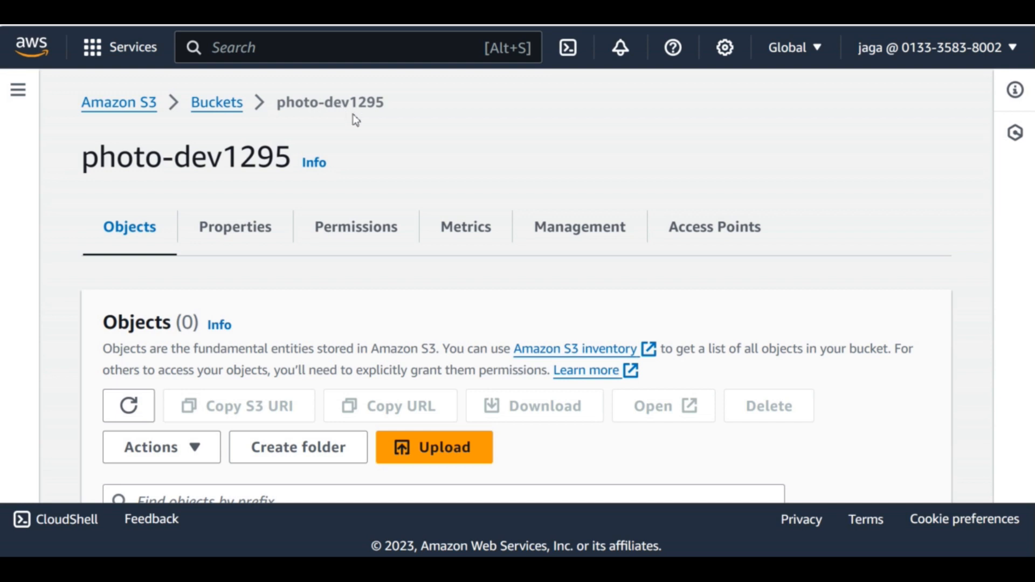
Open the upload page for the "photo-dev1295" bucket and look over its files and destination sections.
click(451, 456)
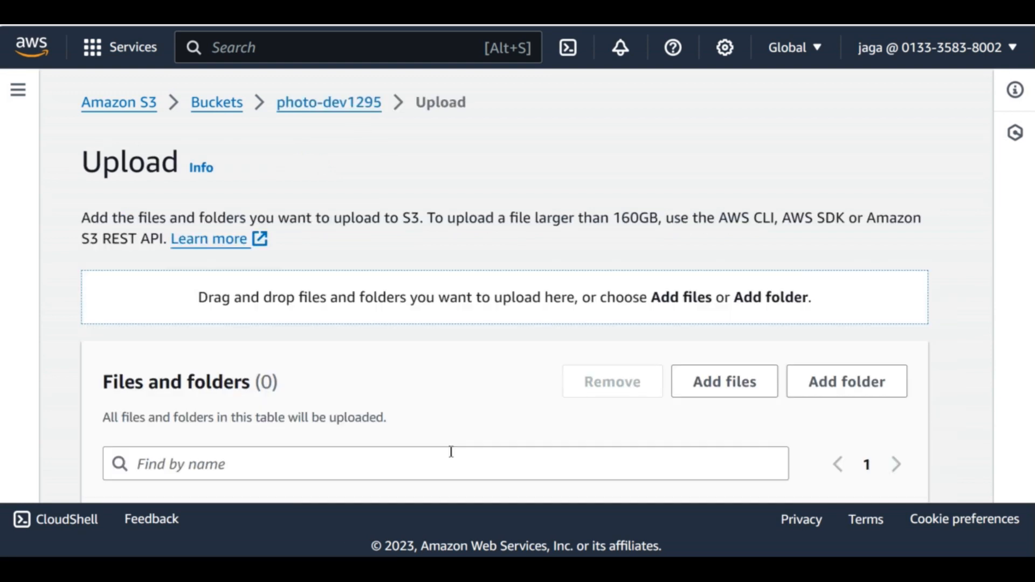
scroll(342, 296, down, 5)
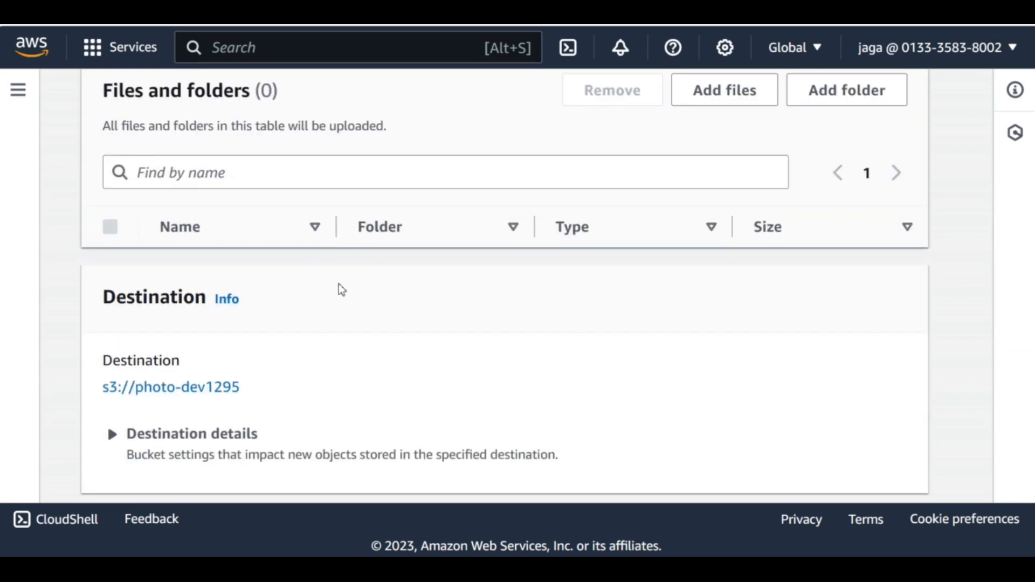
scroll(342, 291, up, 5)
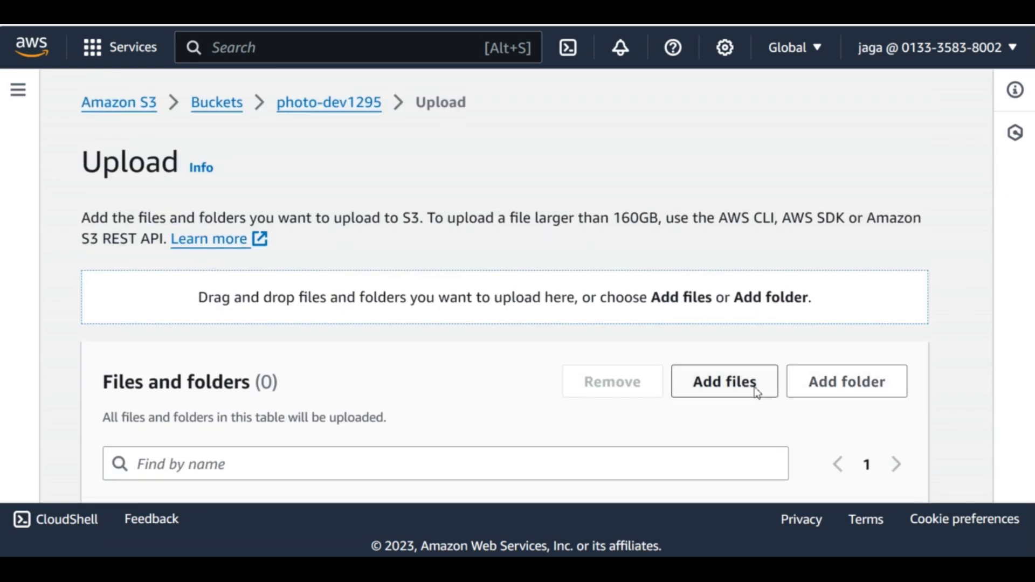
Add the pexels JPG photo from the Downloads folder to the upload's file list.
click(758, 392)
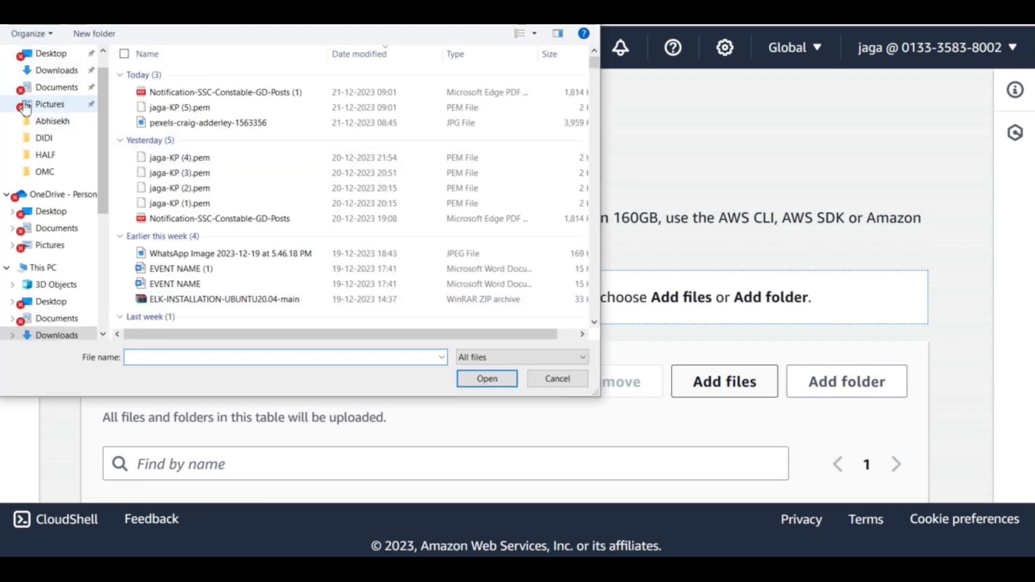
click(56, 73)
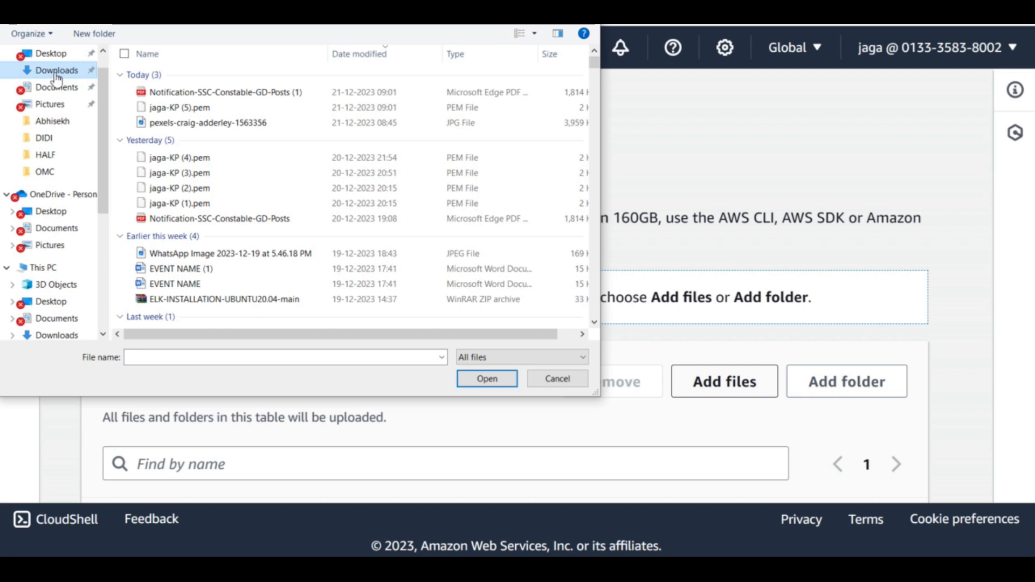
click(181, 124)
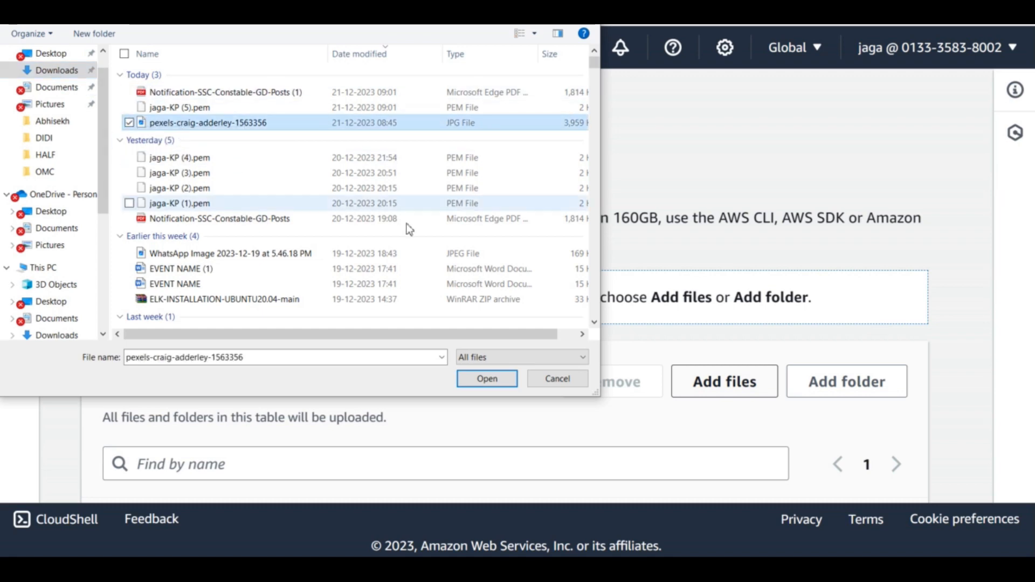
click(488, 379)
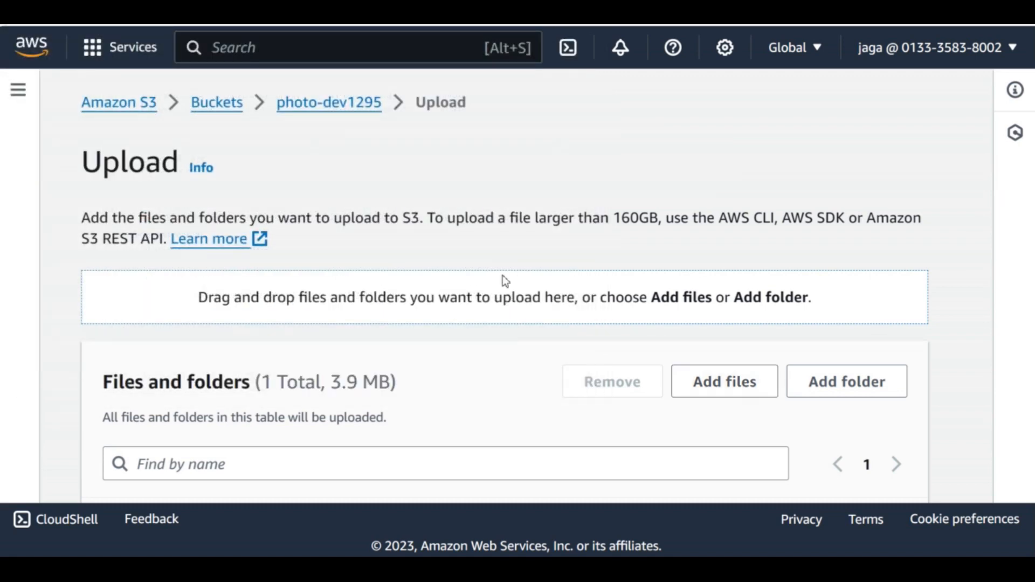
Upload the added photo to the "photo-dev1295" bucket and close the upload status page.
scroll(503, 278, down, 3)
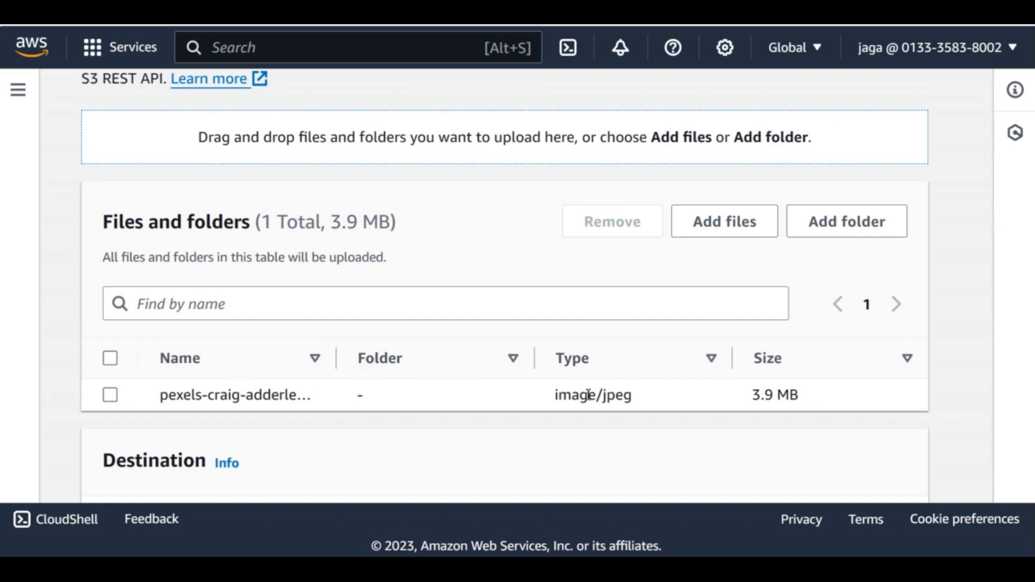
scroll(698, 268, down, 5)
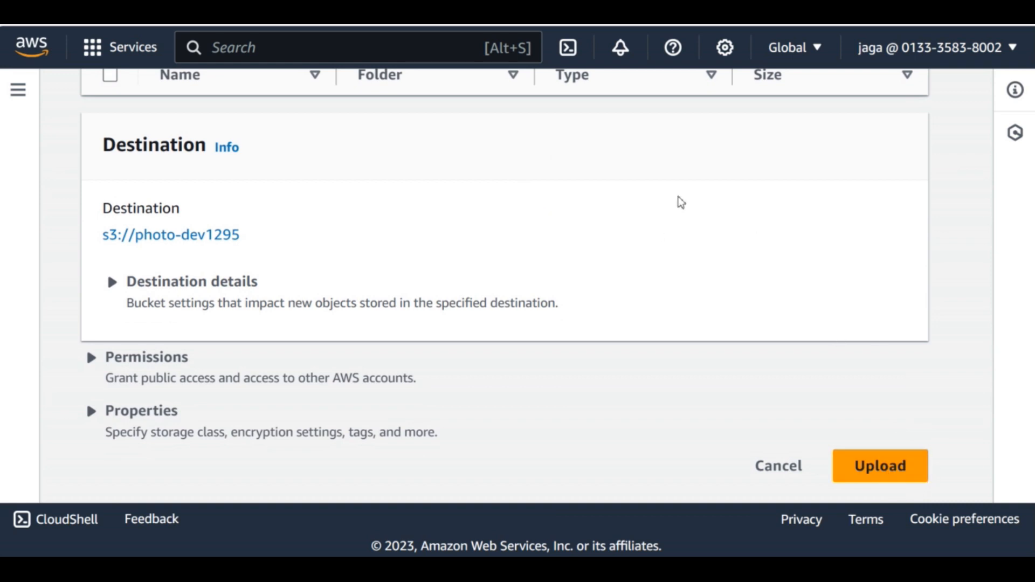
scroll(664, 195, up, 3)
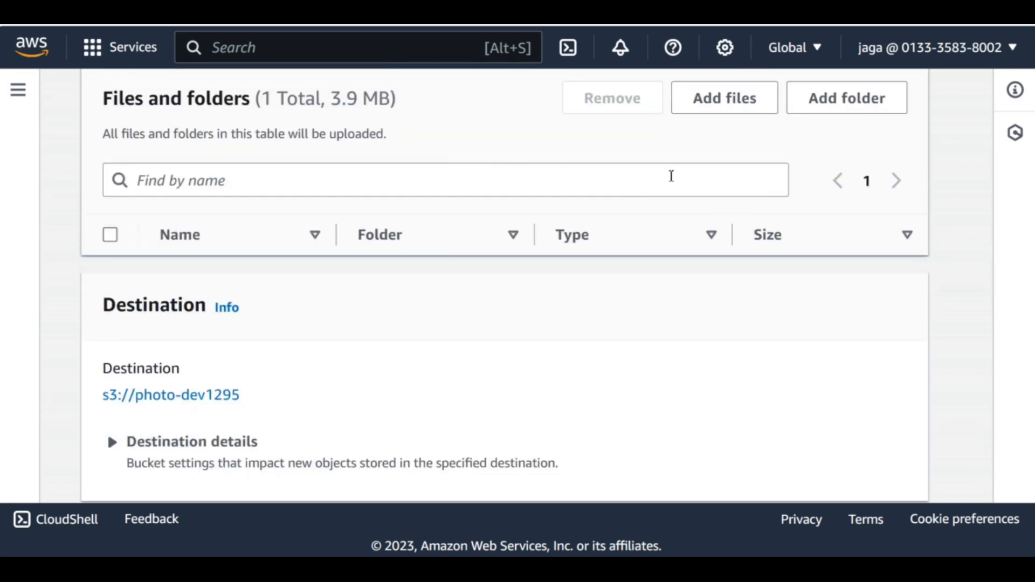
scroll(928, 423, down, 3)
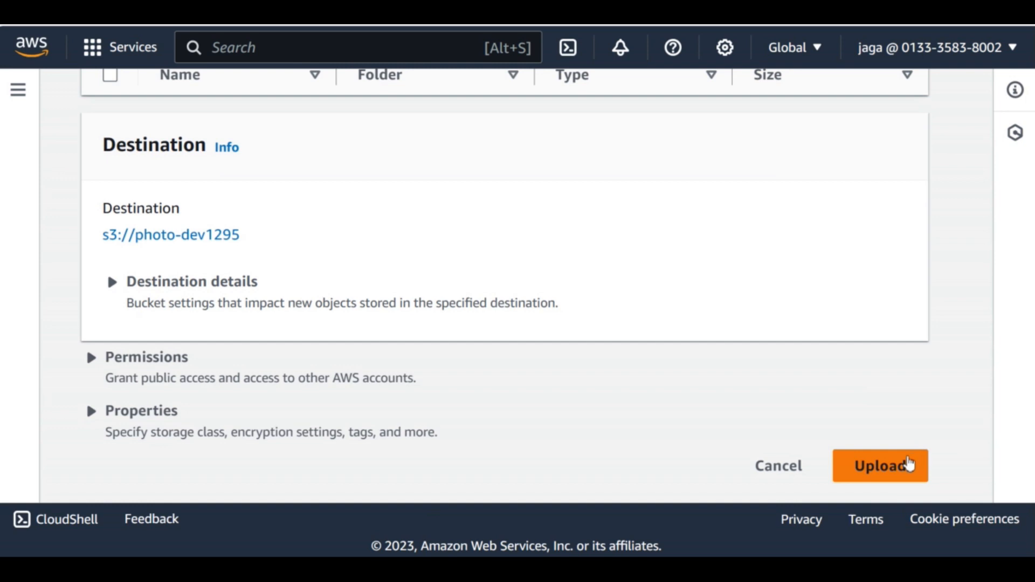
click(909, 465)
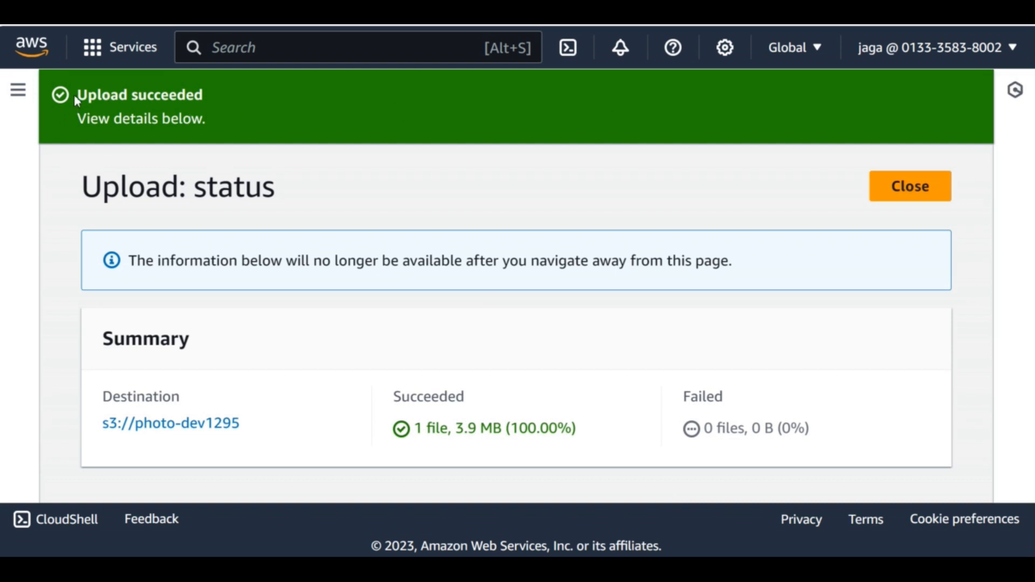
drag(97, 95, 209, 94)
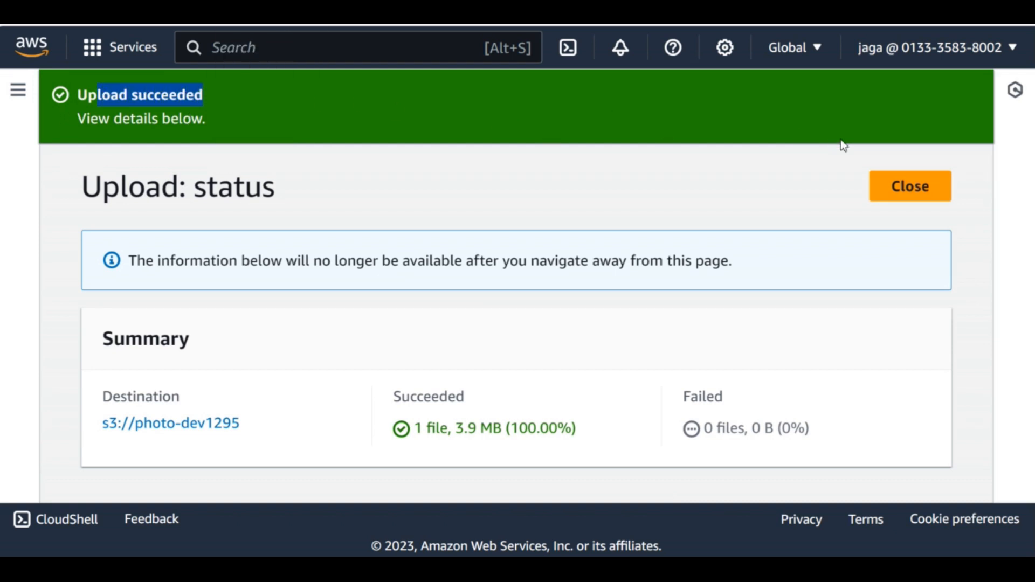
click(891, 199)
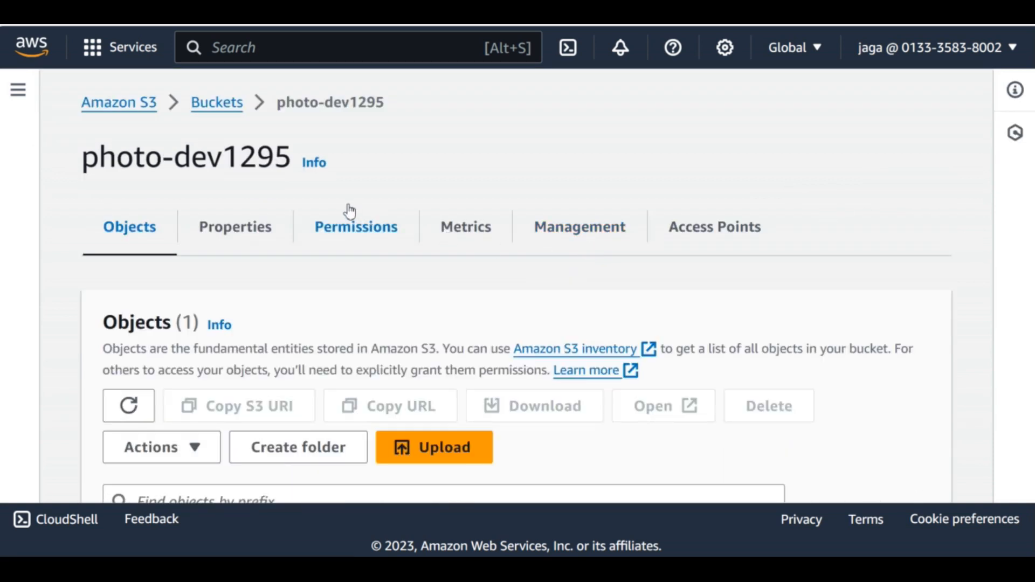
Select the uploaded JPG in the bucket's objects list and copy its object URL.
scroll(349, 211, down, 5)
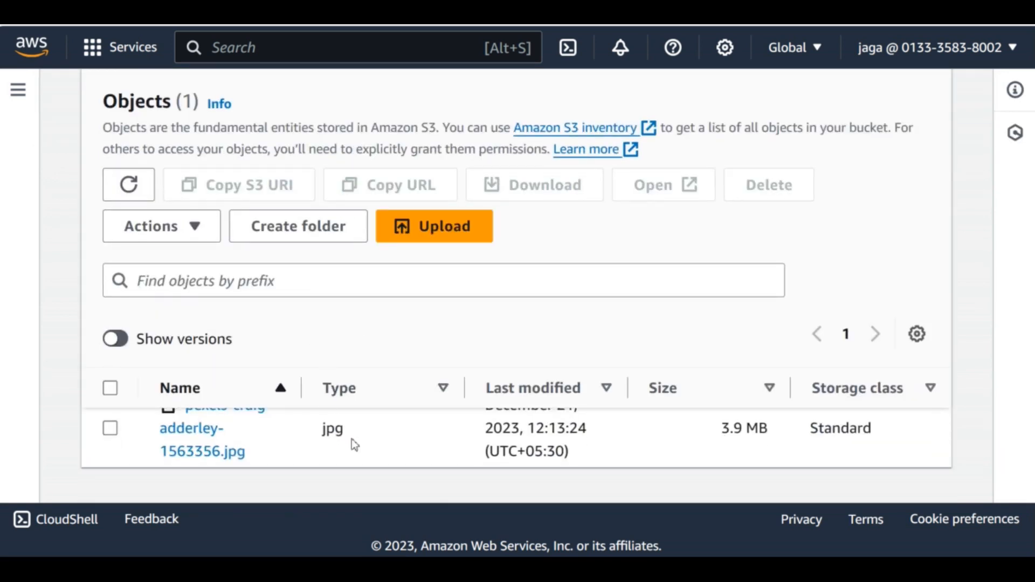
scroll(772, 365, up, 1)
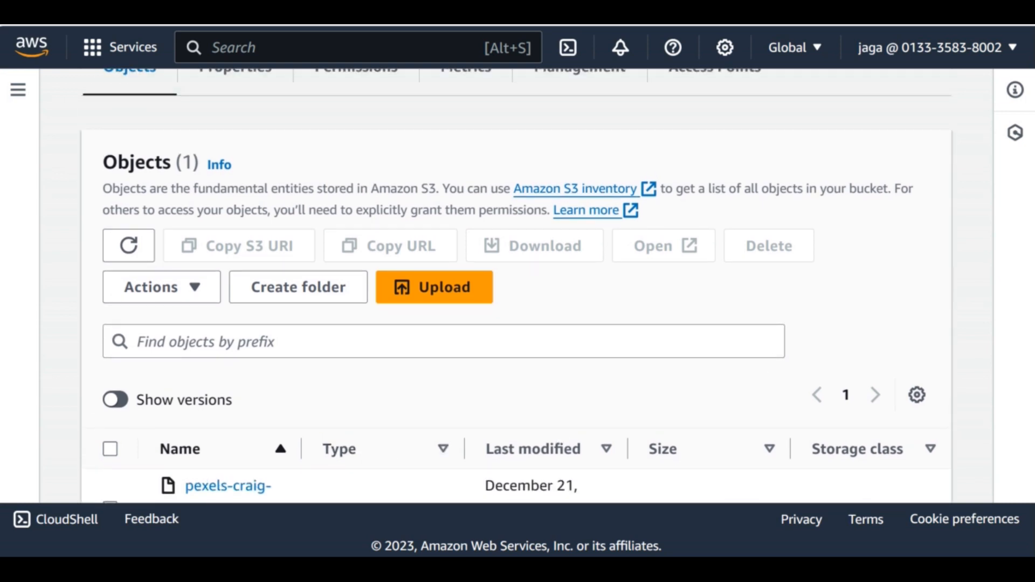
scroll(1010, 337, down, 1)
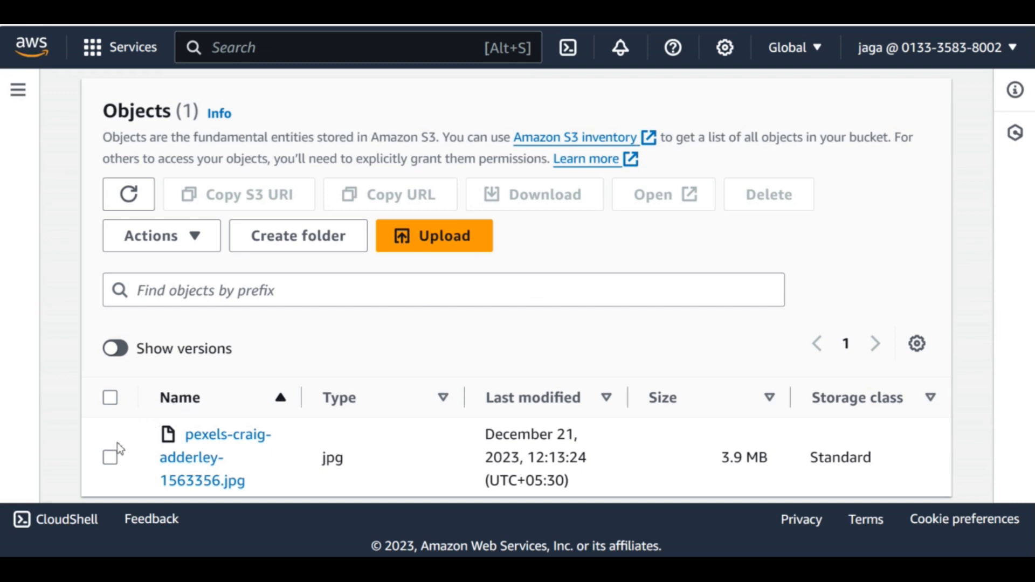
click(110, 458)
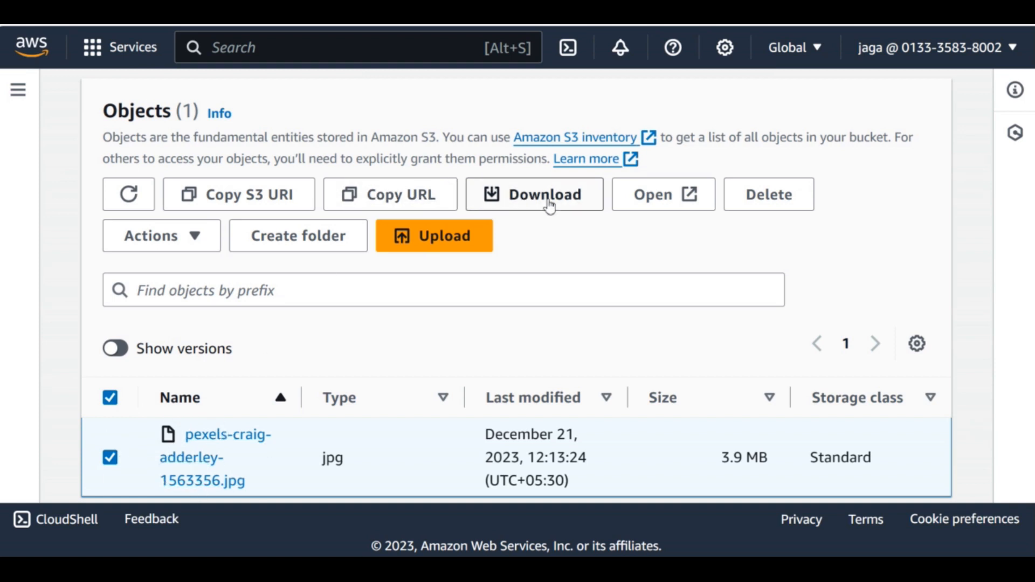
click(405, 200)
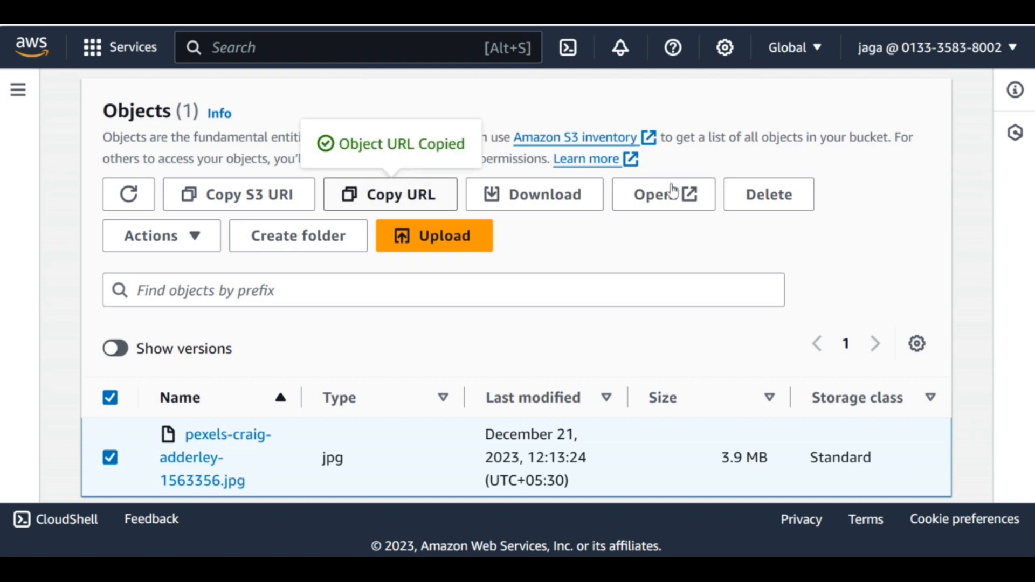
key(ctrl+t)
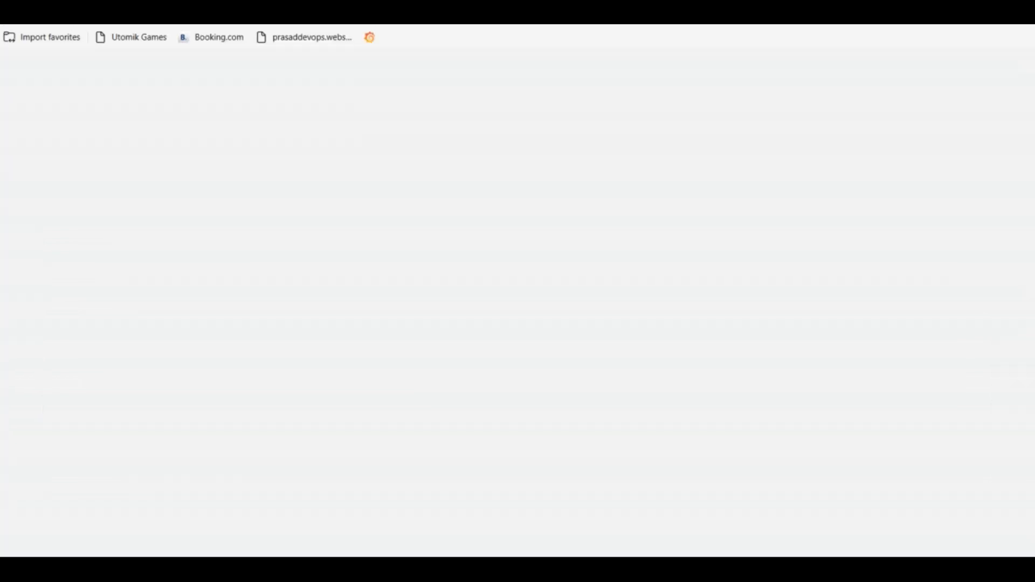
click(270, 13)
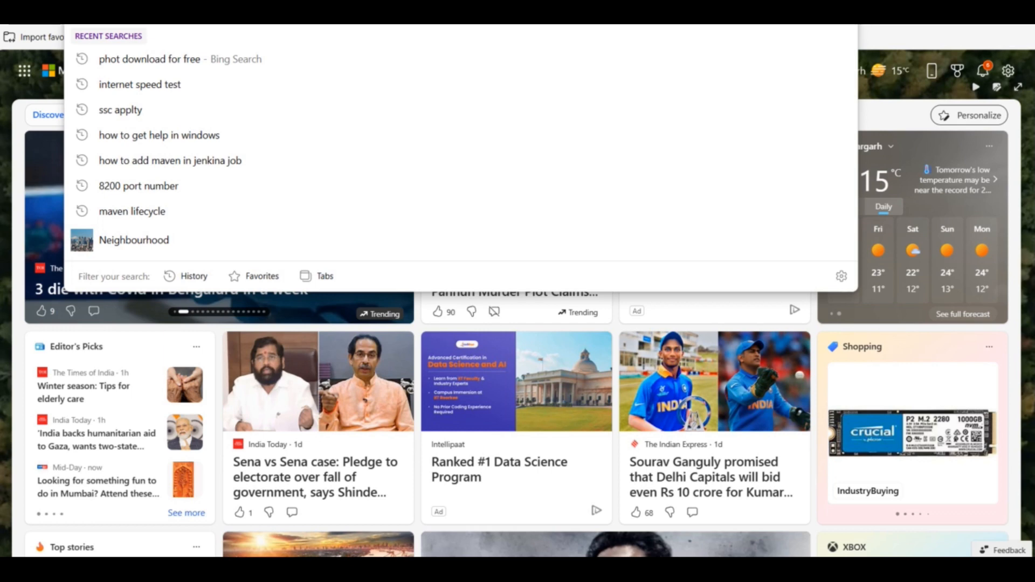
key(super+Down)
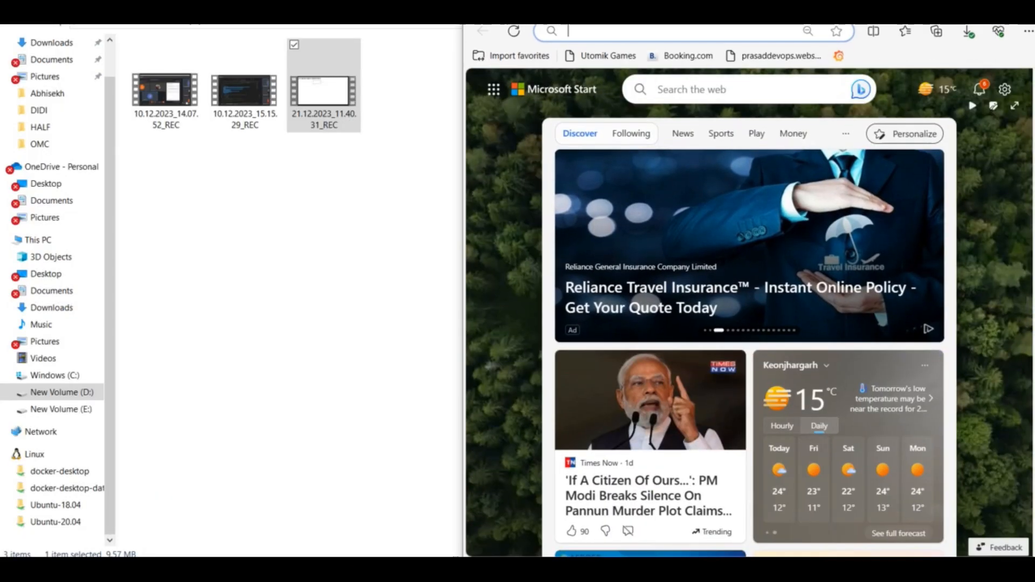
key(super+Up)
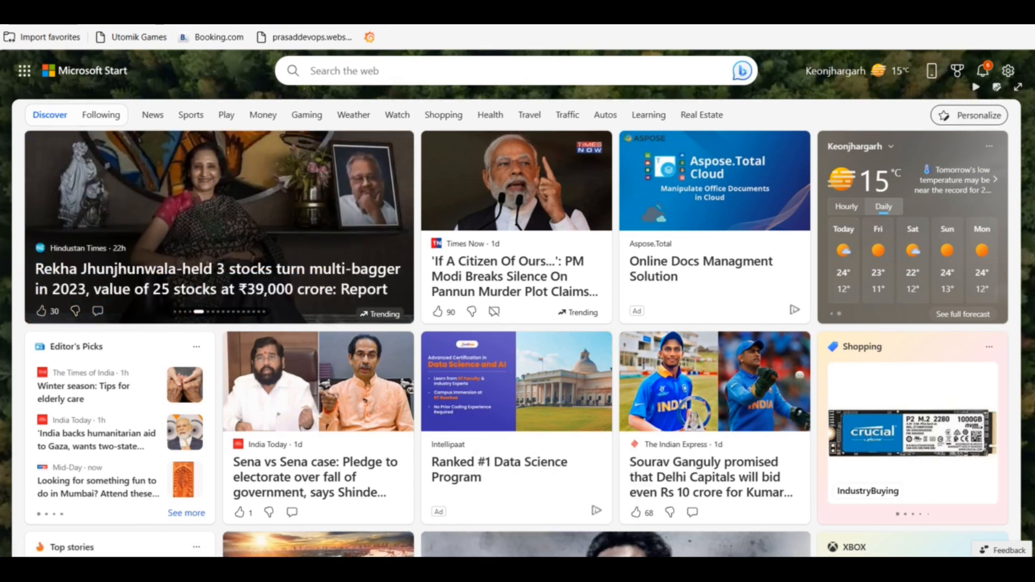
Open a new Chrome Incognito window and load the copied object URL of the uploaded JPG.
right_click(415, 569)
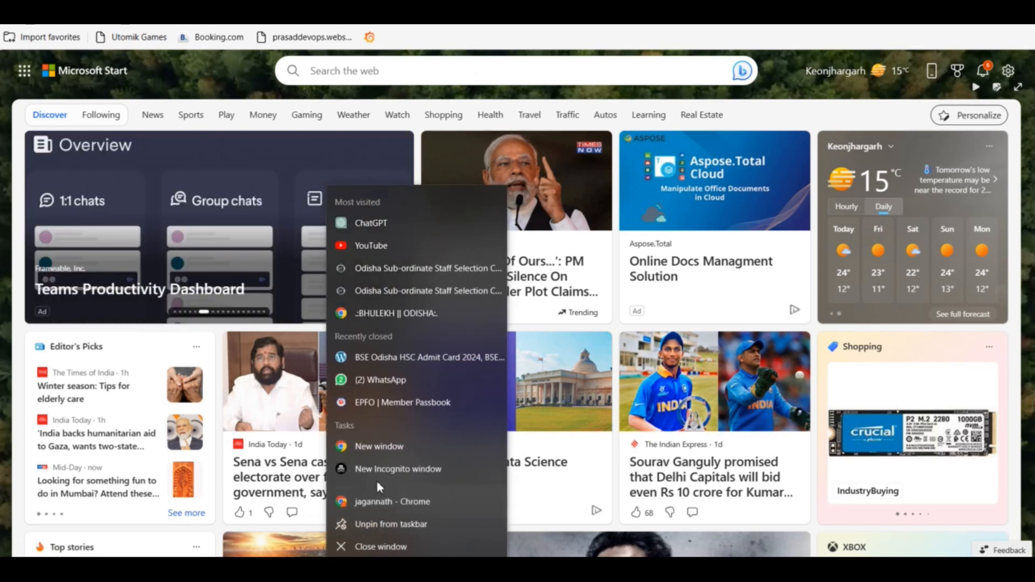
click(379, 471)
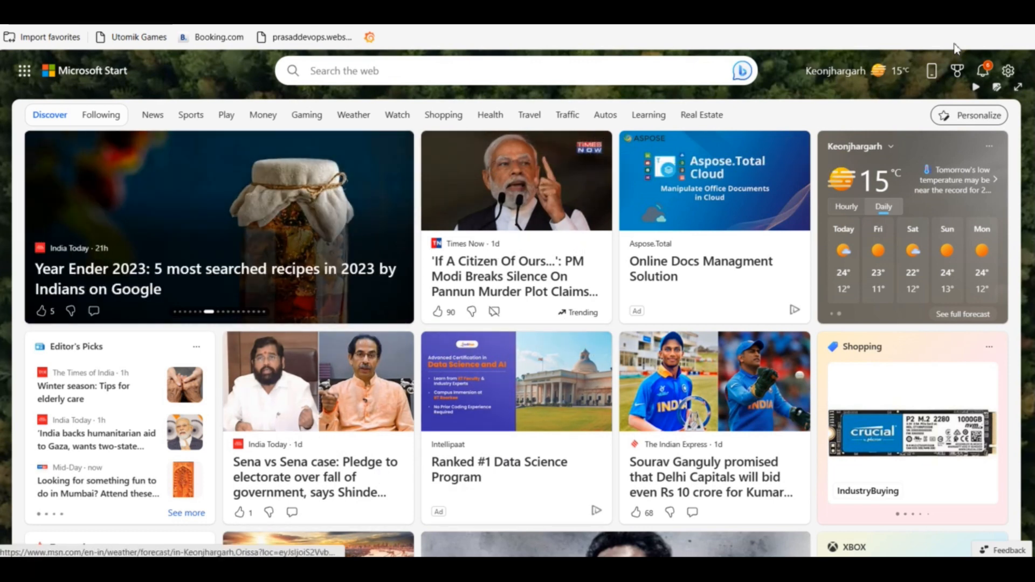
mouse_move(416, 574)
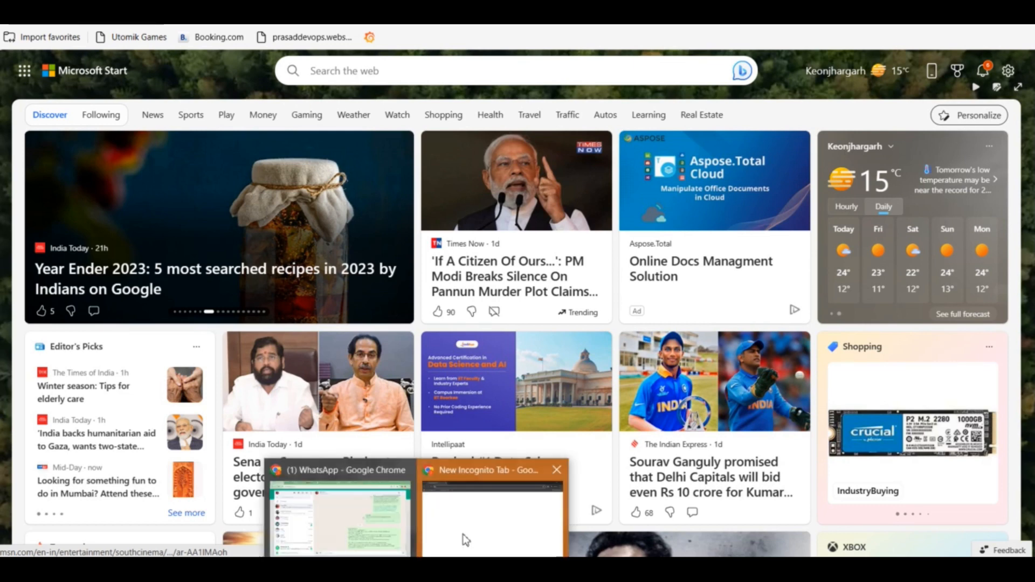
click(466, 539)
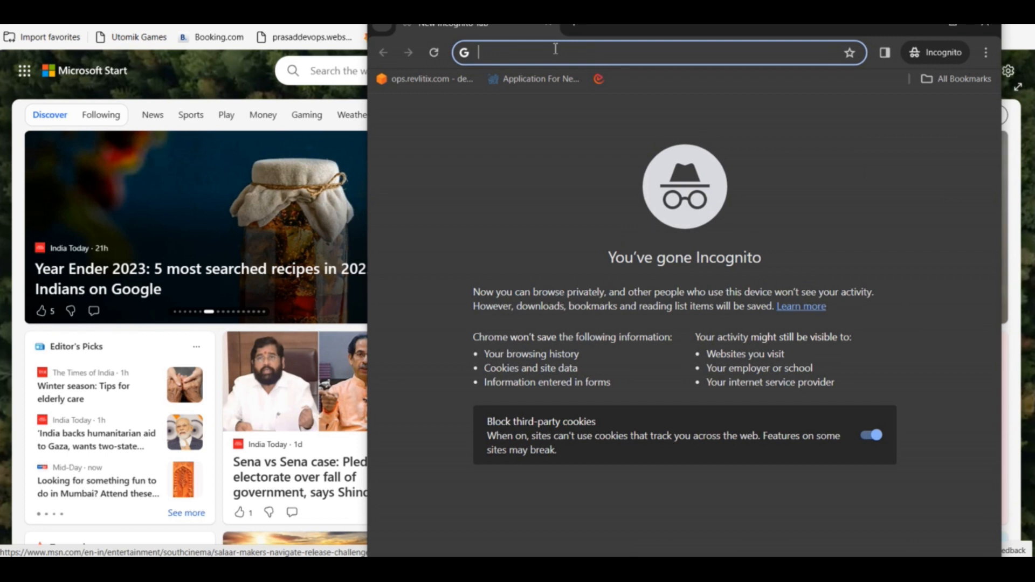
key(ctrl+v)
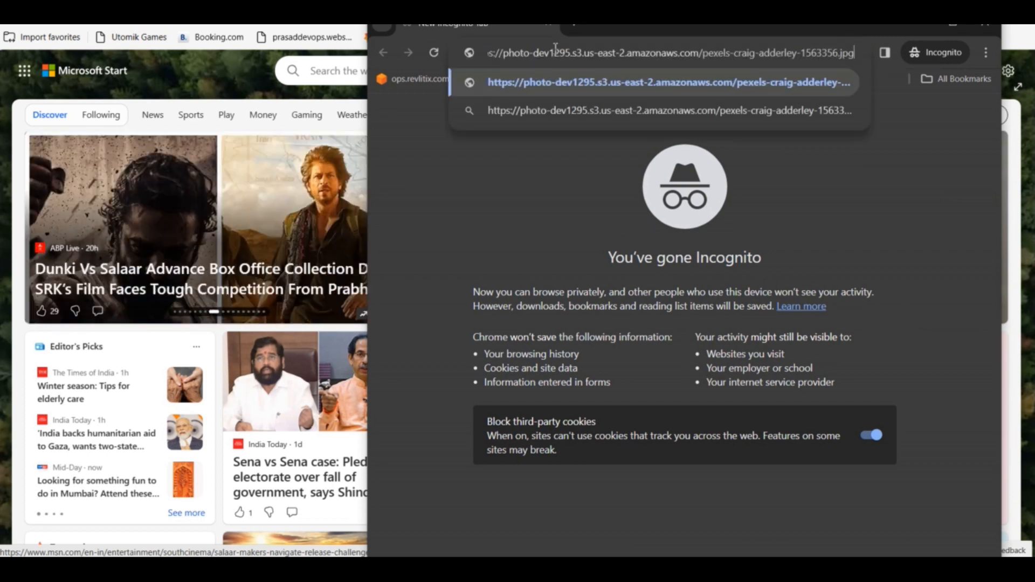
key(Return)
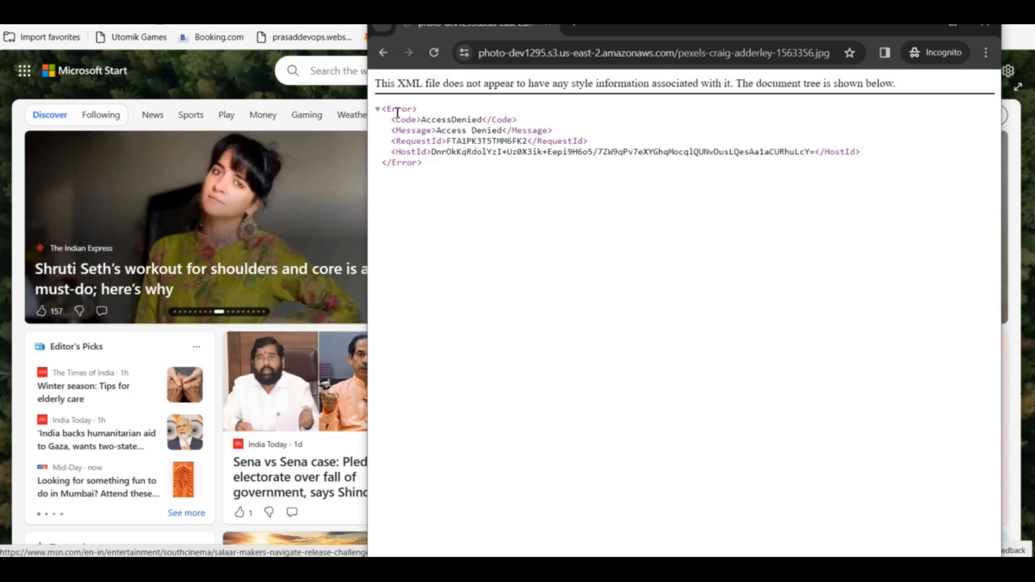
Examine the code and message in the XML response, and review the S3 bucket access sketches in Paint.
drag(391, 109, 400, 119)
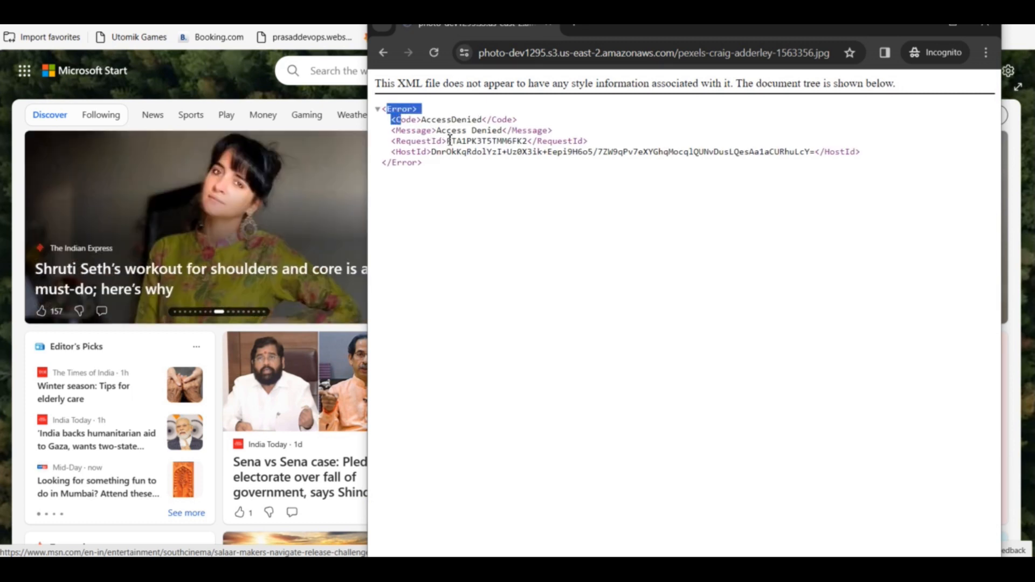
click(474, 130)
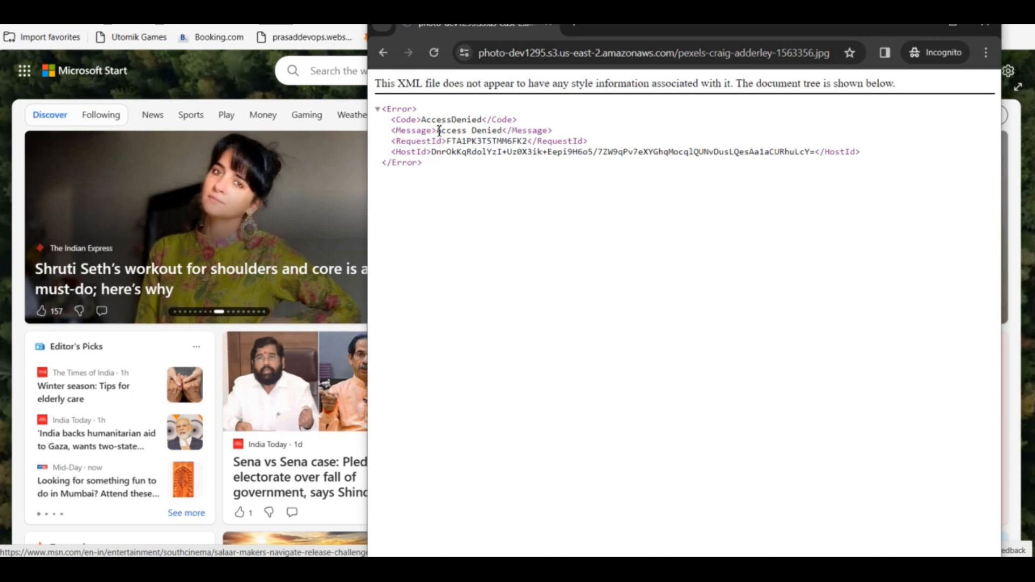
drag(421, 119, 499, 135)
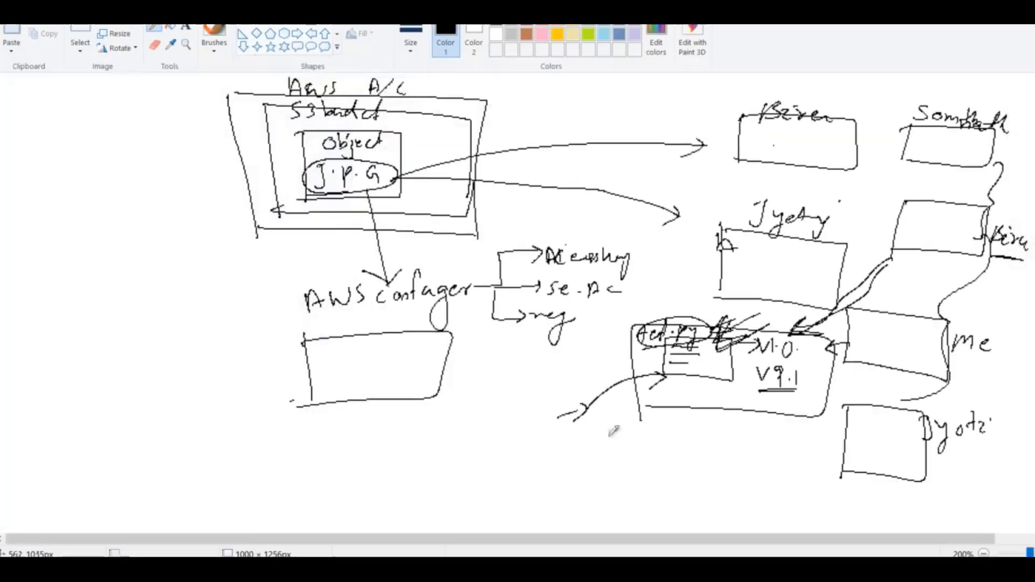
scroll(518, 302, up, 4)
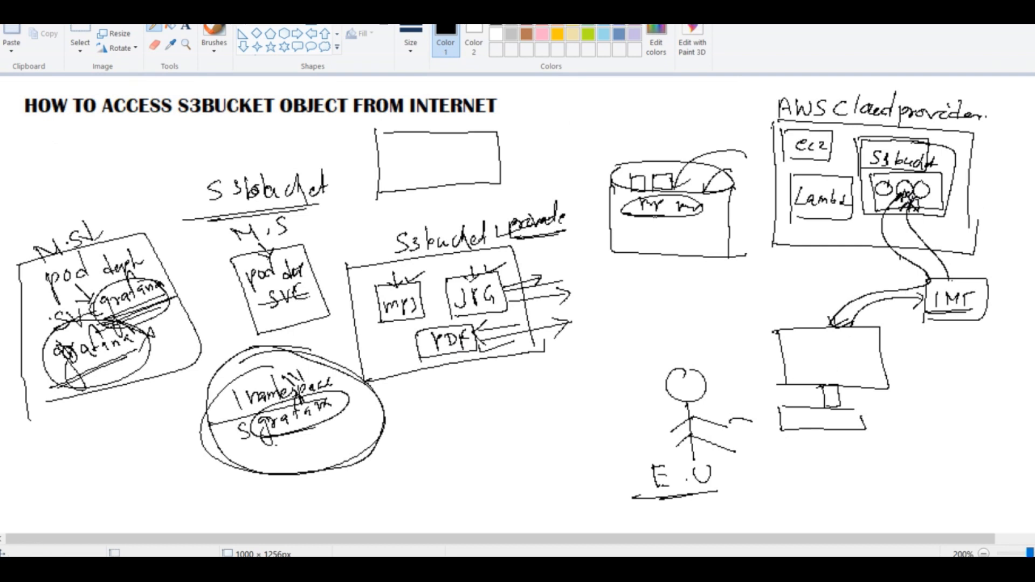
click(995, 11)
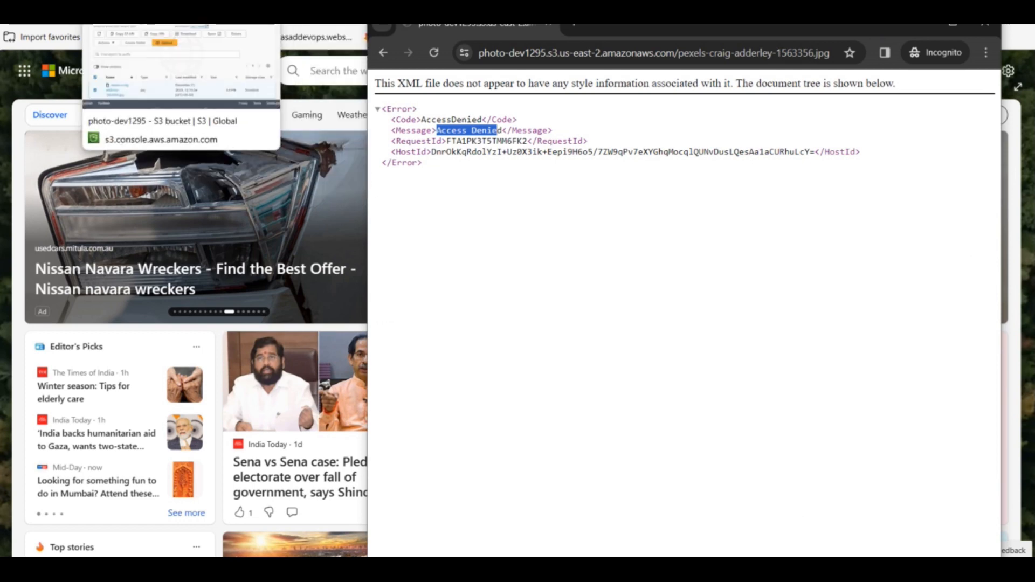
Return to the "photo-dev1295" bucket in the AWS console, download the selected JPG and open the downloaded copy.
click(125, 4)
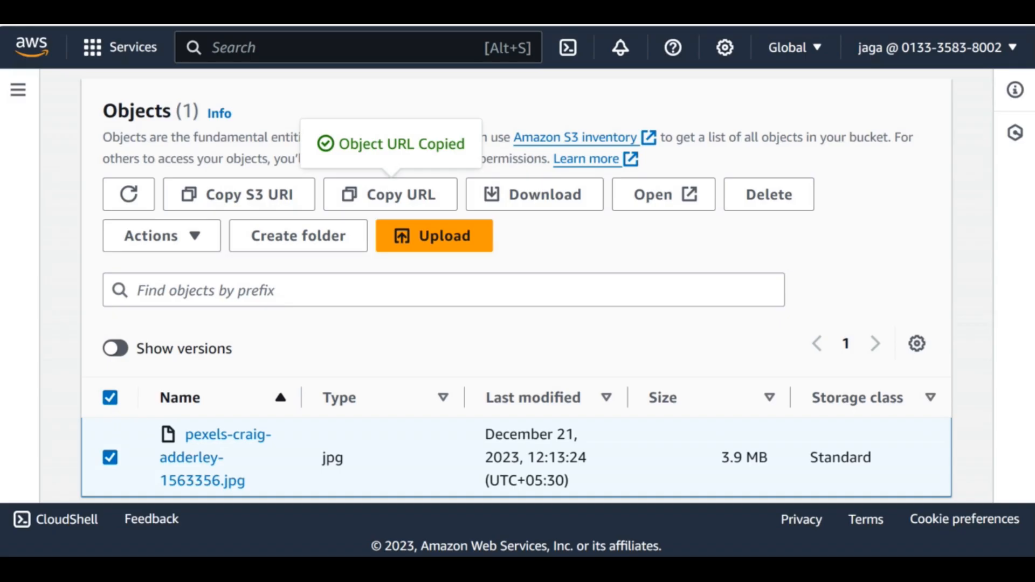
click(561, 202)
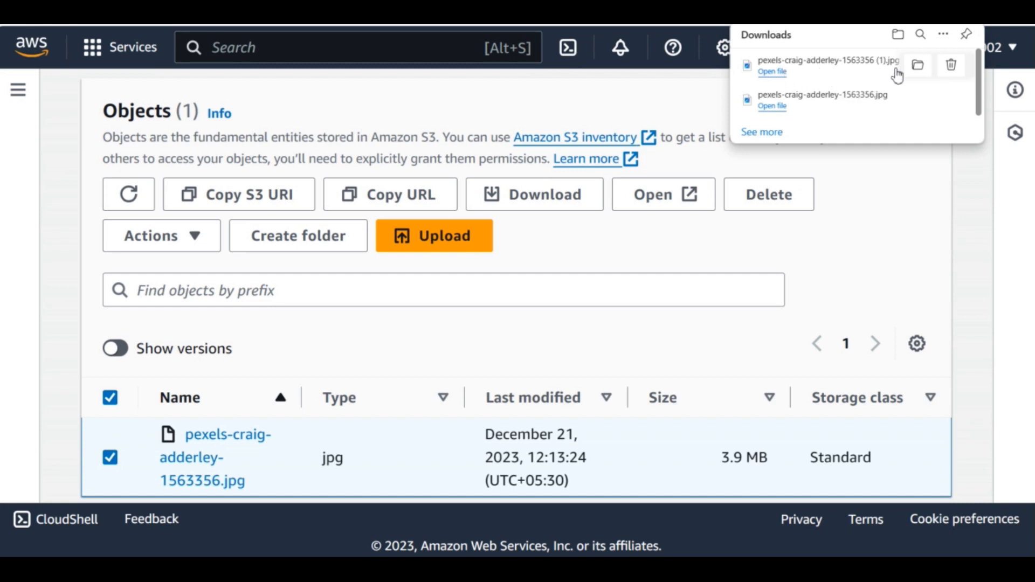
click(844, 66)
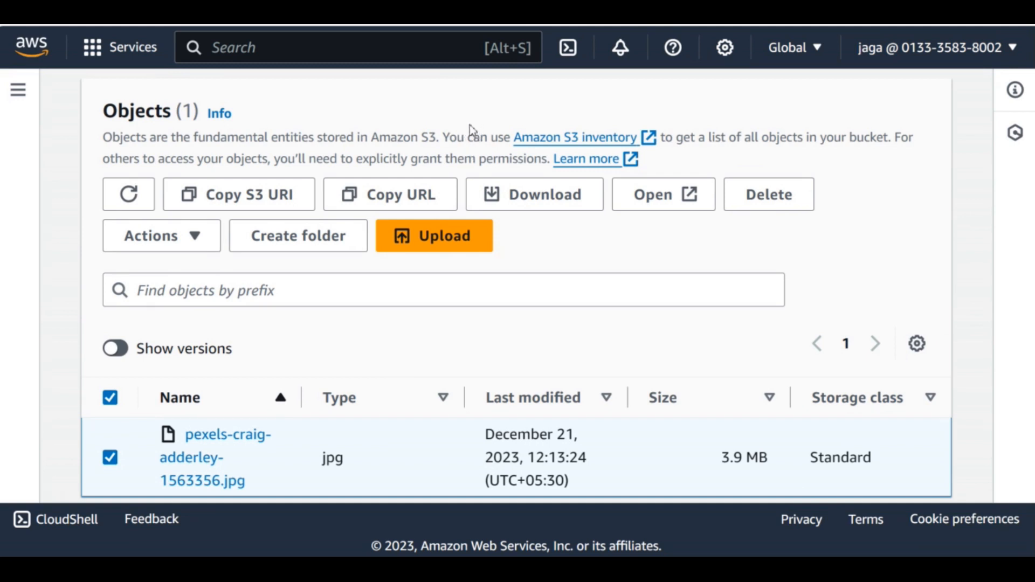
scroll(459, 172, down, 1)
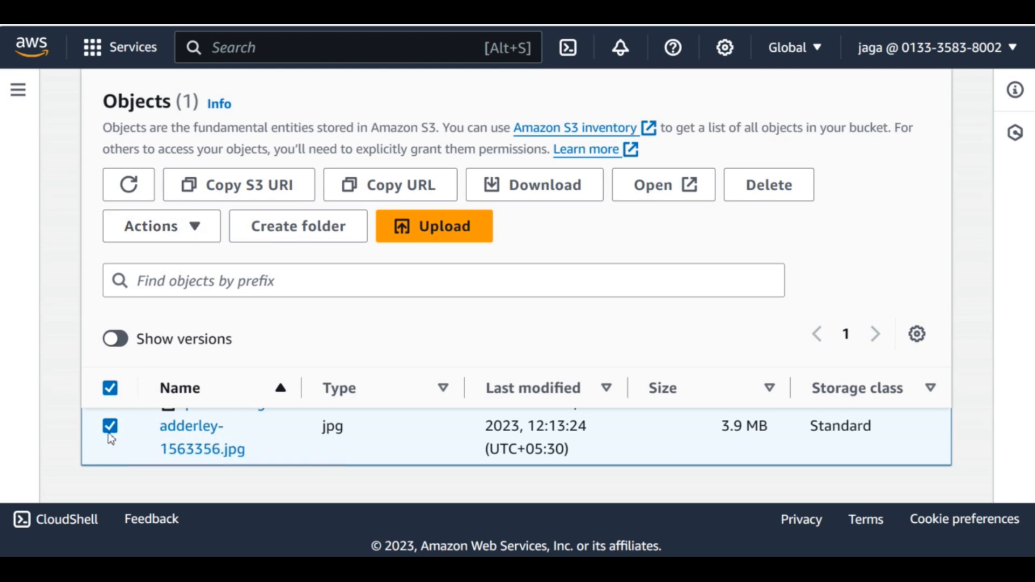
Review the actions available for the selected JPG, including the edit actions and the option to make it public using ACL.
click(202, 229)
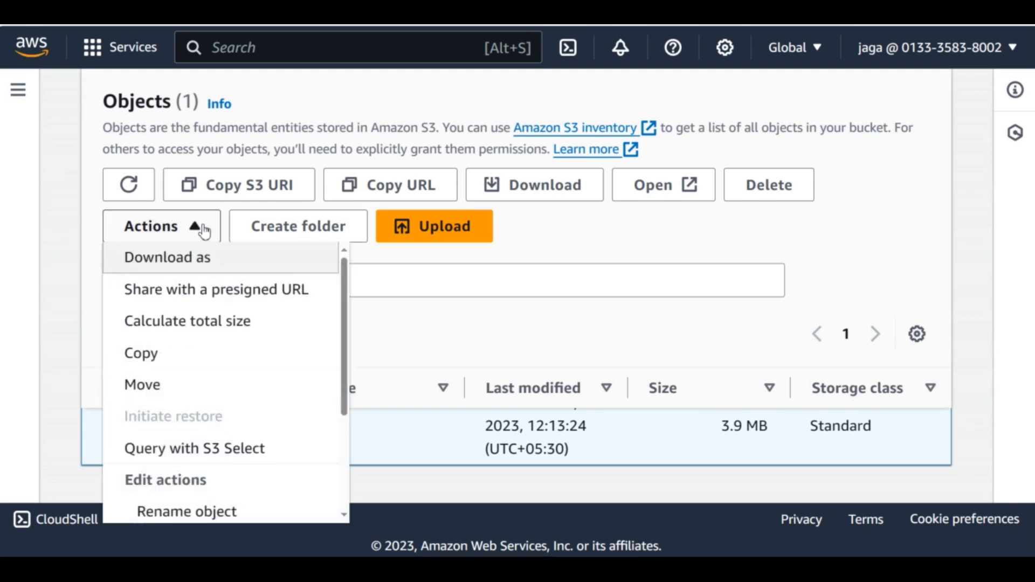
scroll(264, 372, down, 3)
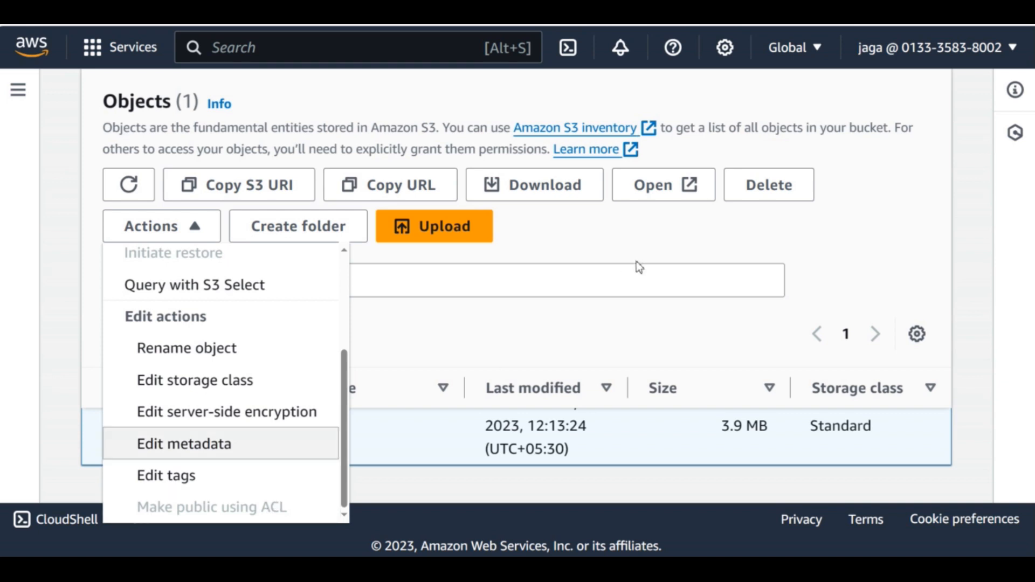
click(608, 250)
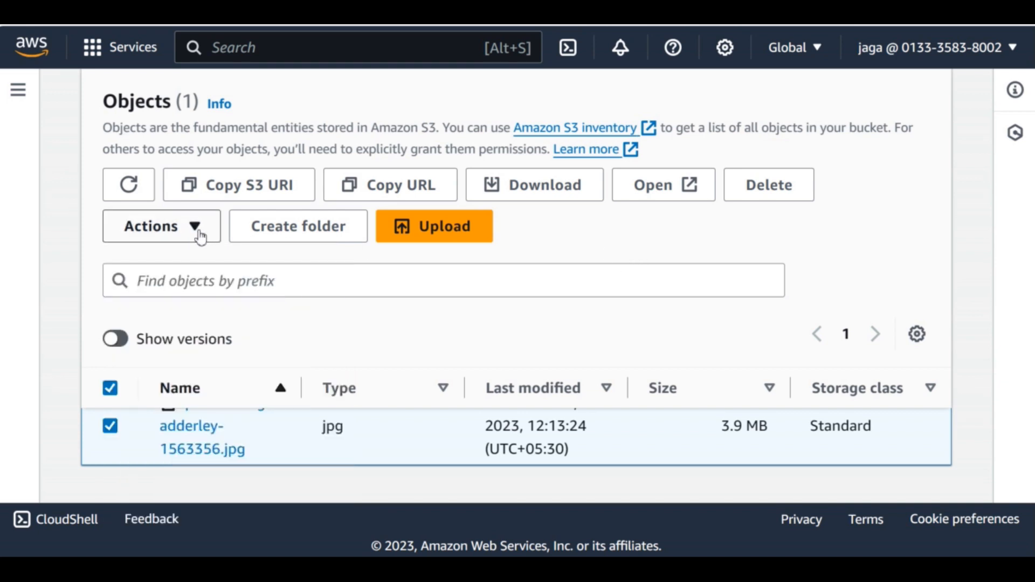
scroll(201, 237, up, 3)
scroll(201, 238, down, 2)
scroll(200, 238, up, 3)
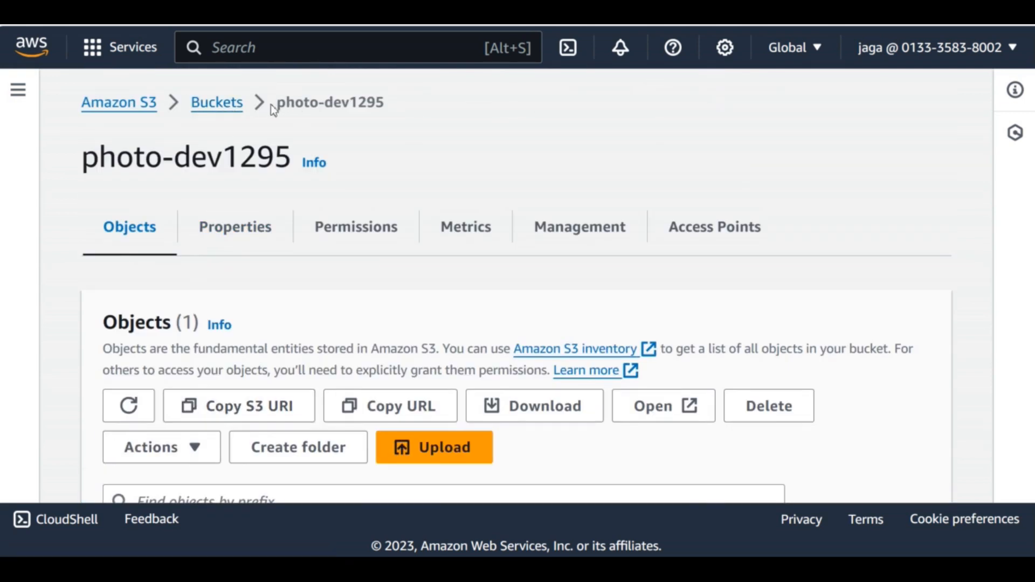
Return to the S3 buckets list, reopen the "photo-dev1295" bucket and check its permissions overview.
click(231, 104)
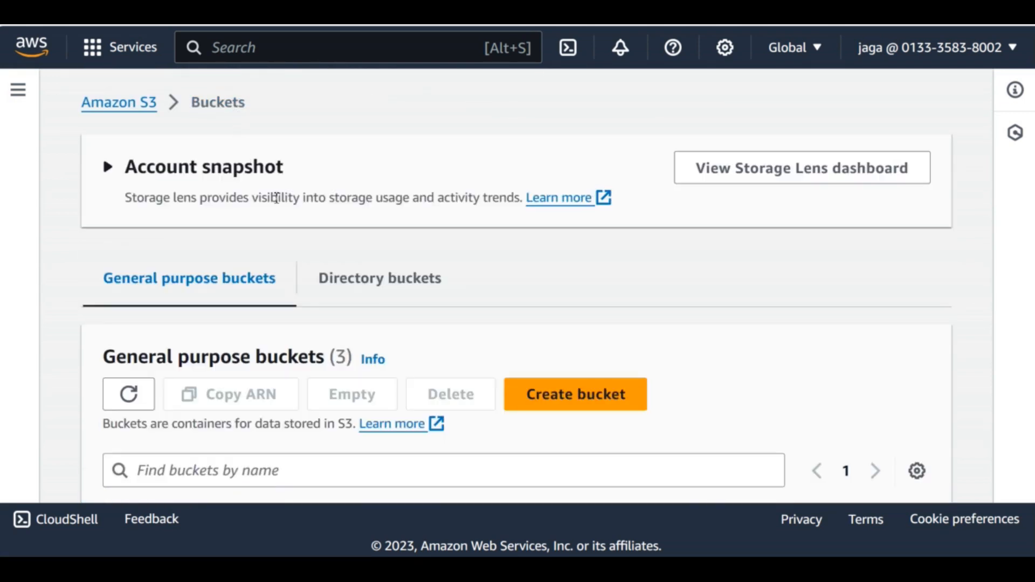
scroll(517, 286, down, 1)
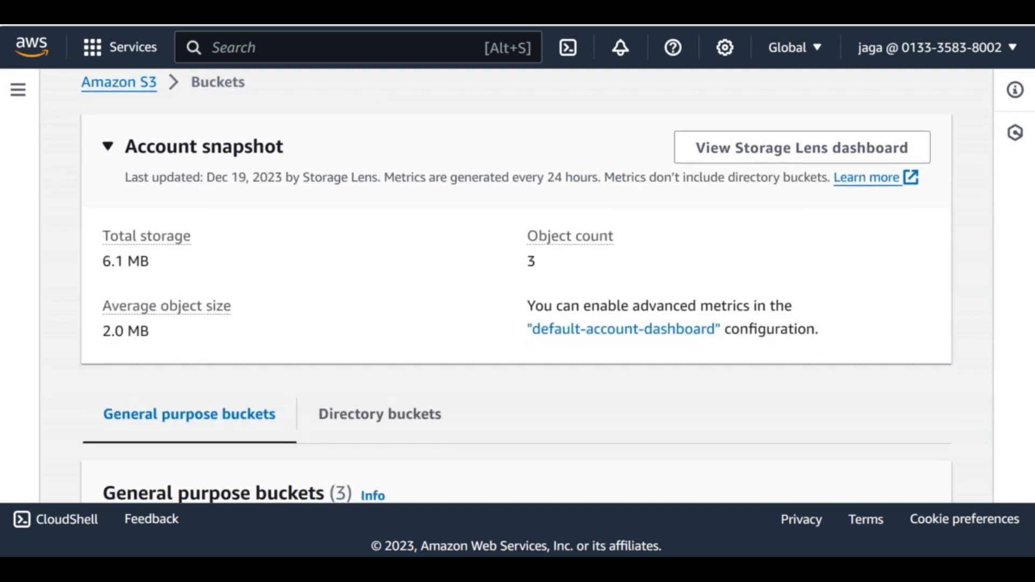
scroll(517, 286, down, 4)
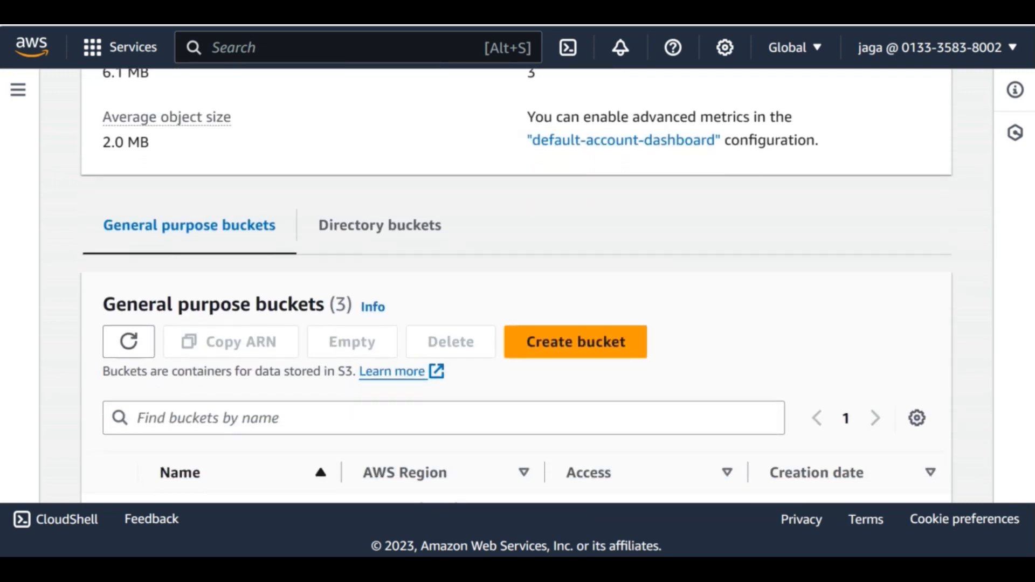
scroll(517, 286, down, 1)
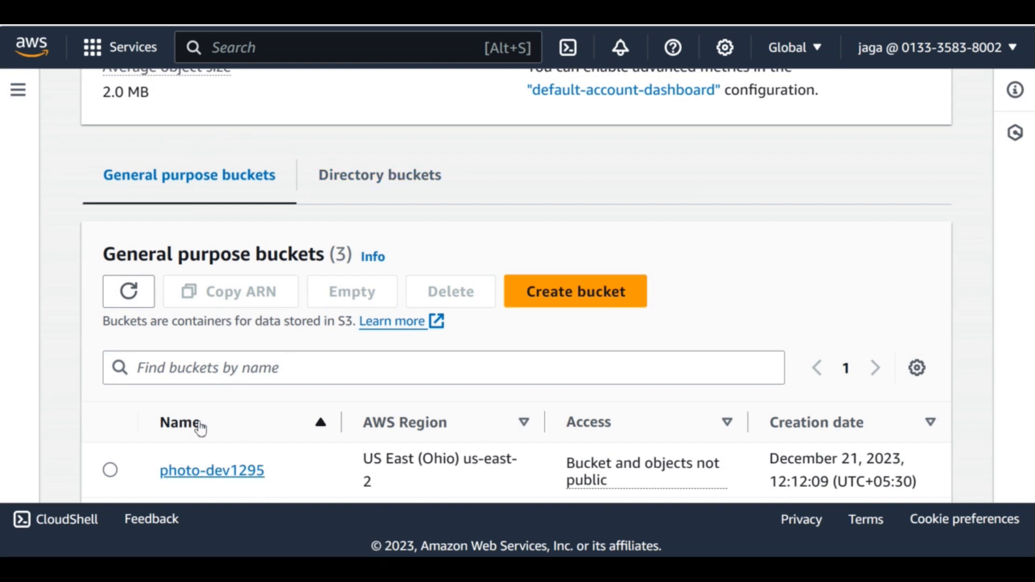
click(241, 474)
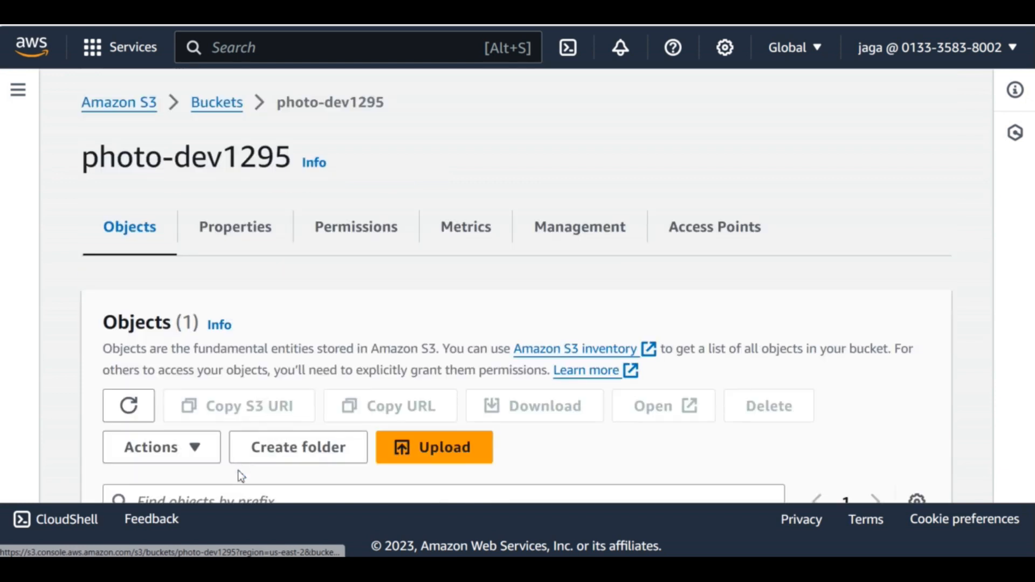
click(345, 227)
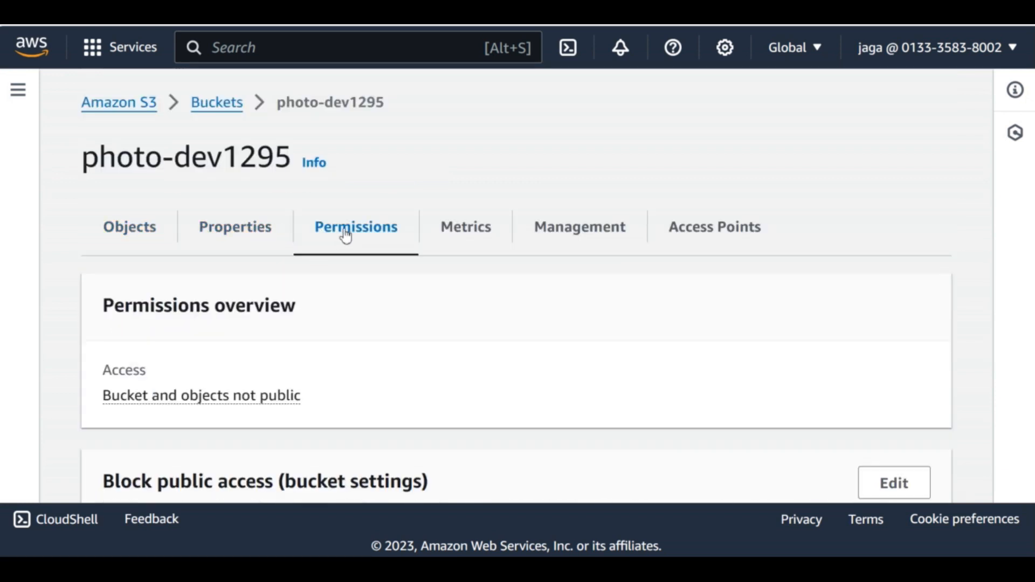
scroll(345, 235, down, 2)
scroll(345, 234, up, 2)
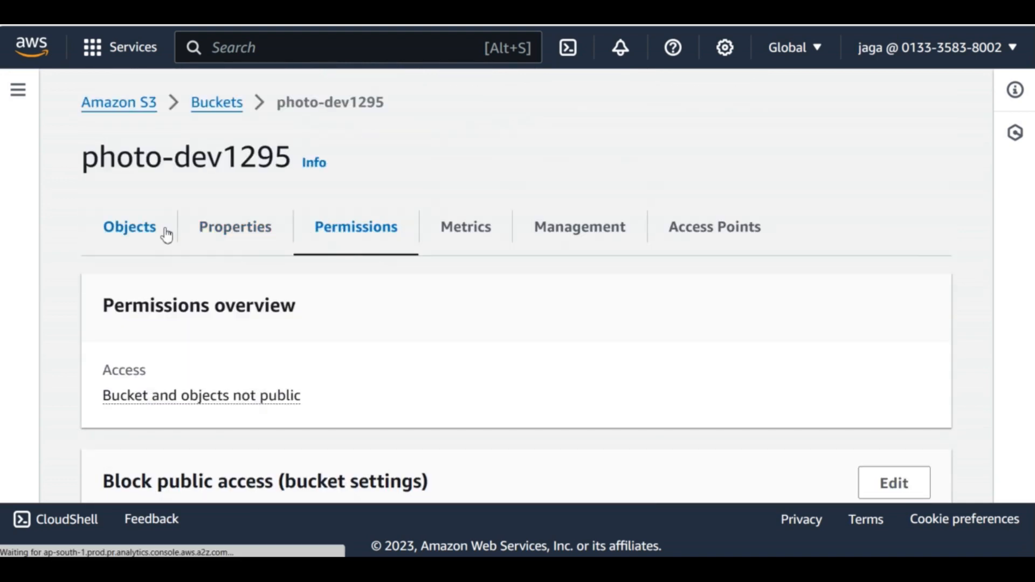
Go back to the bucket's objects list, open the uploaded JPG's details and show its permissions.
click(167, 236)
scroll(231, 312, down, 3)
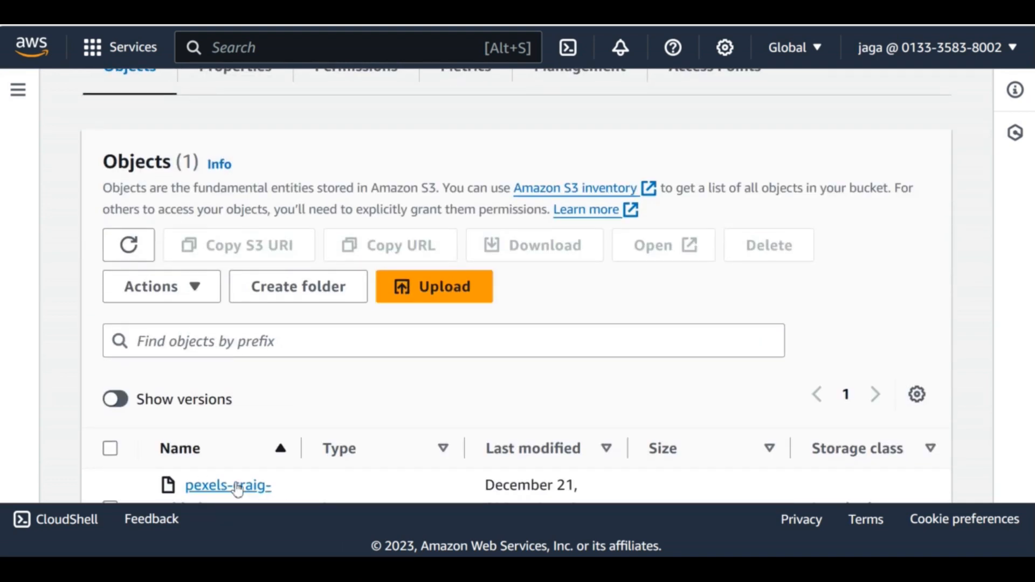
scroll(208, 156, up, 3)
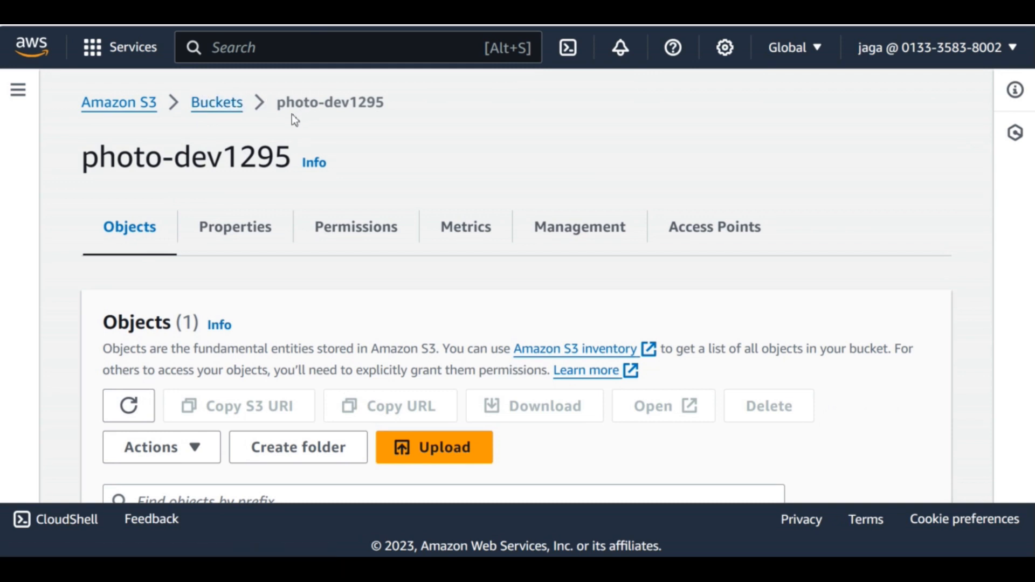
scroll(233, 166, down, 3)
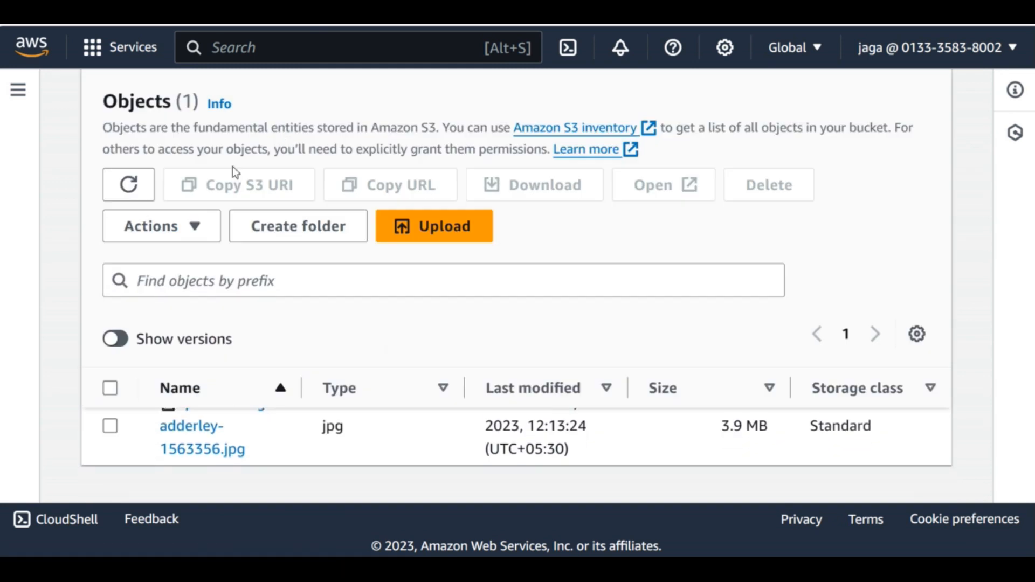
click(197, 429)
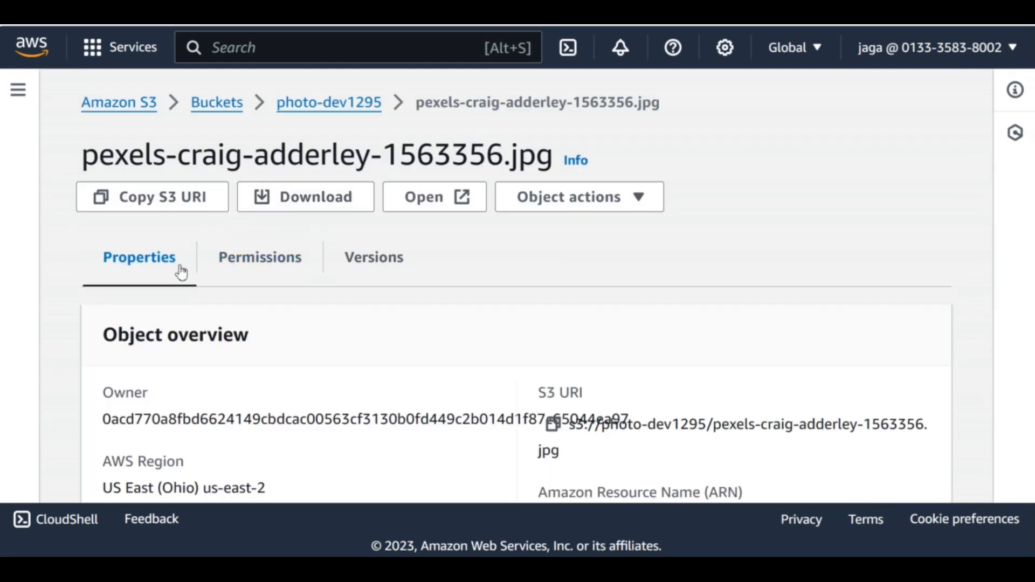
click(249, 260)
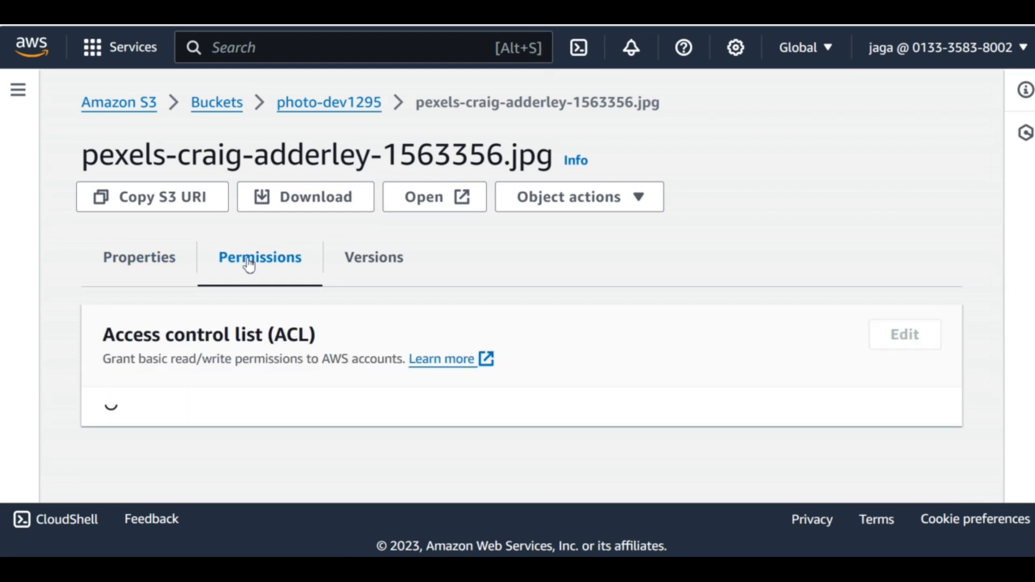
Examine the JPG's access control list, covering the Object Ownership notice and the access of the object owner, everyone and authenticated users.
scroll(249, 265, down, 4)
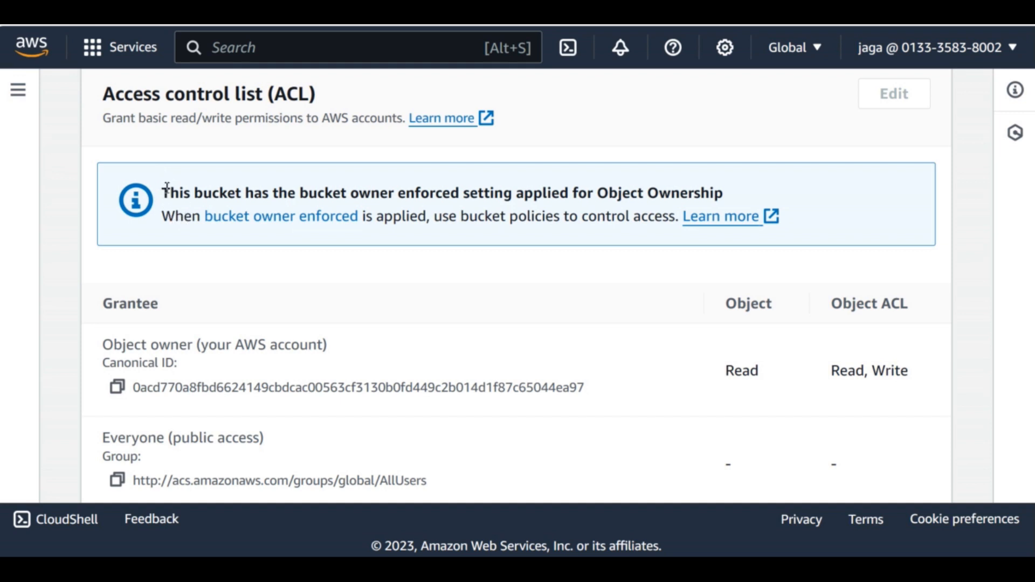
drag(162, 193, 731, 198)
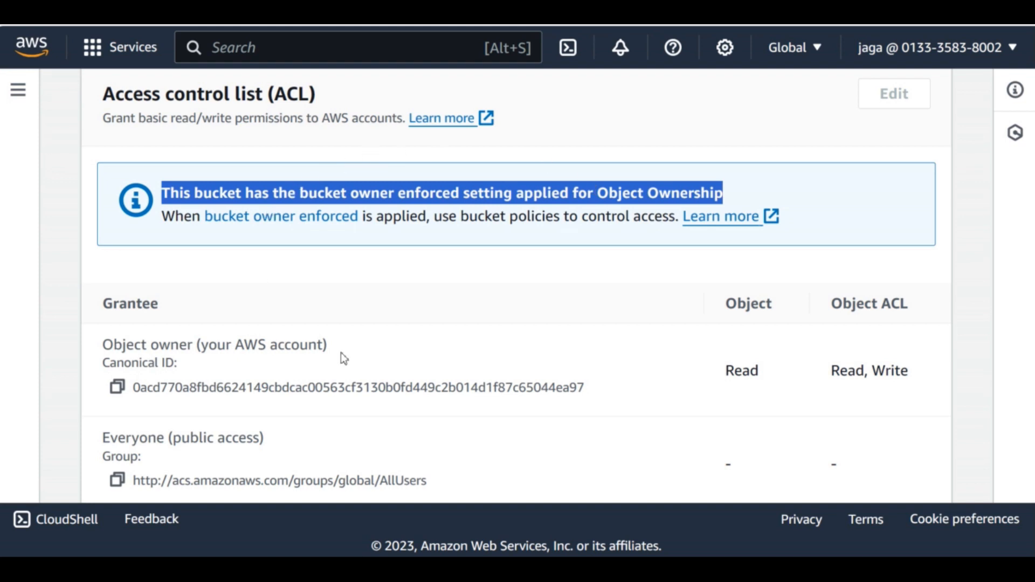
scroll(342, 358, down, 2)
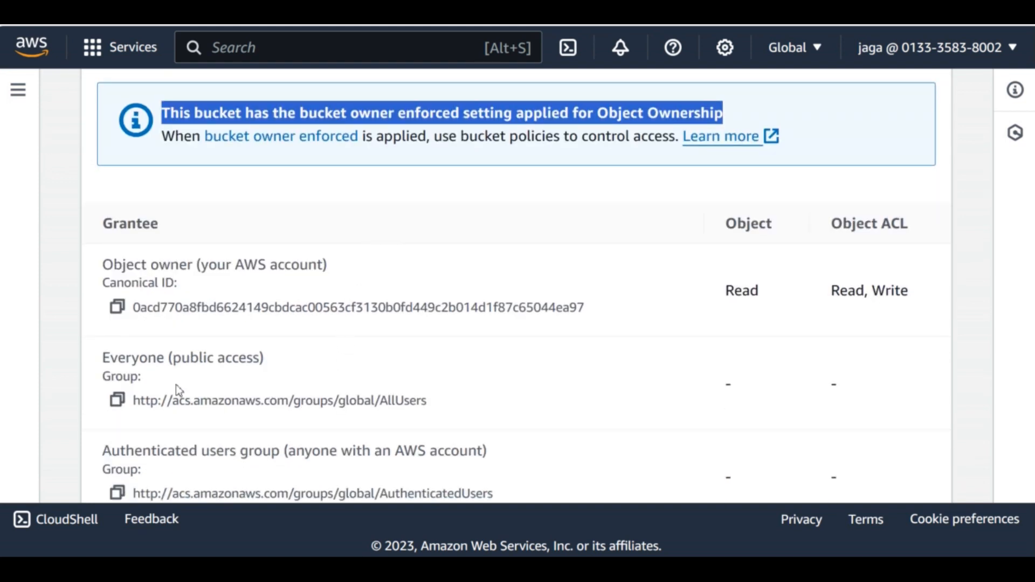
drag(104, 263, 336, 267)
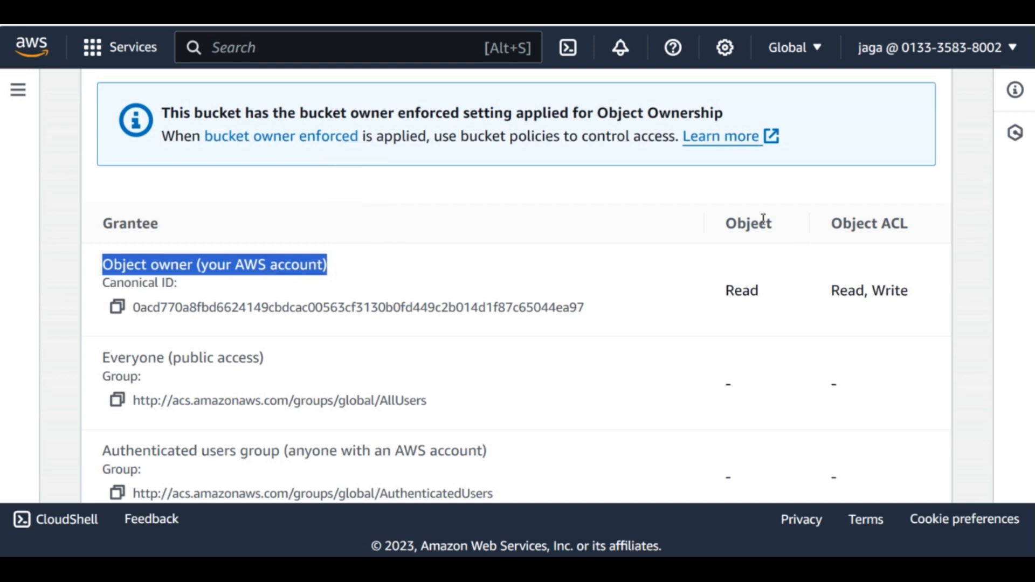
click(739, 285)
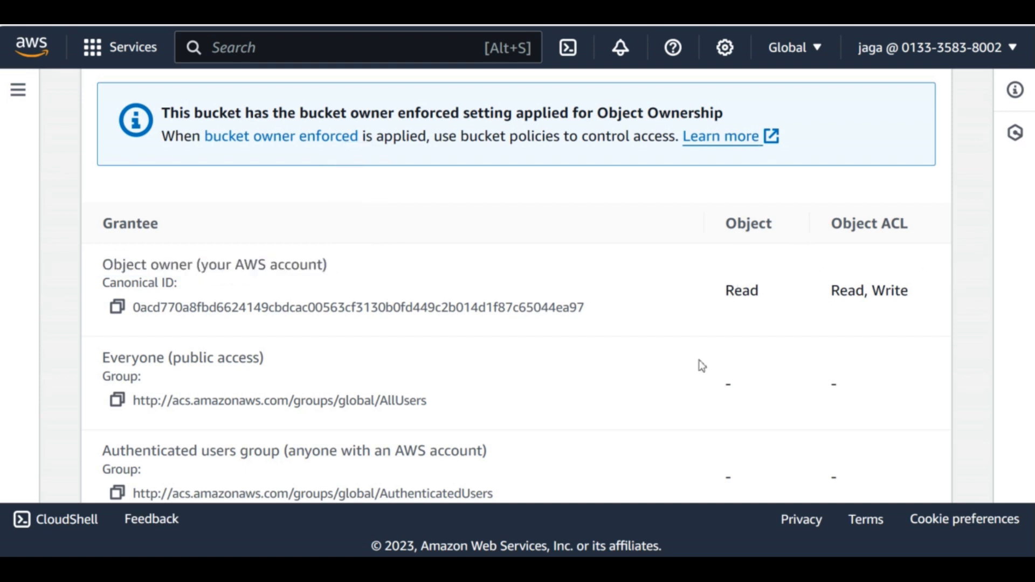
scroll(201, 361, down, 2)
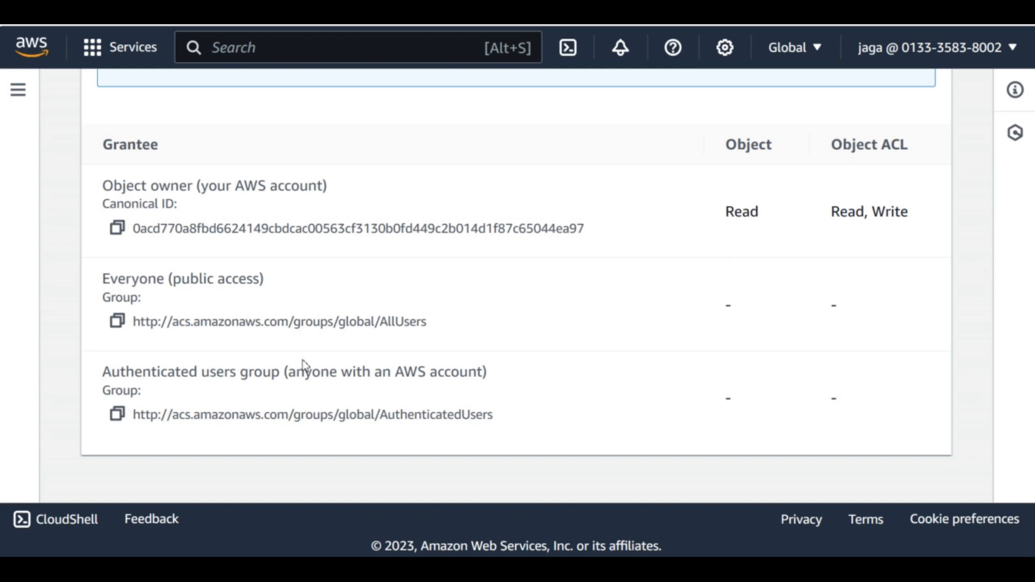
scroll(269, 321, up, 5)
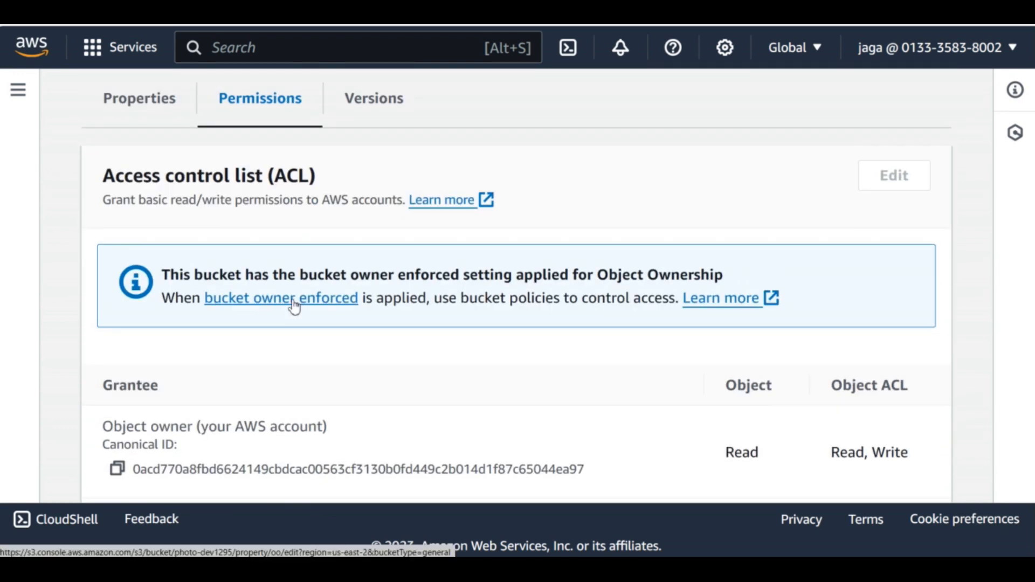
Edit the bucket's Object Ownership to ACLs enabled with Bucket owner preferred, acknowledge that ACLs will be restored, and save the changes.
click(294, 305)
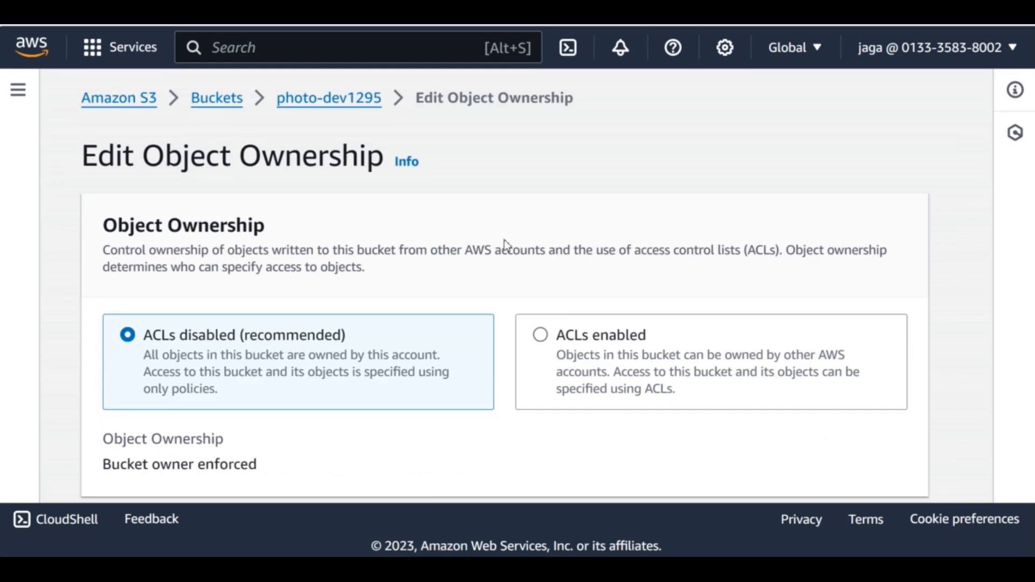
scroll(506, 243, down, 2)
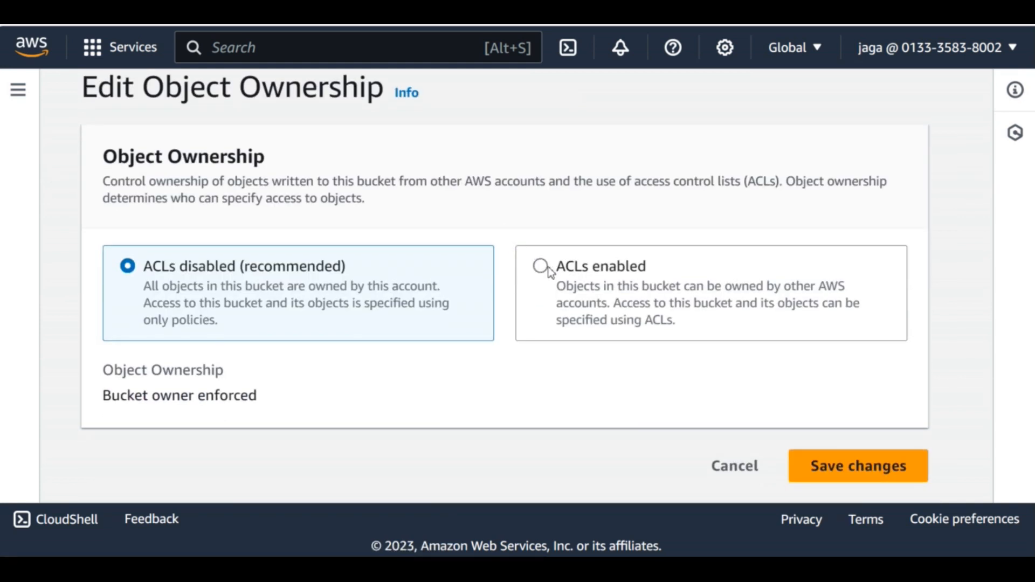
click(551, 272)
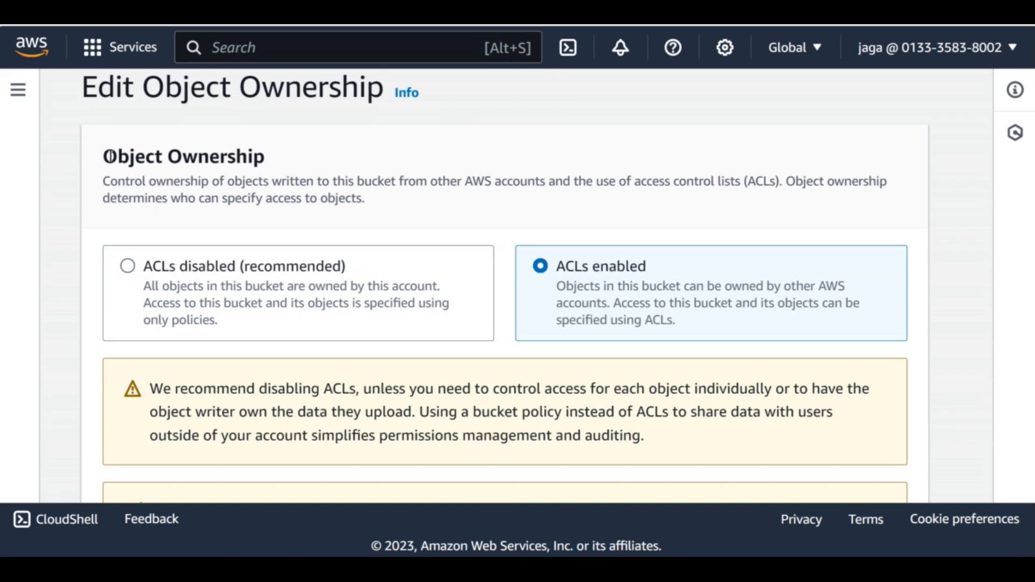
drag(104, 157, 268, 154)
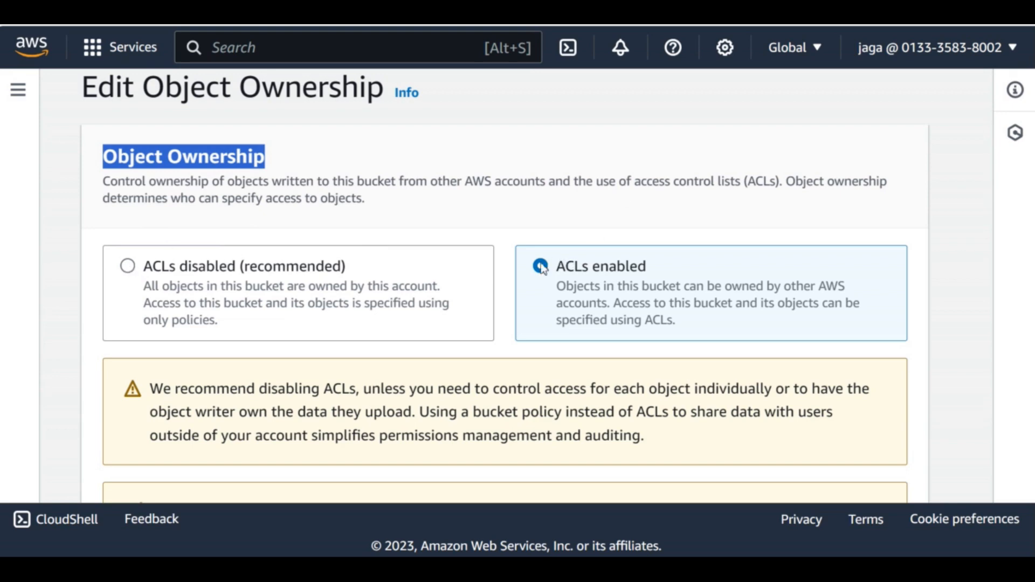
scroll(453, 223, down, 5)
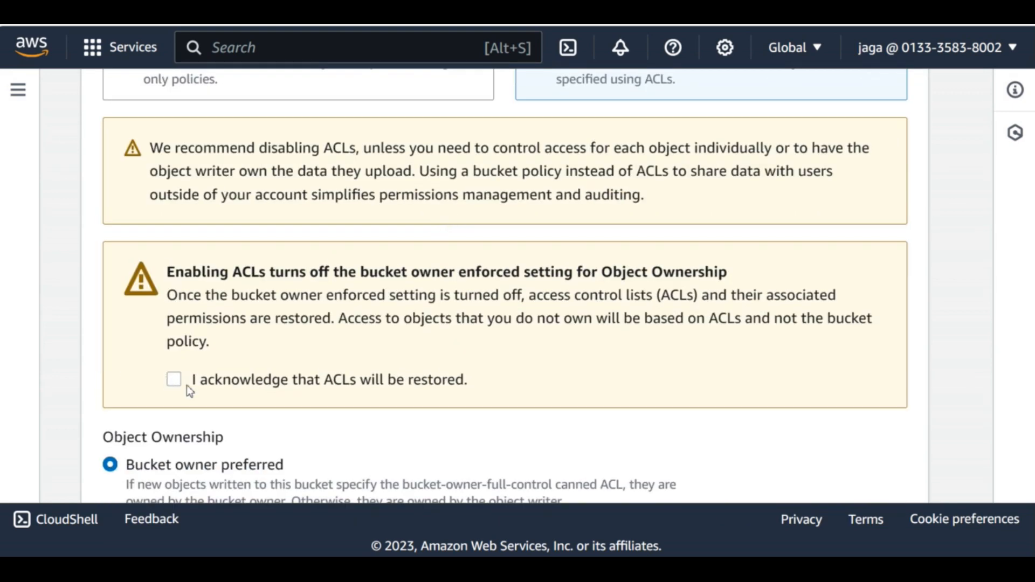
click(173, 380)
scroll(506, 282, down, 5)
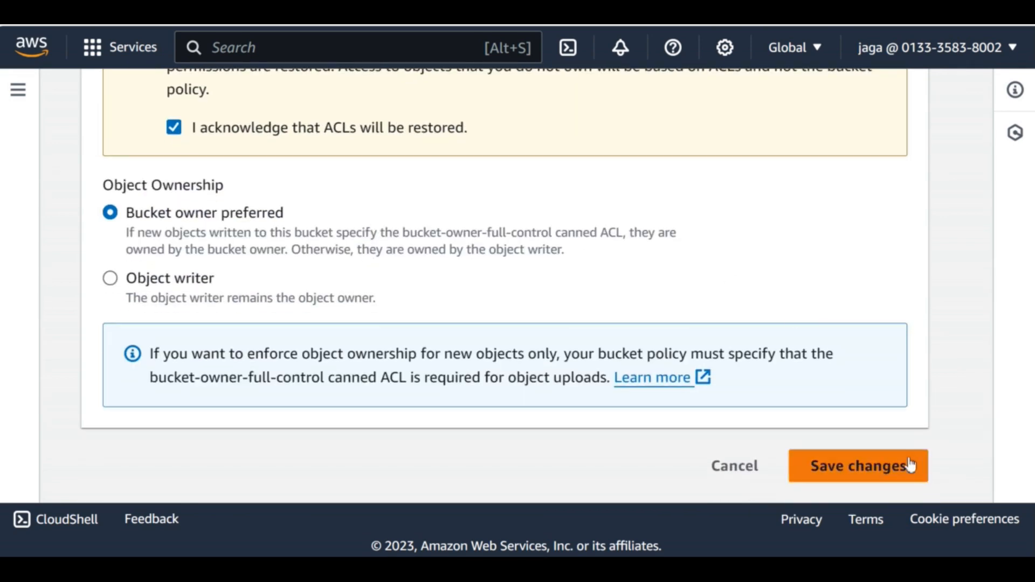
click(908, 464)
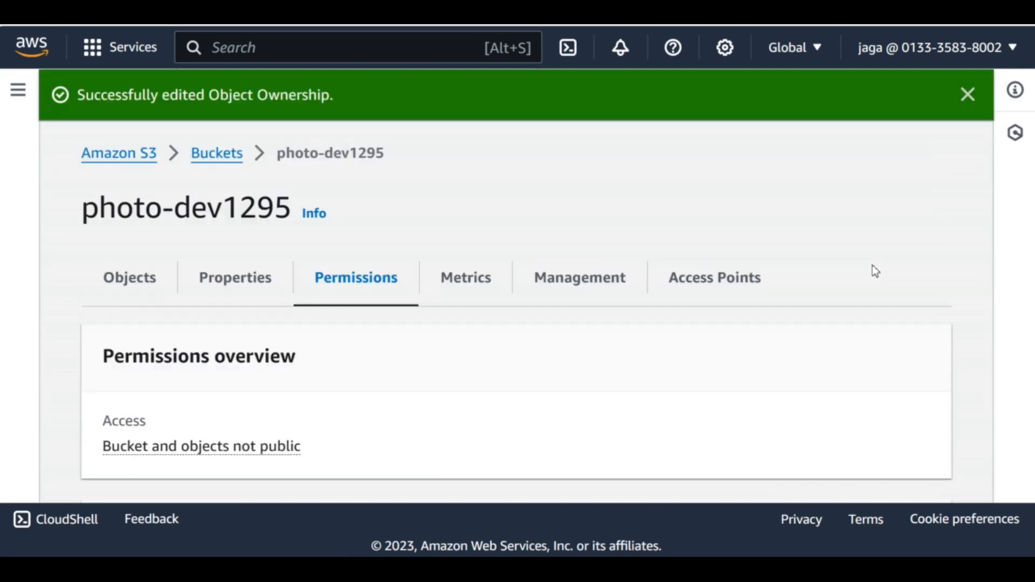
Review the bucket's permissions, covering the block public access settings, bucket policy, CORS configuration and access control list grantees.
scroll(500, 238, down, 5)
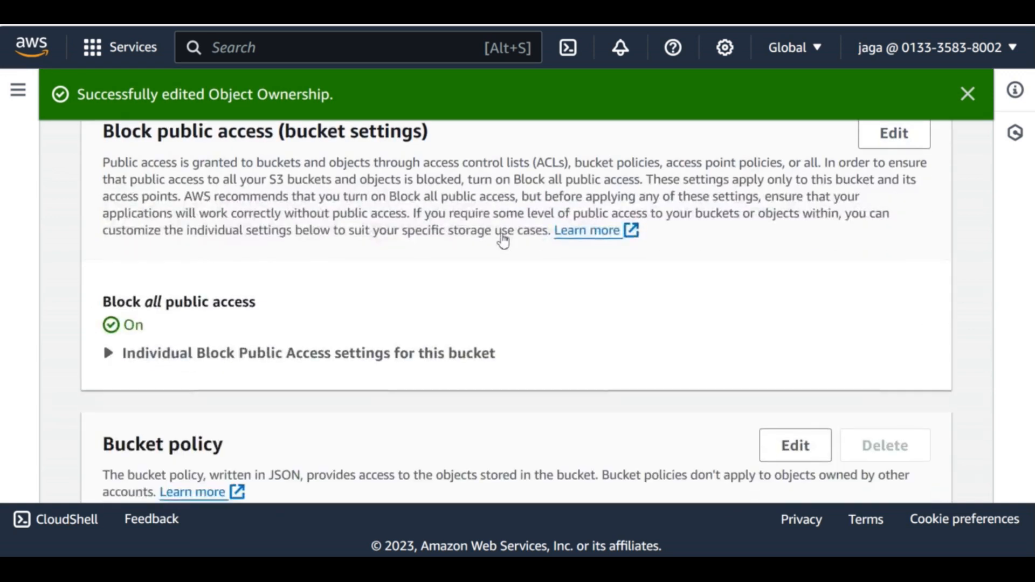
scroll(500, 238, up, 5)
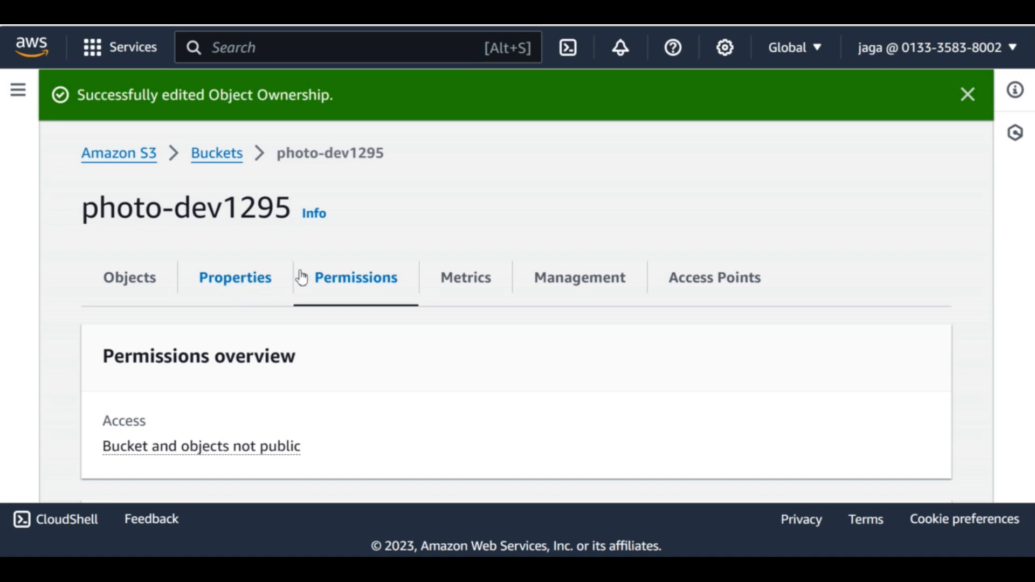
scroll(318, 278, down, 4)
scroll(326, 272, down, 12)
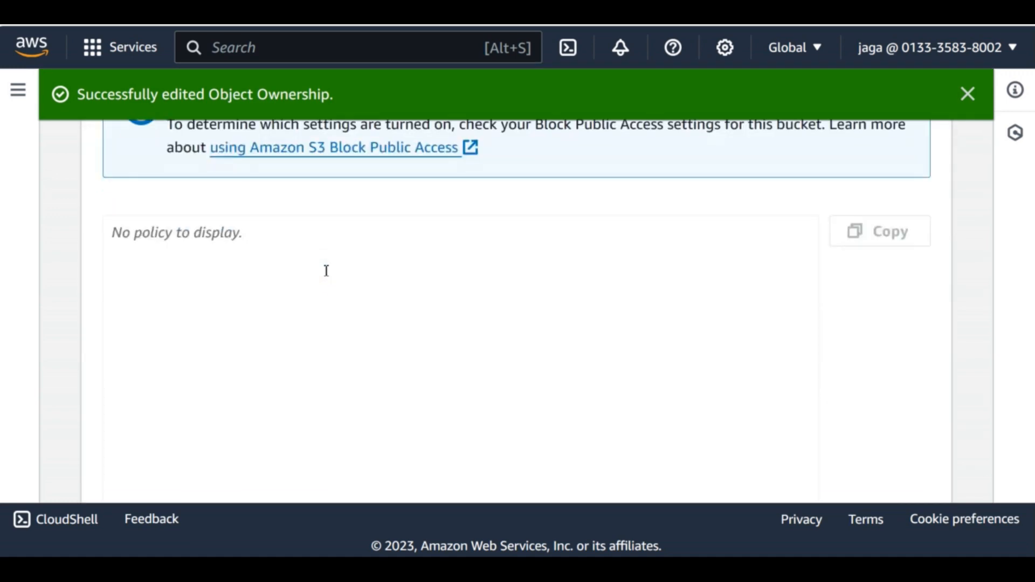
scroll(326, 271, down, 15)
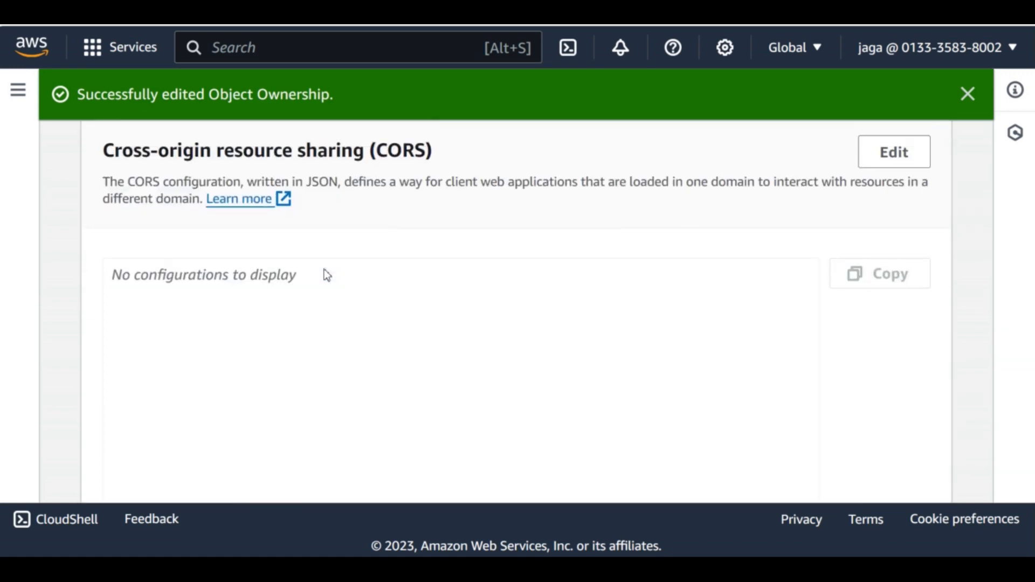
scroll(326, 270, up, 5)
scroll(326, 274, up, 3)
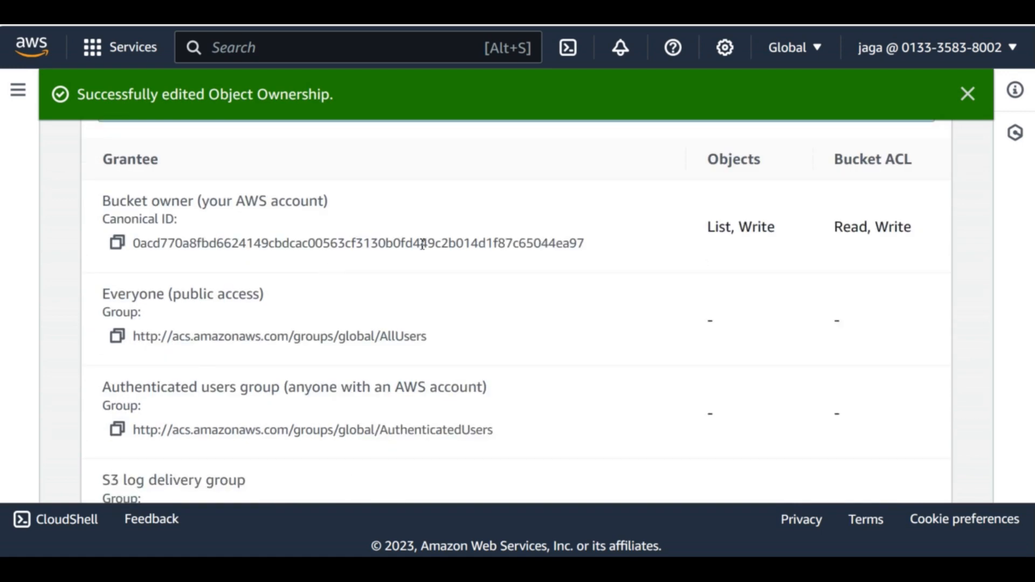
Return to the bucket's objects list and select the uploaded JPG.
scroll(232, 236, up, 1)
scroll(232, 239, up, 12)
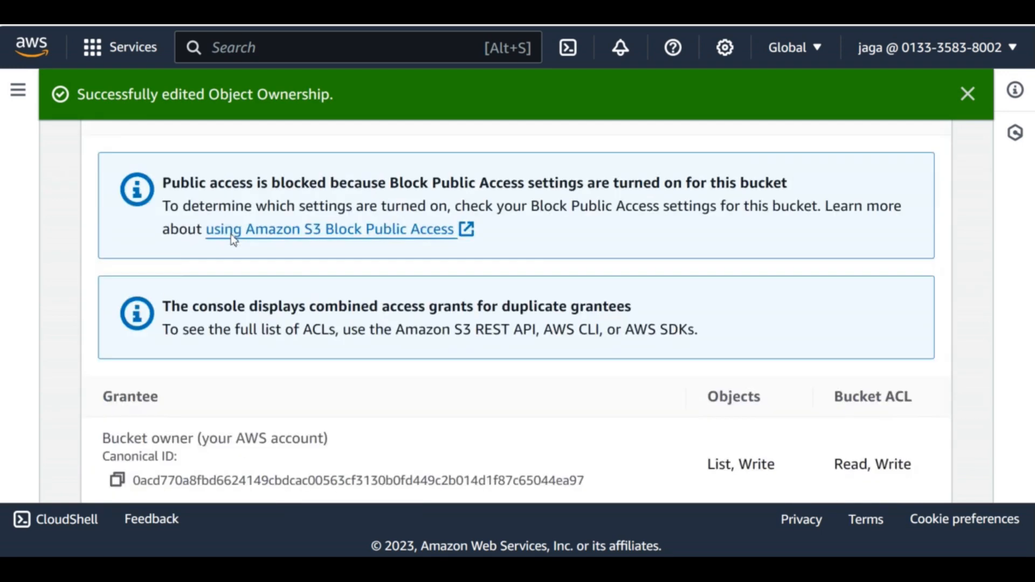
scroll(232, 238, up, 10)
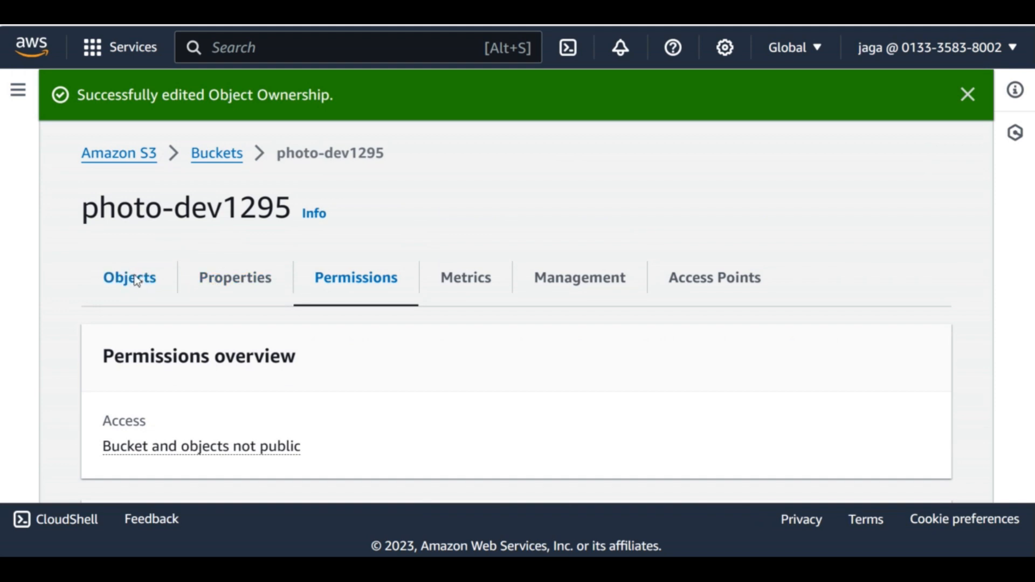
click(138, 282)
scroll(328, 249, down, 4)
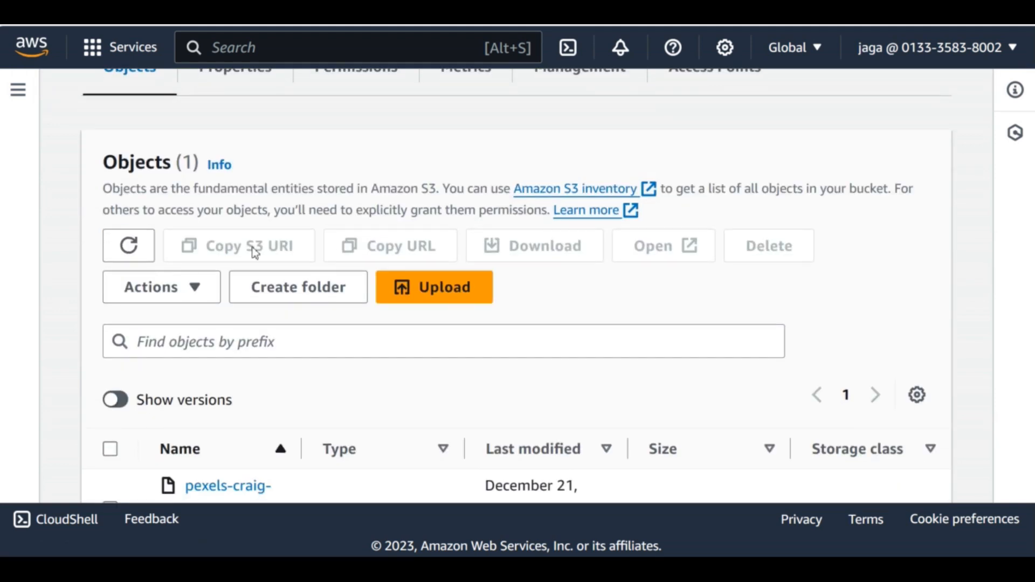
click(110, 427)
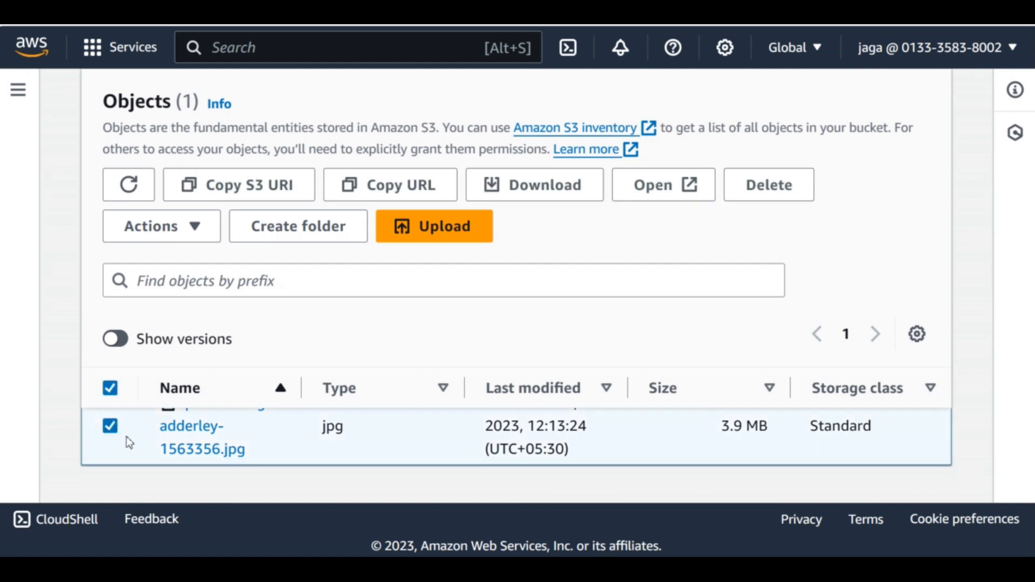
click(206, 230)
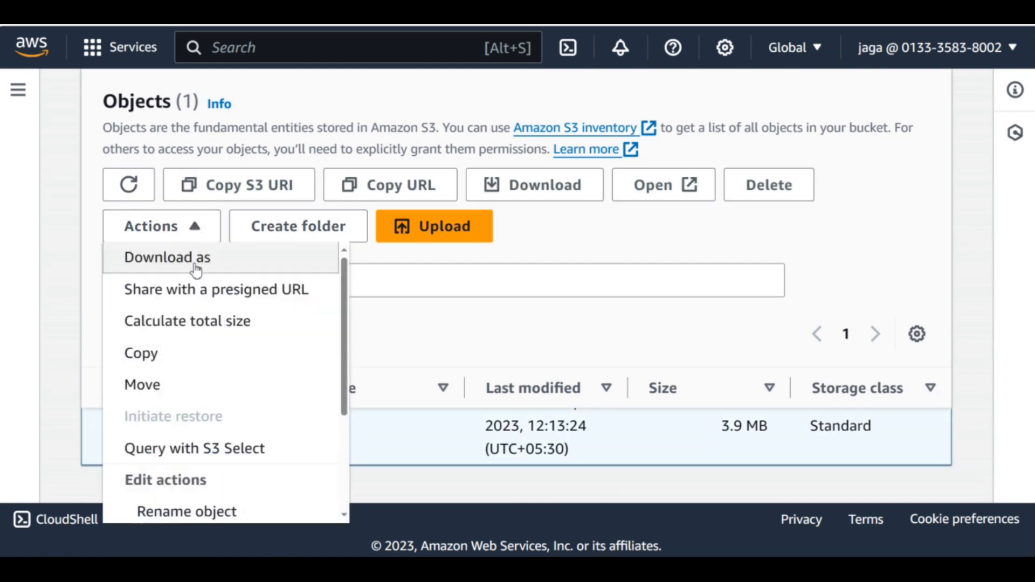
scroll(231, 347, down, 3)
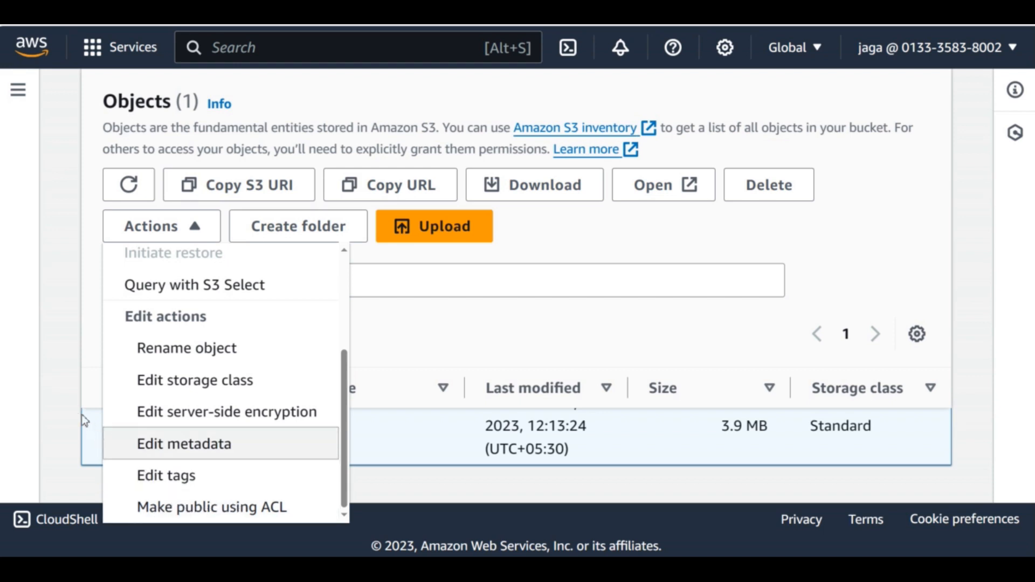
click(56, 397)
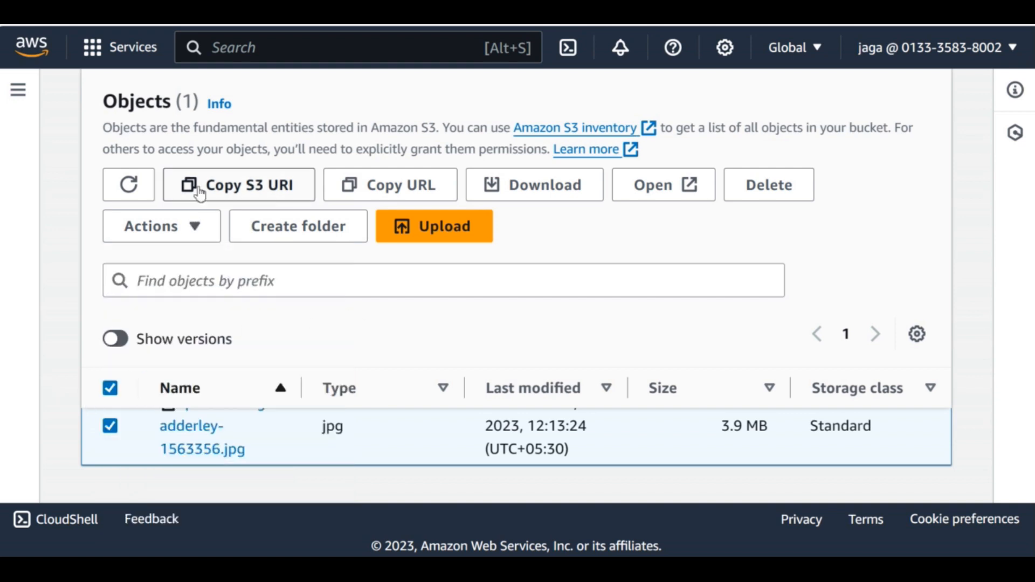
scroll(197, 189, up, 4)
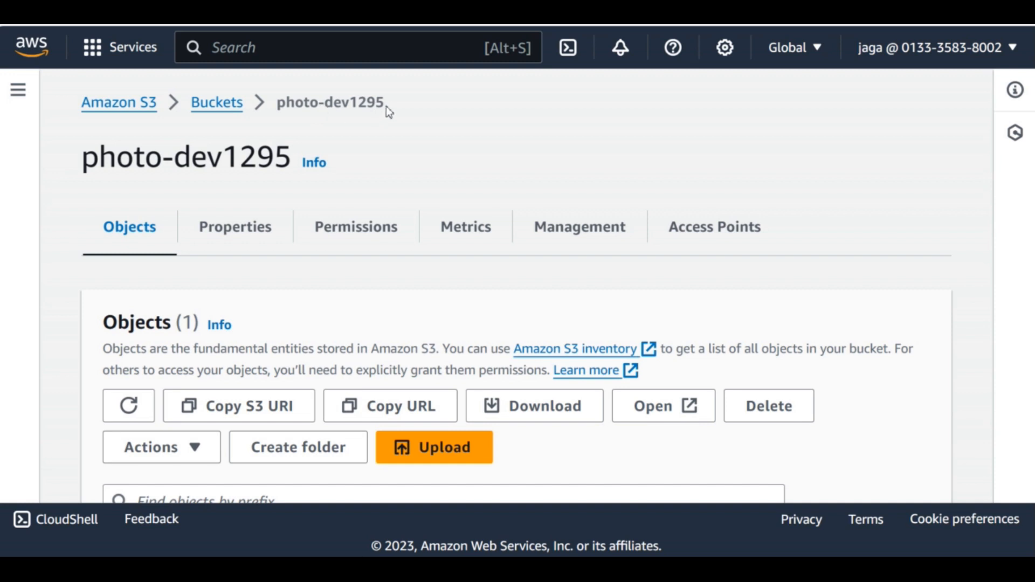
drag(279, 104, 386, 109)
scroll(116, 438, down, 4)
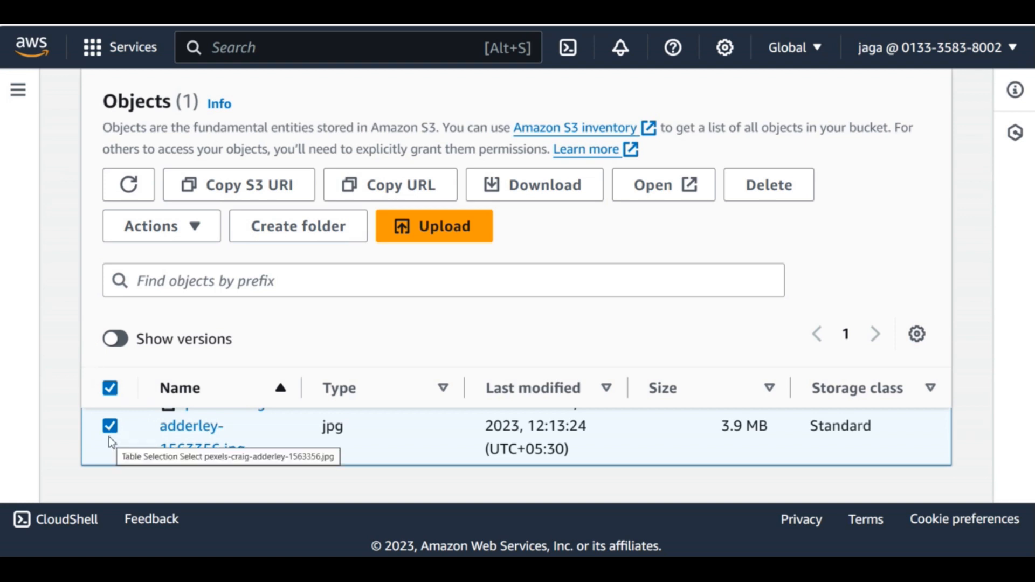
Try to make the selected JPG public using its ACL.
click(194, 227)
scroll(226, 363, down, 3)
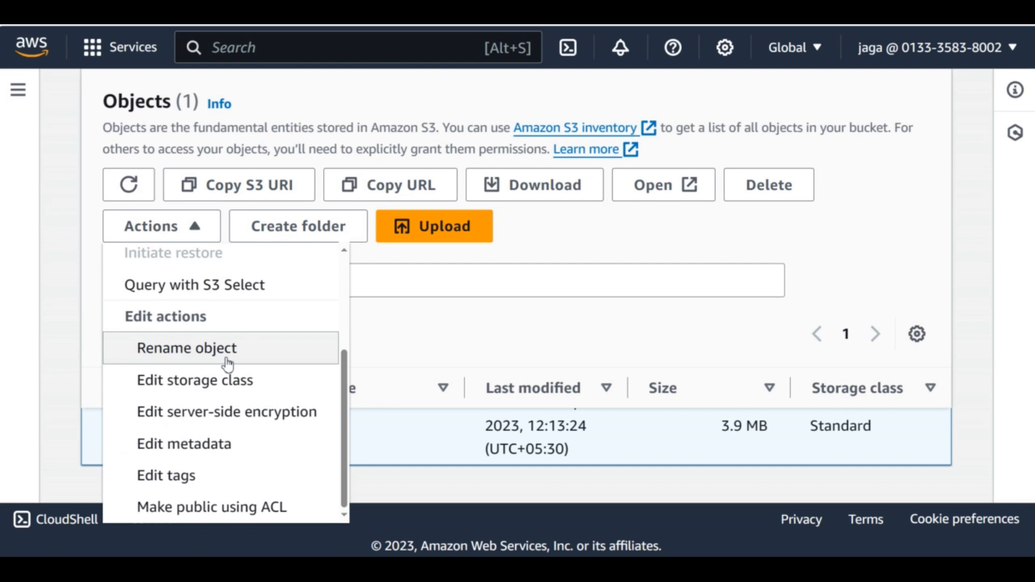
click(216, 509)
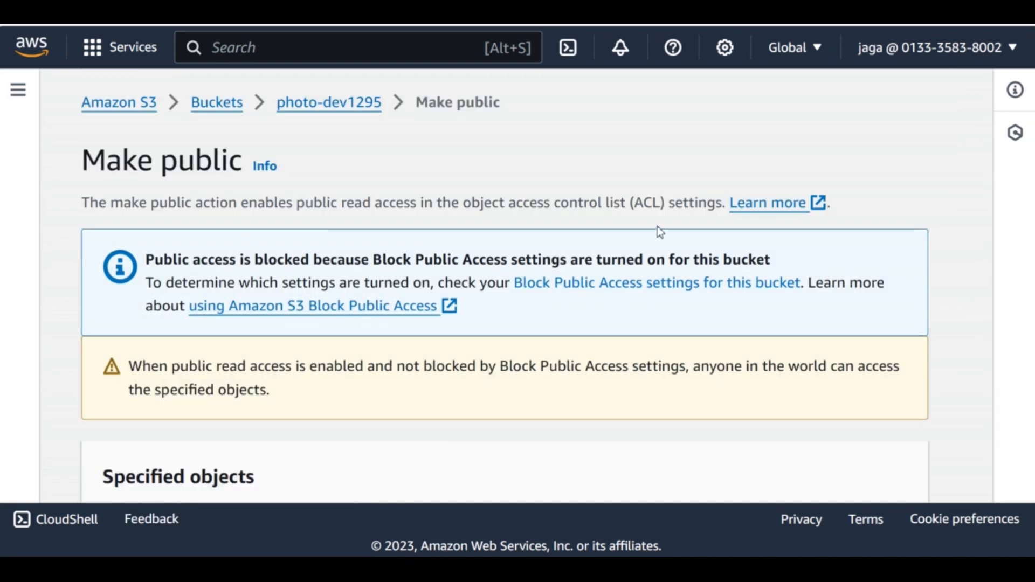
scroll(656, 231, down, 4)
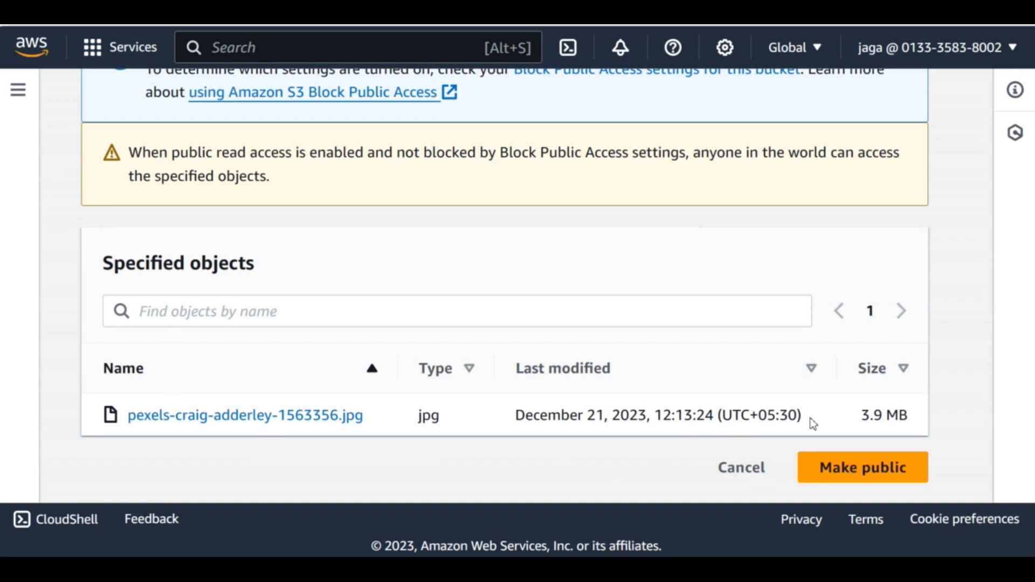
click(851, 473)
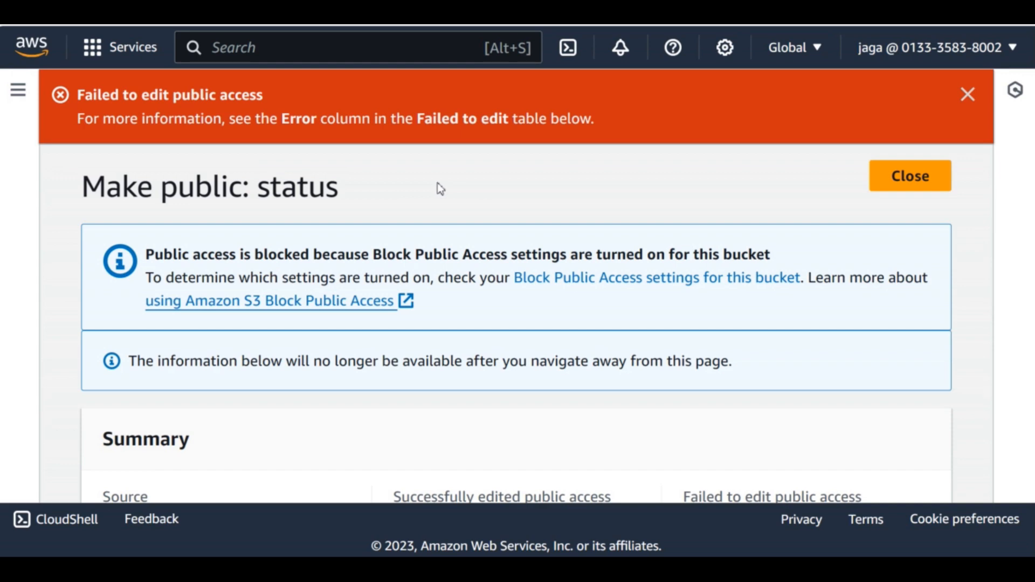
Examine the Make public status page, covering its summary and the per-object results, and close it to return to the objects list.
scroll(441, 188, down, 5)
scroll(440, 183, down, 2)
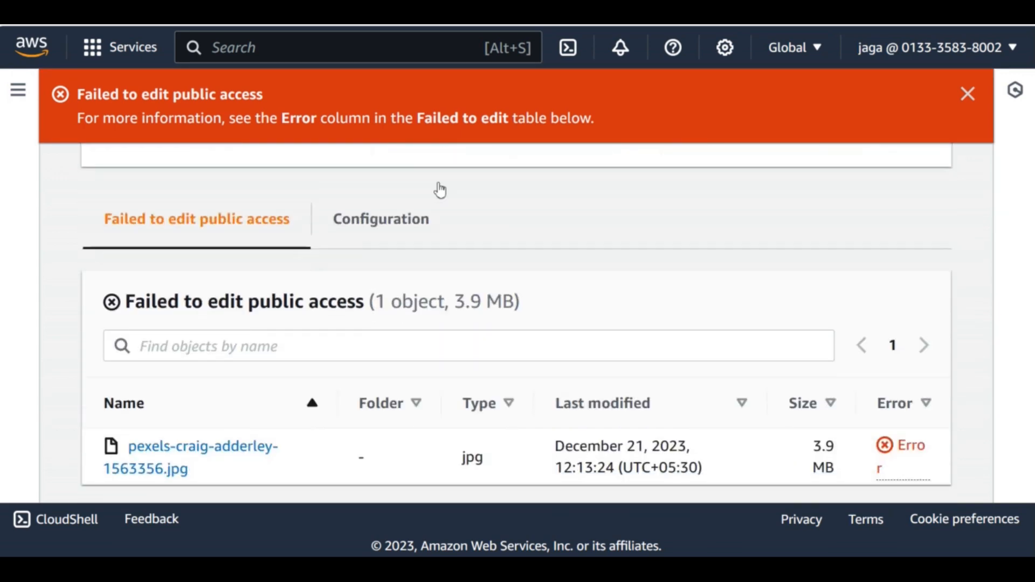
scroll(441, 190, up, 7)
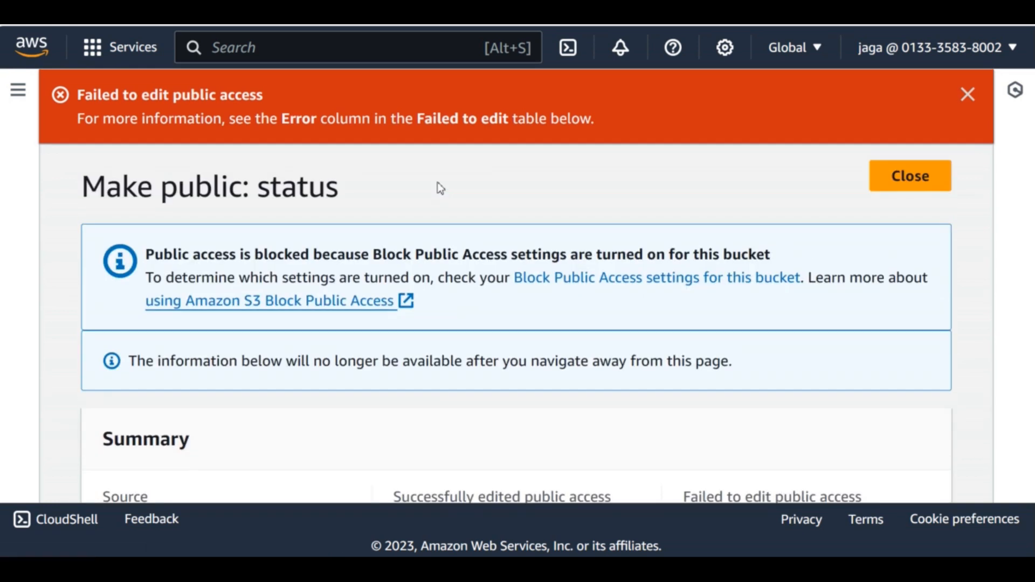
click(969, 103)
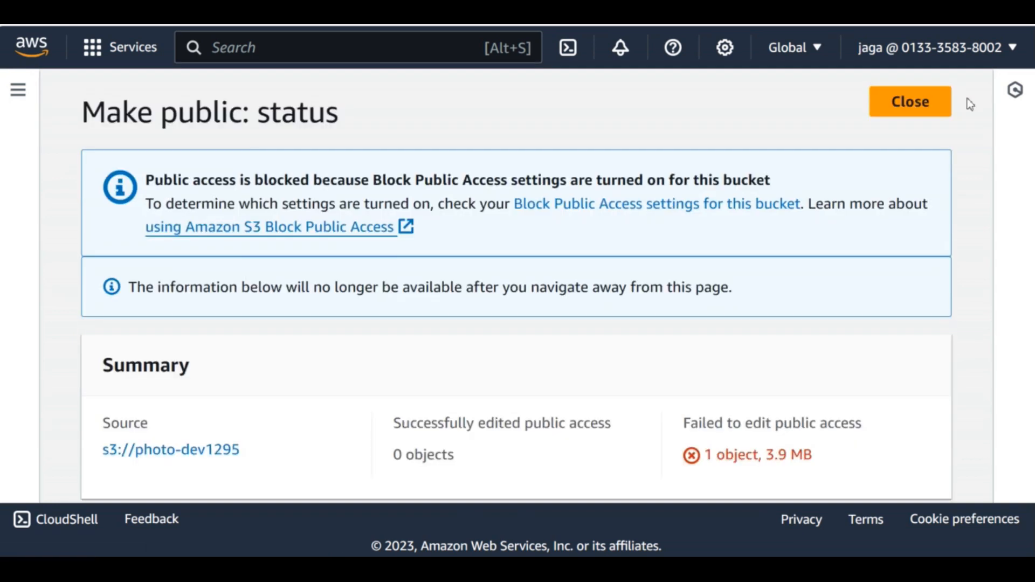
click(934, 108)
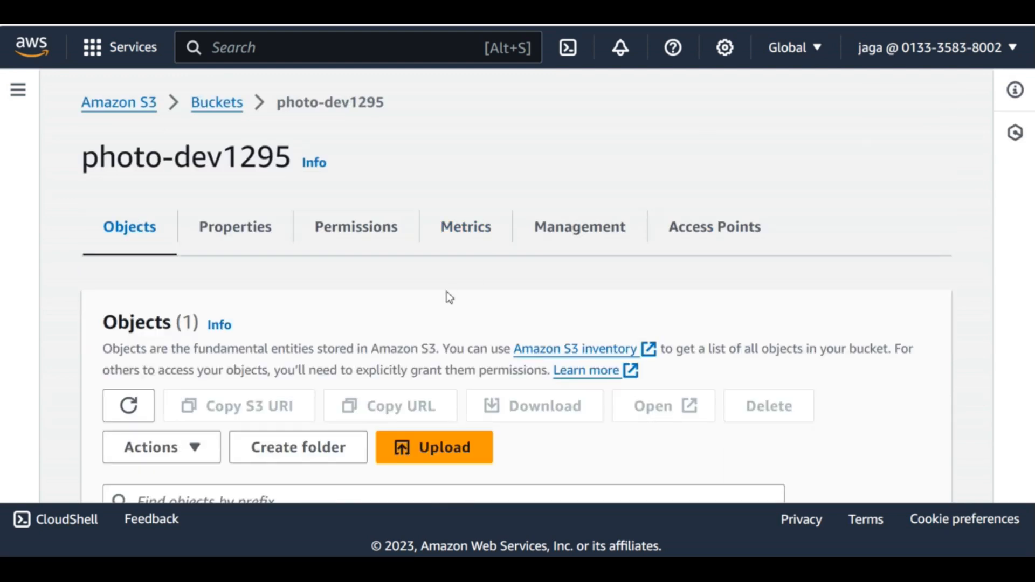
Show the bucket's permissions, expand the individual Block Public Access settings and open the Block public access settings for editing.
scroll(377, 257, down, 5)
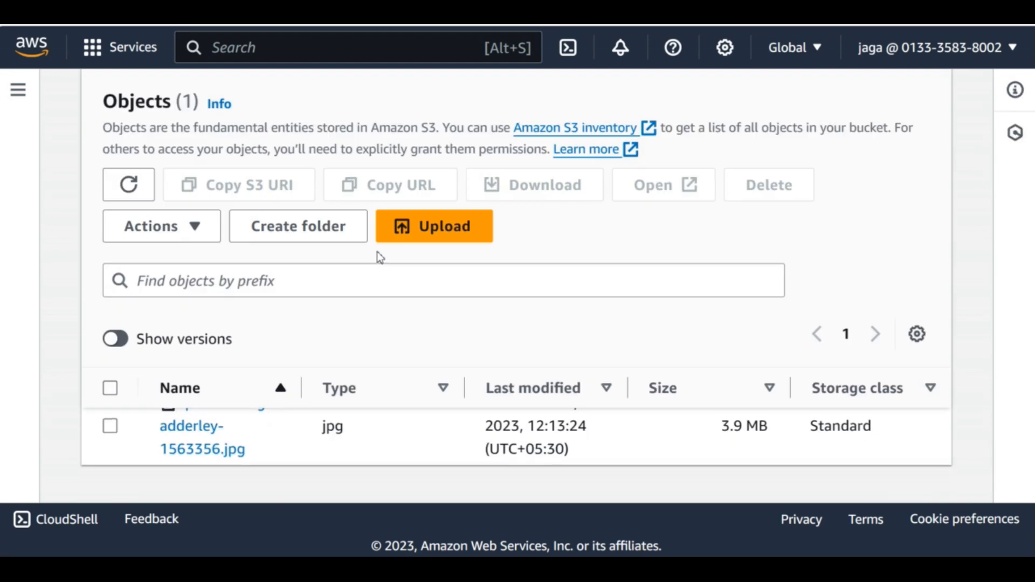
scroll(319, 231, up, 5)
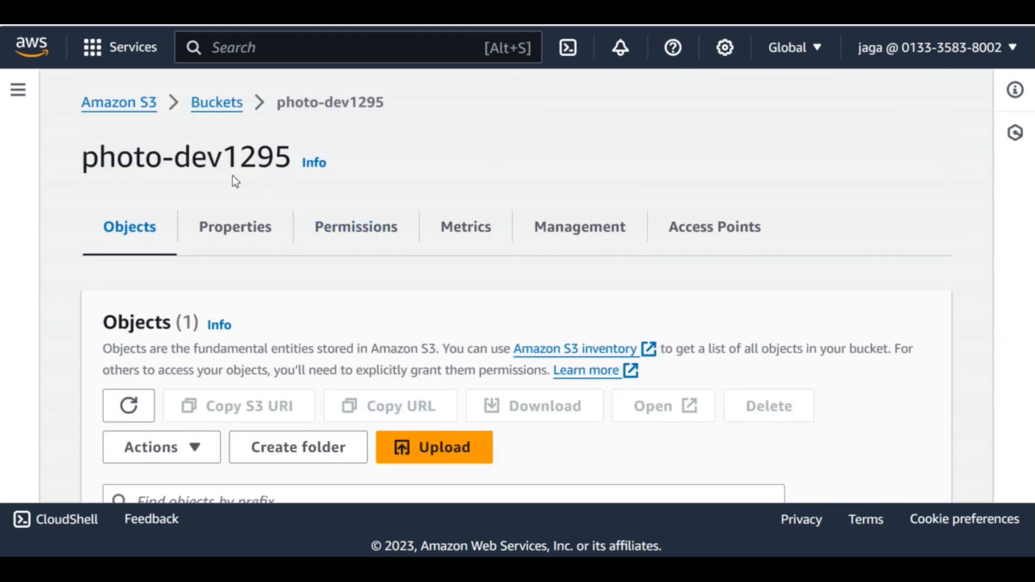
click(372, 245)
scroll(372, 241, down, 6)
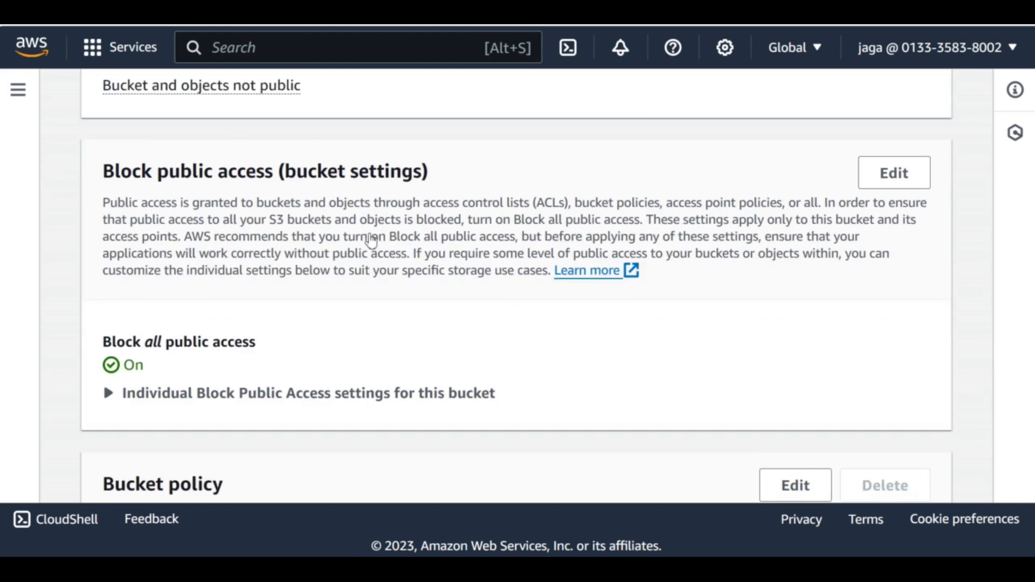
click(111, 384)
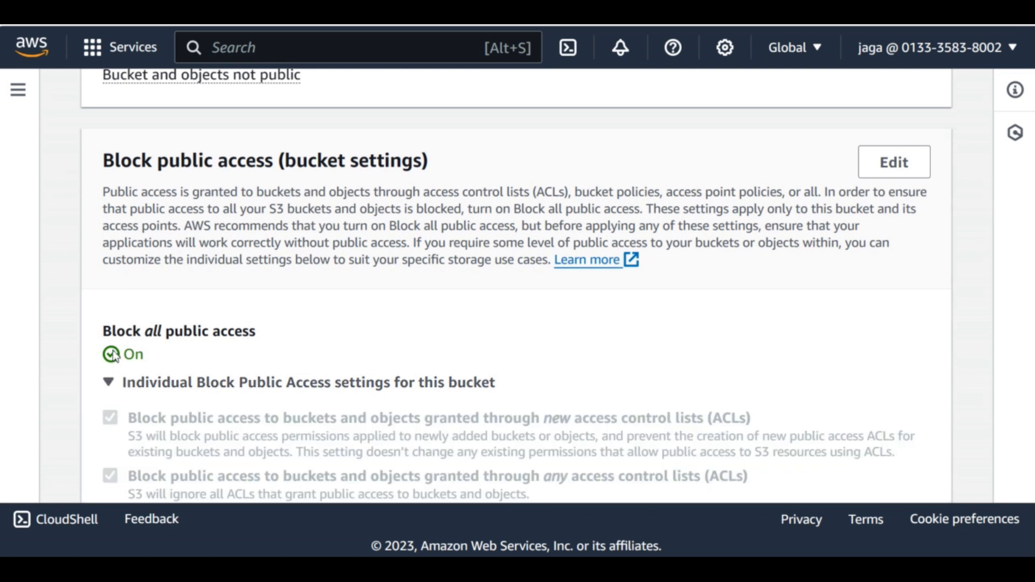
click(909, 162)
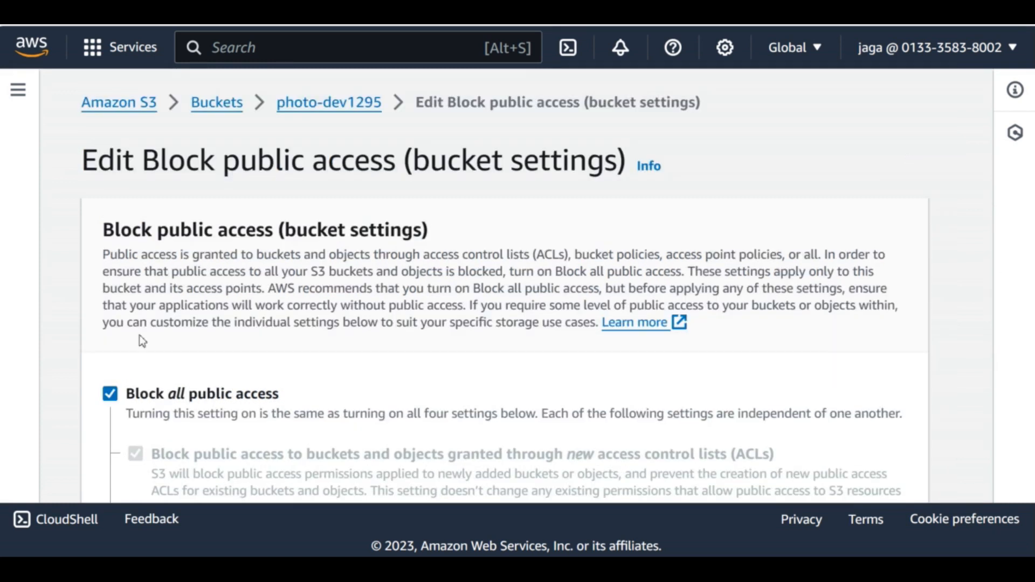
Turn off Block all public access for the bucket, leaving all four individual block settings unselected.
click(110, 394)
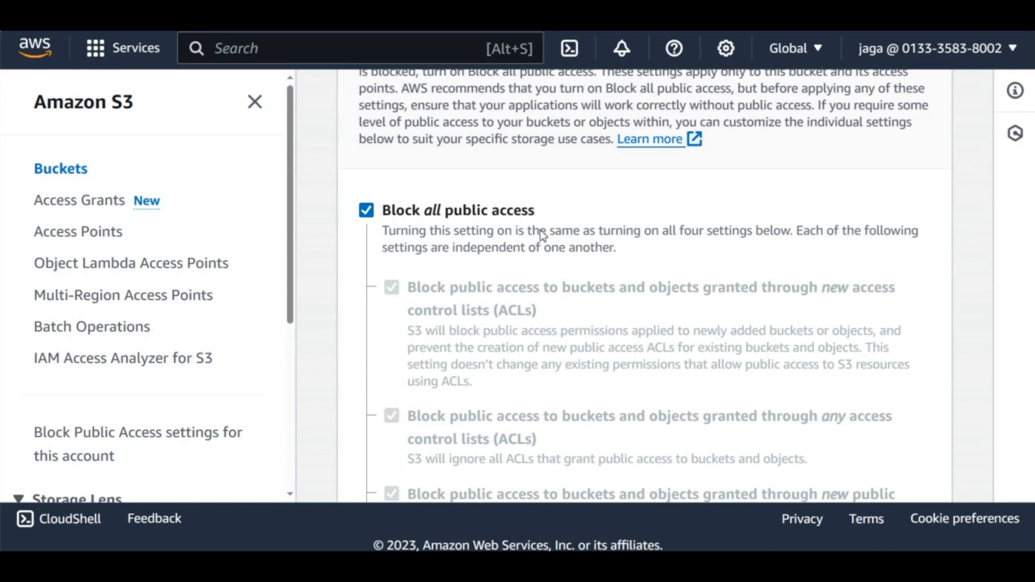
scroll(542, 234, up, 5)
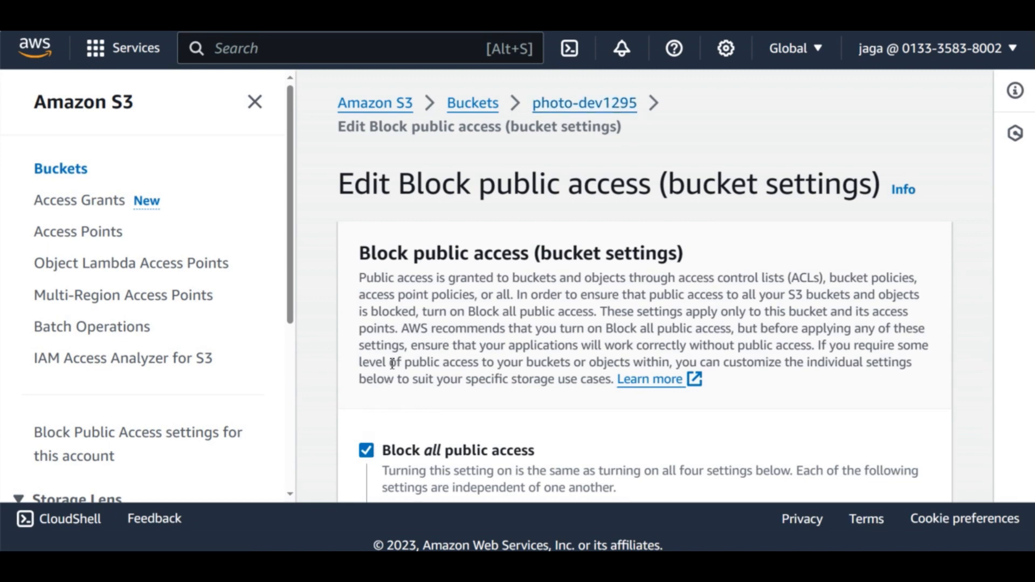
scroll(398, 346, down, 1)
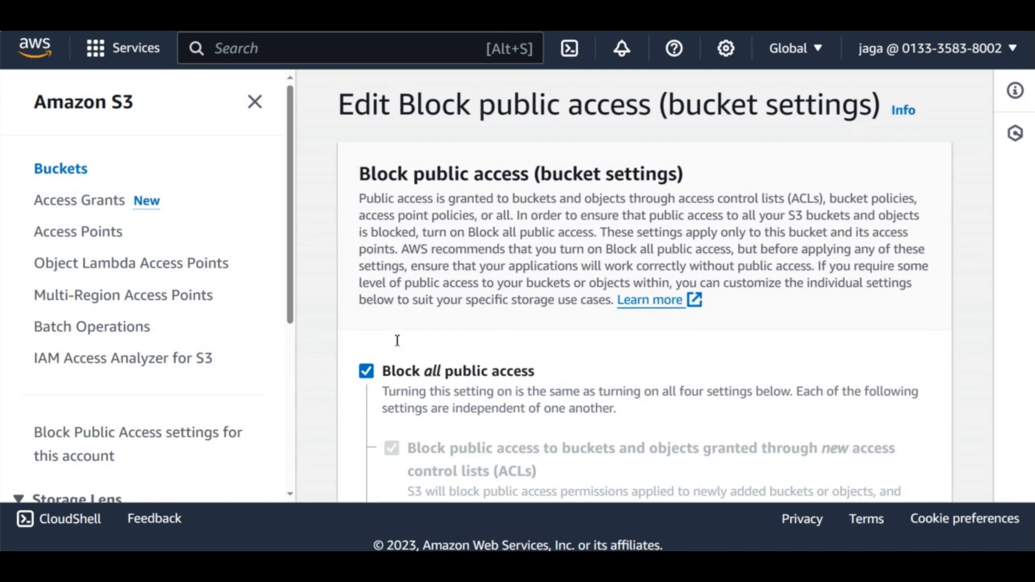
click(366, 370)
scroll(419, 324, down, 1)
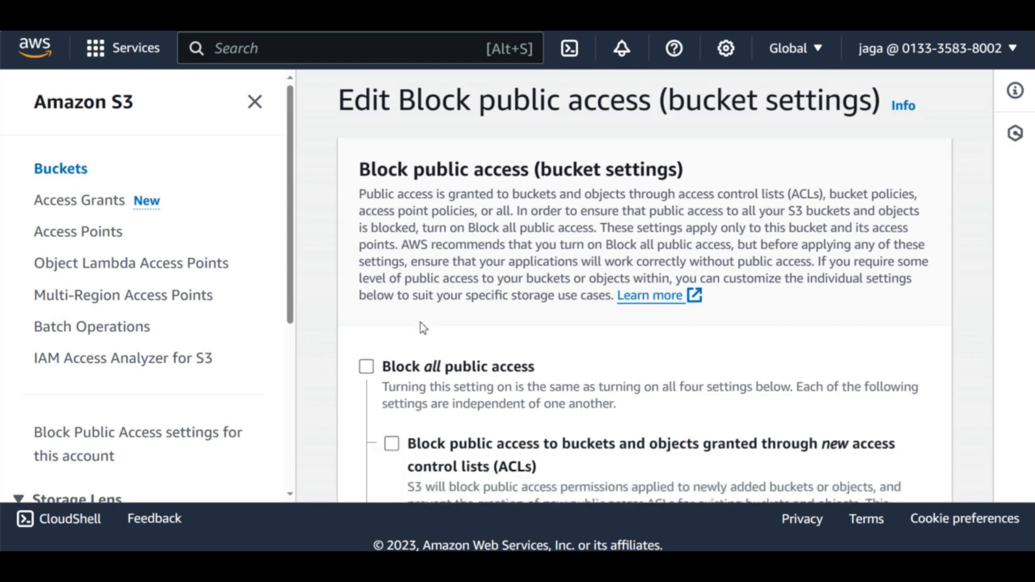
scroll(424, 329, down, 1)
scroll(548, 294, down, 4)
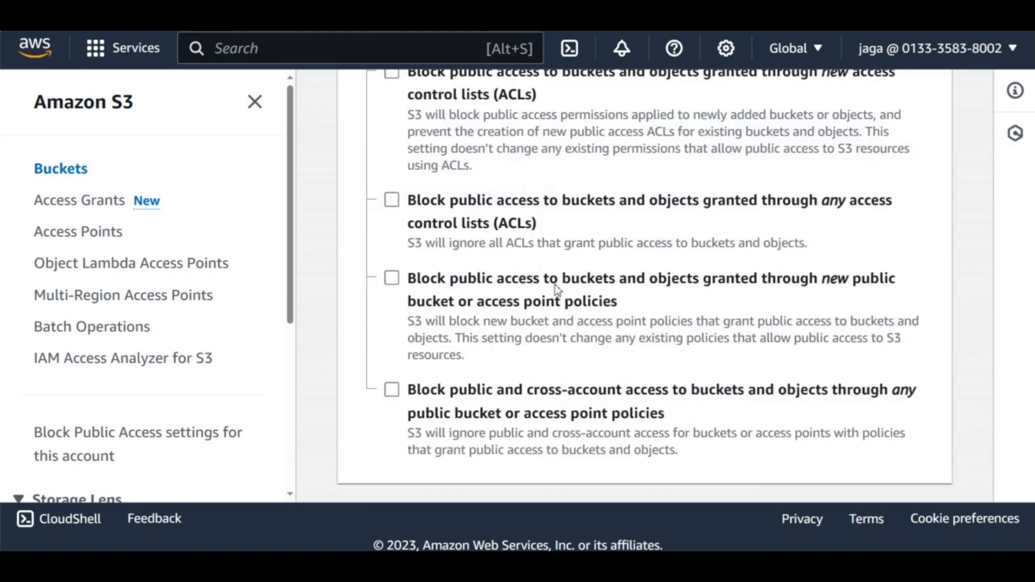
scroll(557, 290, down, 1)
Save the Block public access changes, entering "confirm" to approve them.
click(942, 474)
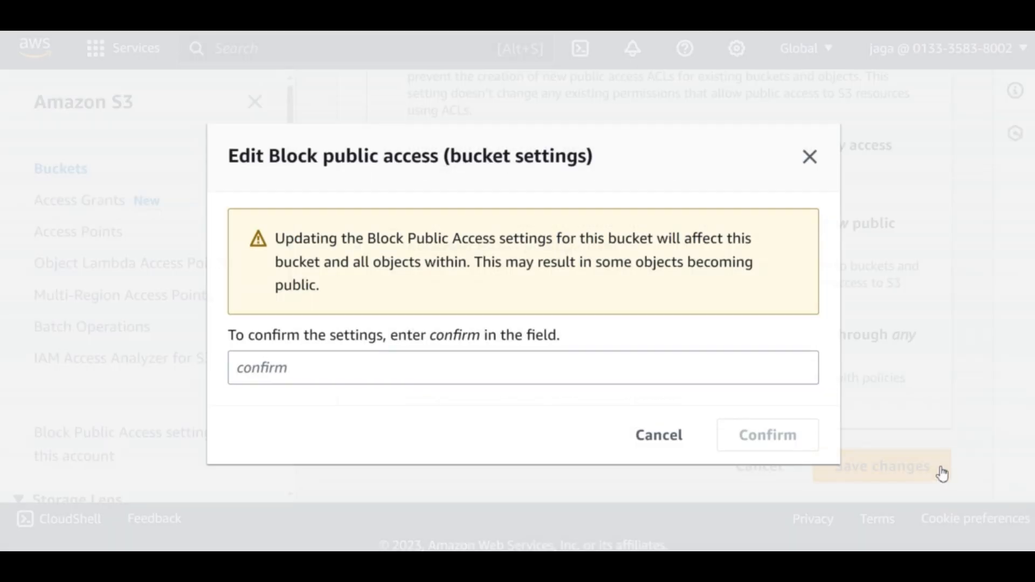
click(374, 374)
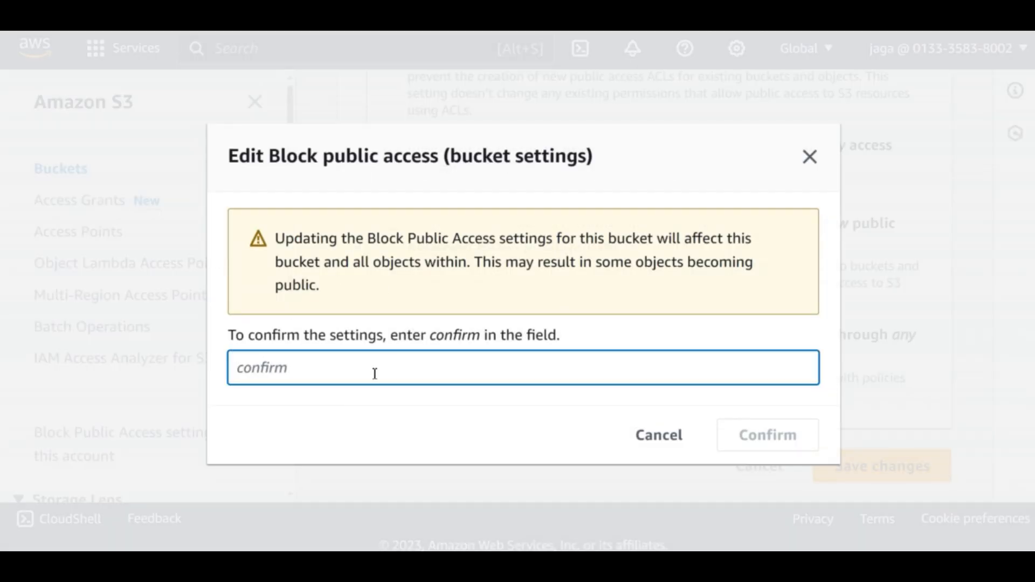
text(confirm)
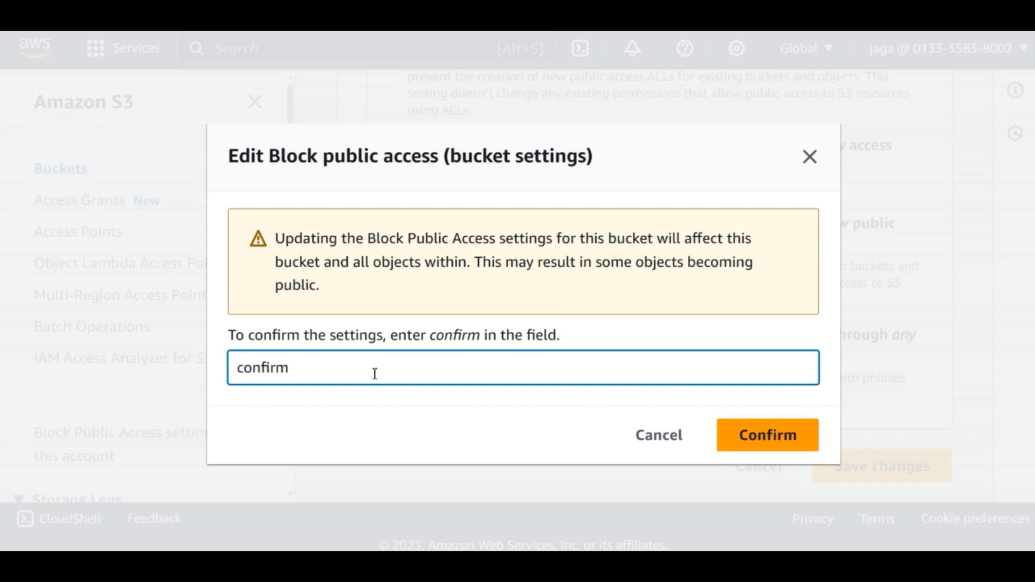
click(768, 444)
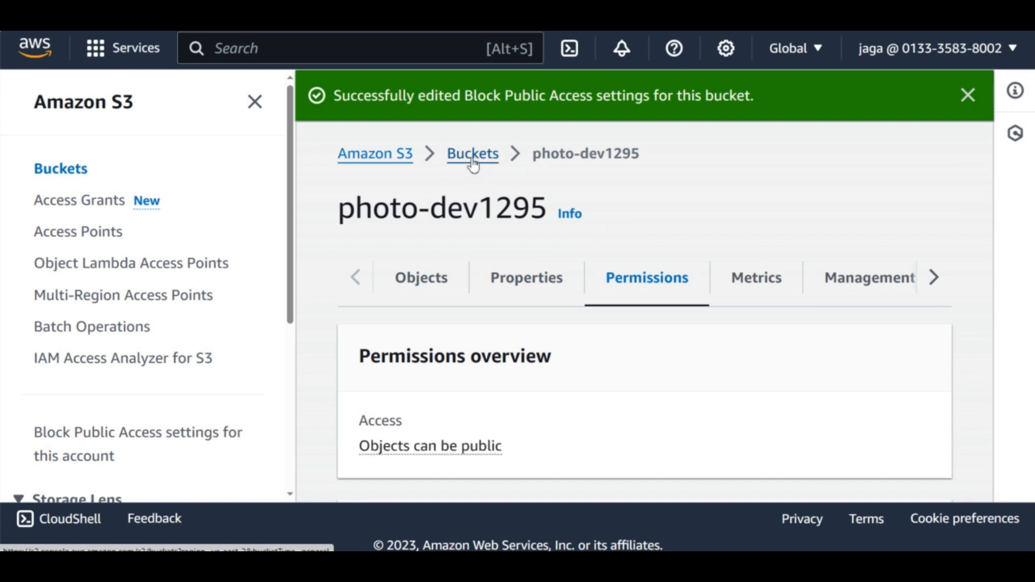
Go to the general purpose buckets list and check the access status of photo-dev1295.
click(473, 160)
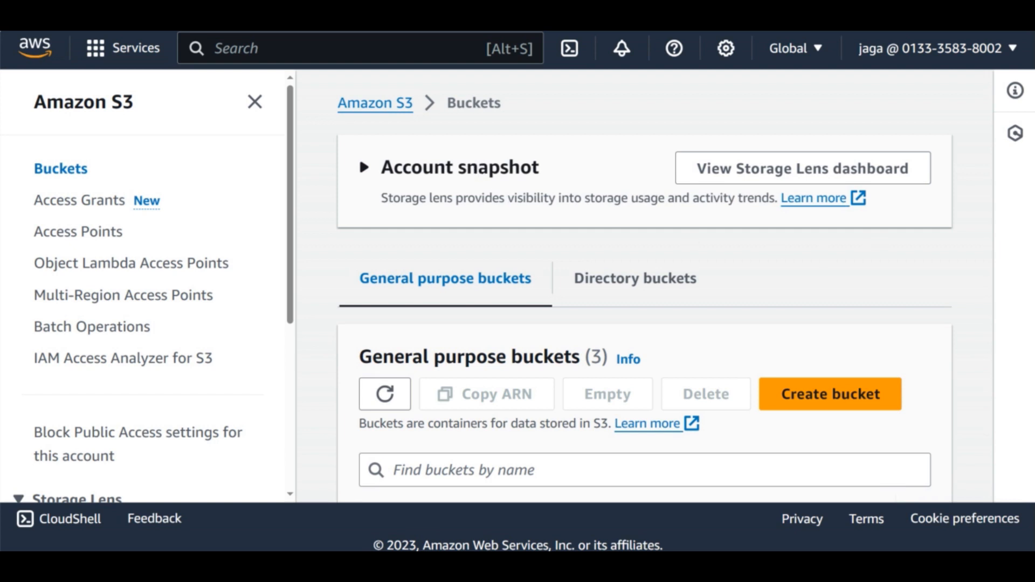
scroll(646, 276, down, 3)
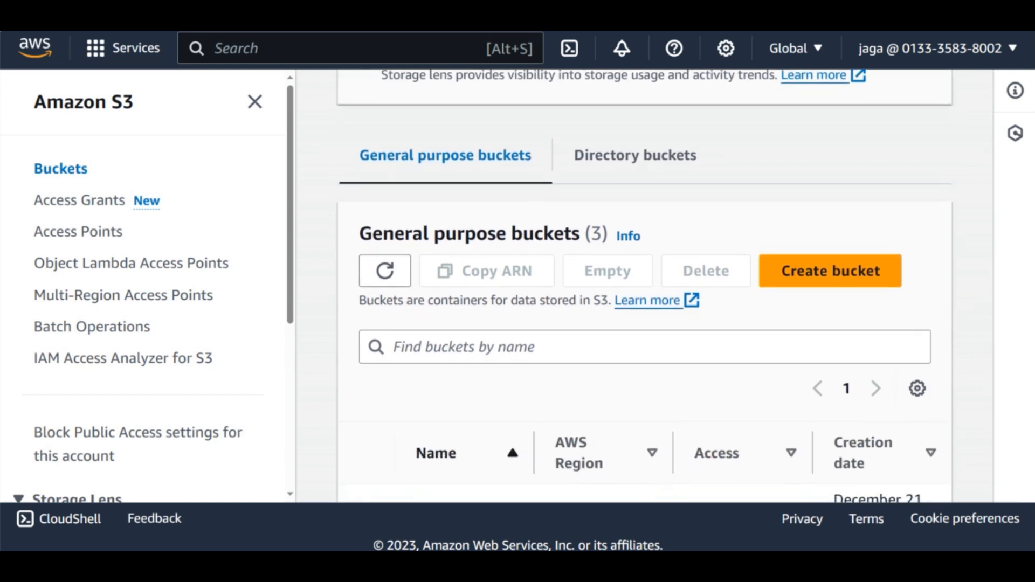
scroll(645, 277, down, 2)
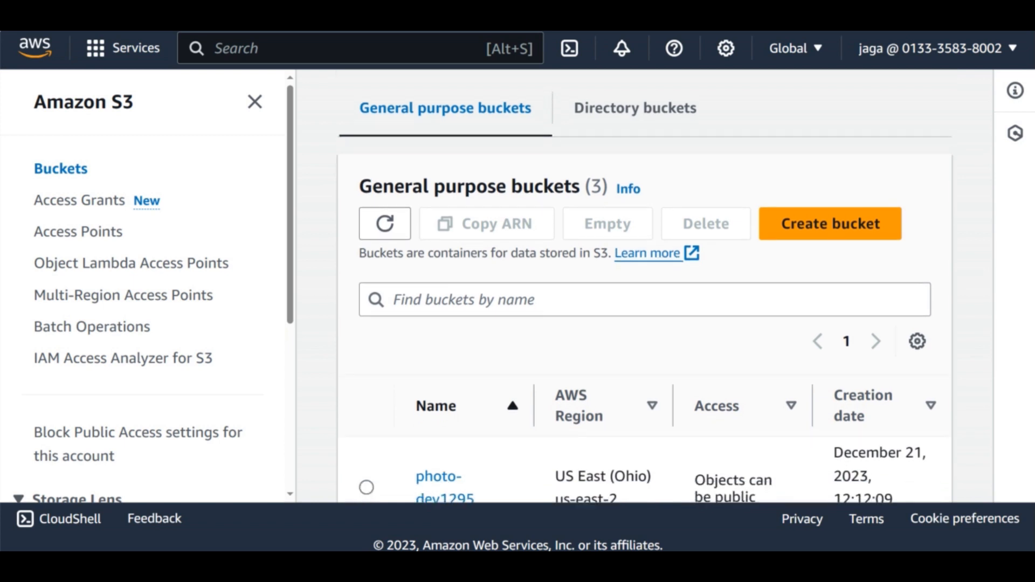
scroll(646, 277, down, 1)
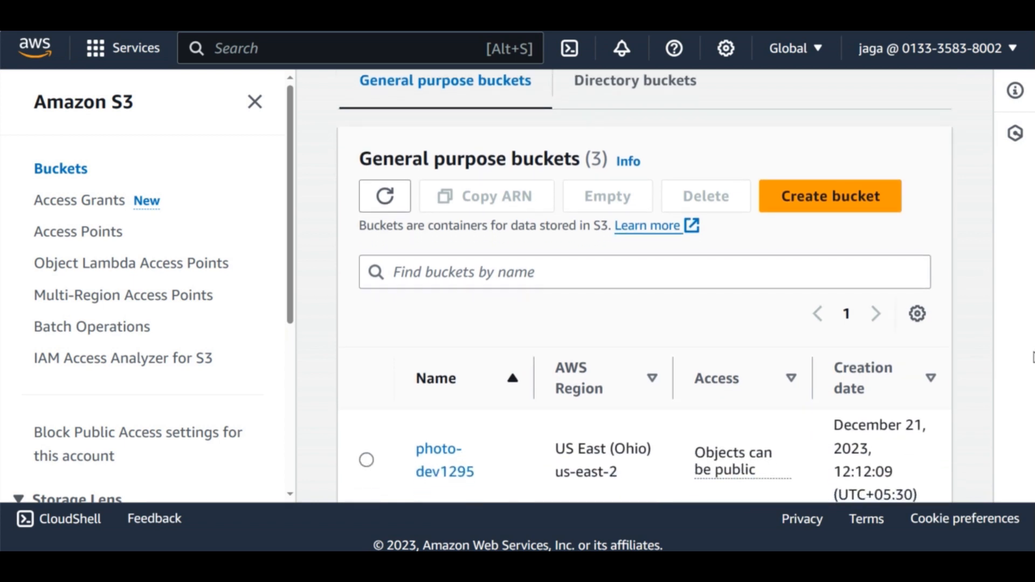
Open the photo-dev1295 bucket and review its permissions overview, Block public access status and bucket policy.
click(436, 459)
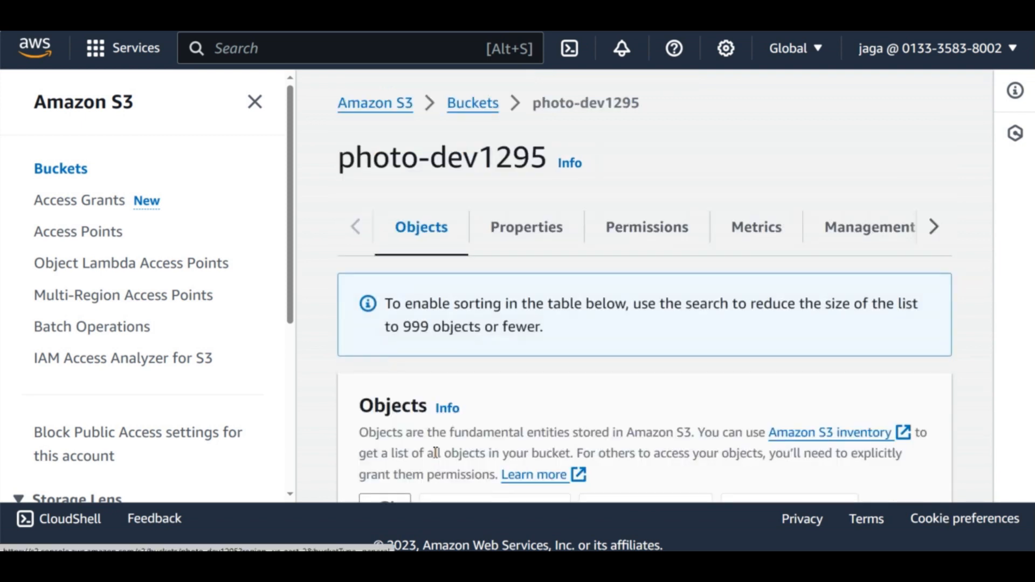
click(623, 228)
scroll(508, 266, down, 3)
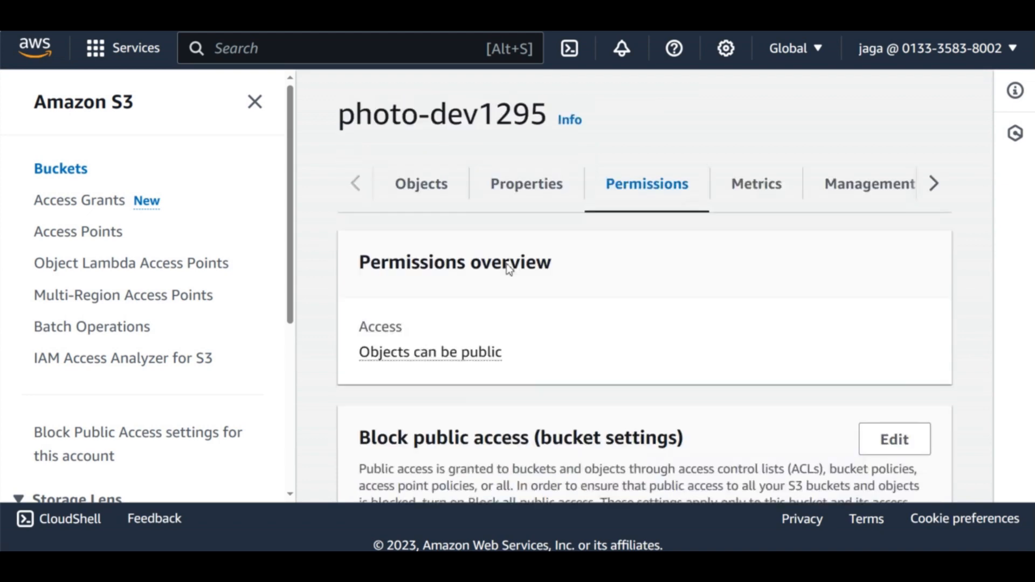
scroll(582, 210, down, 5)
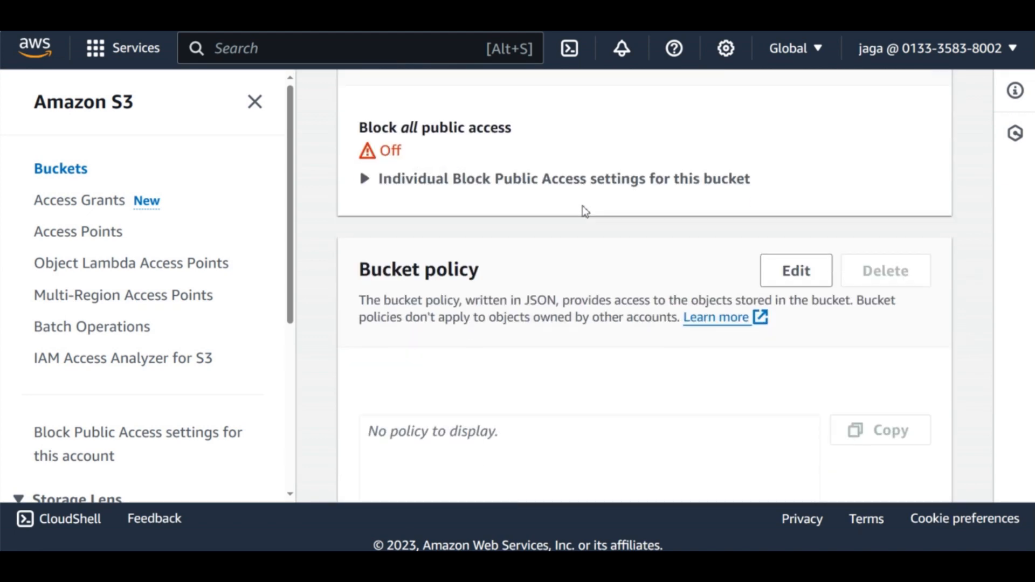
scroll(583, 209, down, 2)
scroll(582, 208, up, 8)
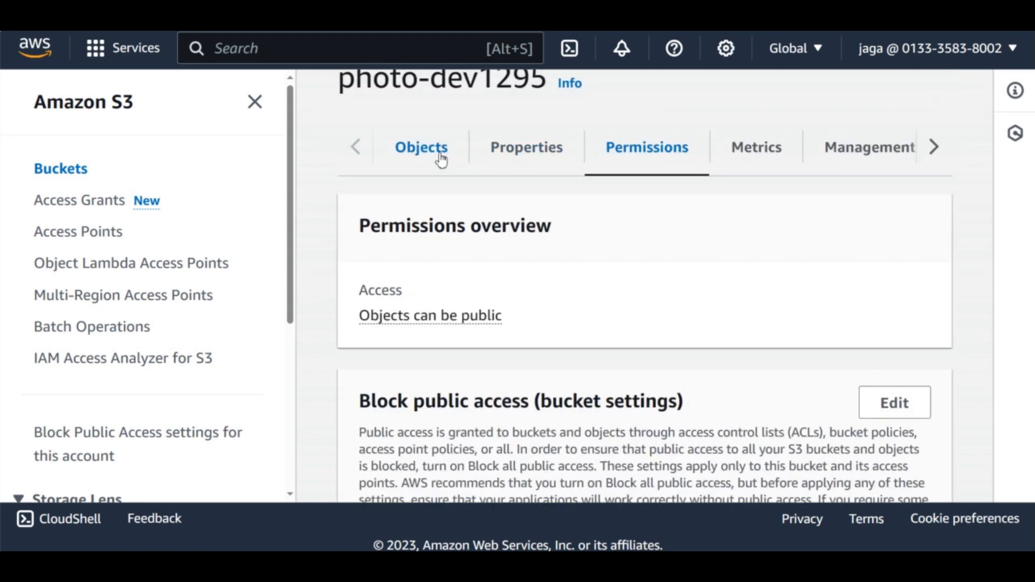
Make the uploaded JPG photo in the bucket's objects list public using ACL, and close the status report.
click(441, 159)
scroll(453, 172, down, 4)
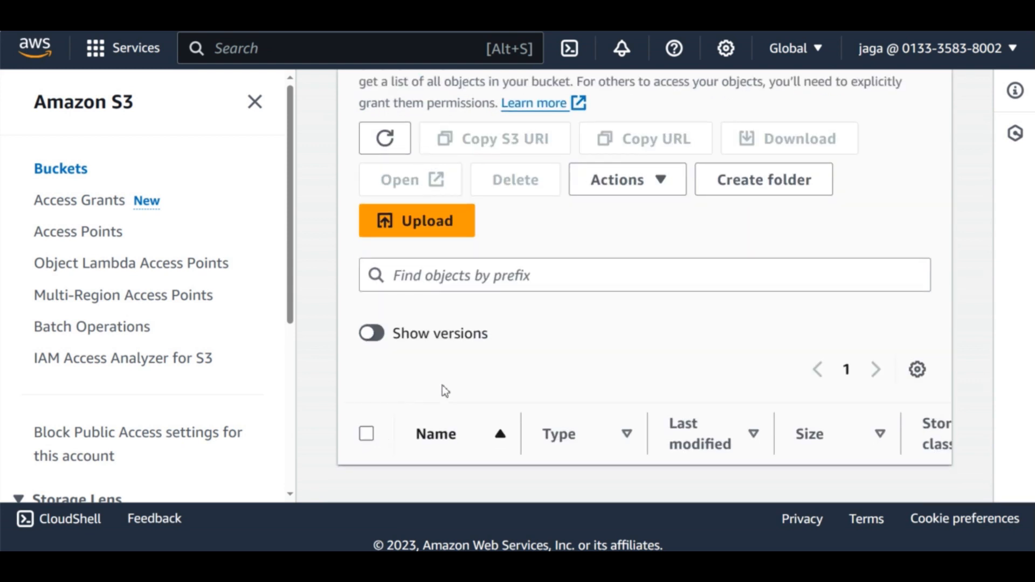
scroll(444, 383, up, 1)
scroll(443, 382, down, 1)
key(ctrl+minus)
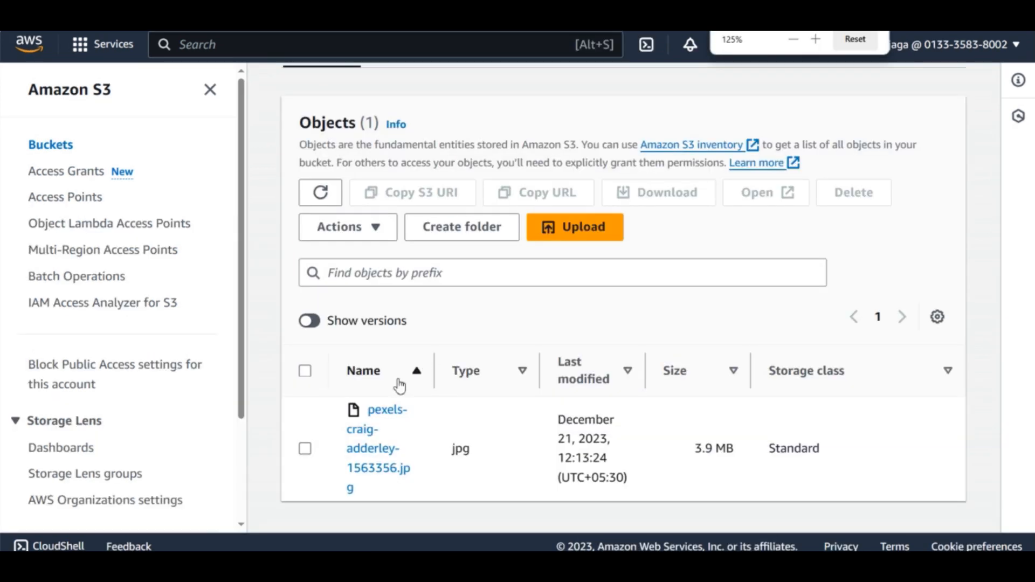
click(305, 453)
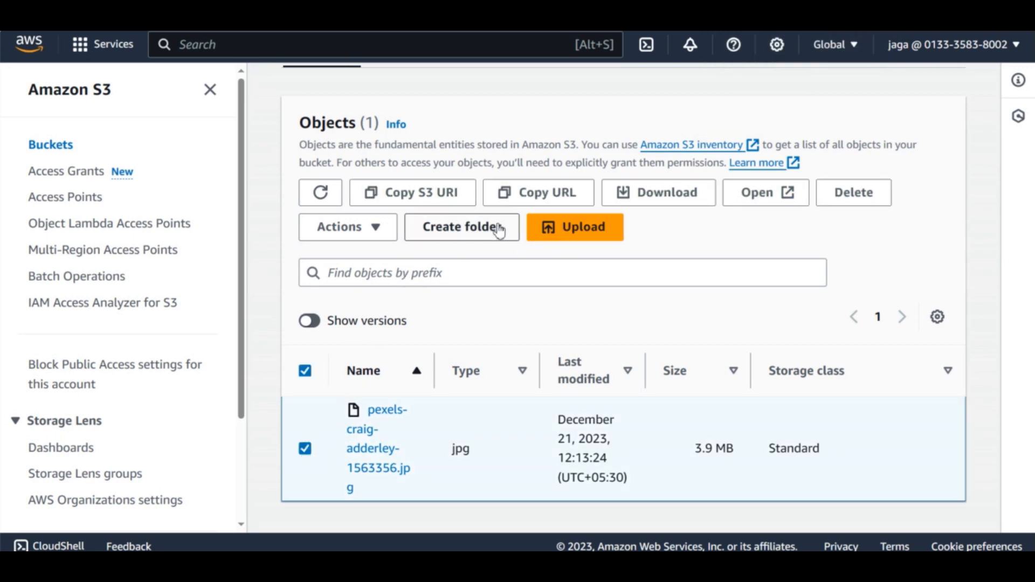
click(387, 229)
scroll(399, 377, down, 3)
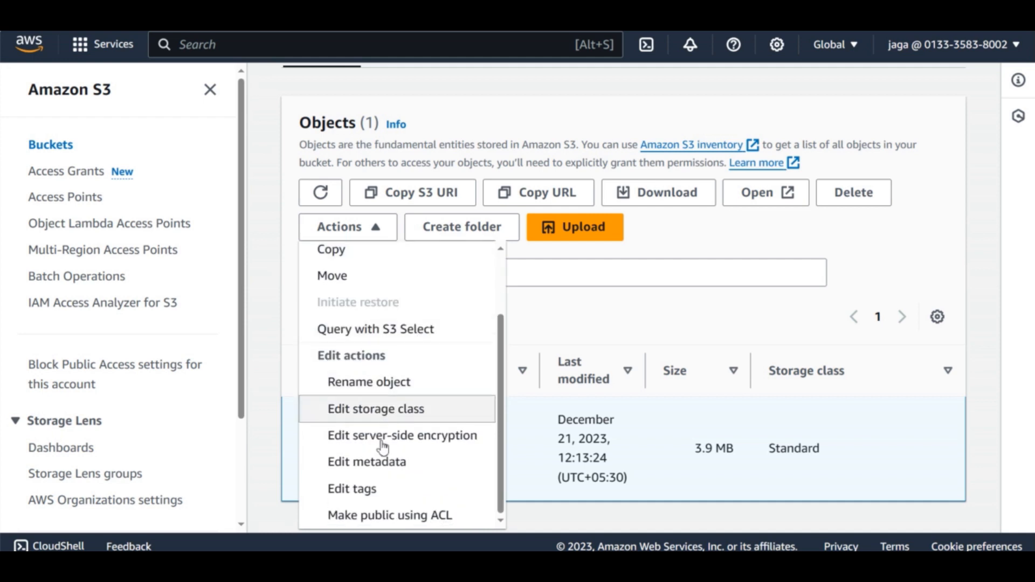
click(387, 523)
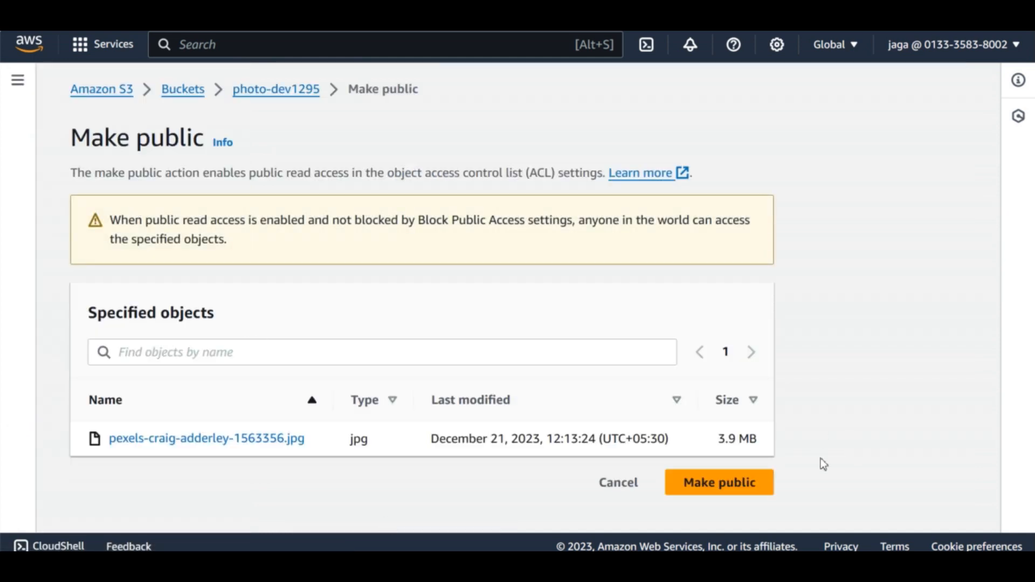
click(717, 495)
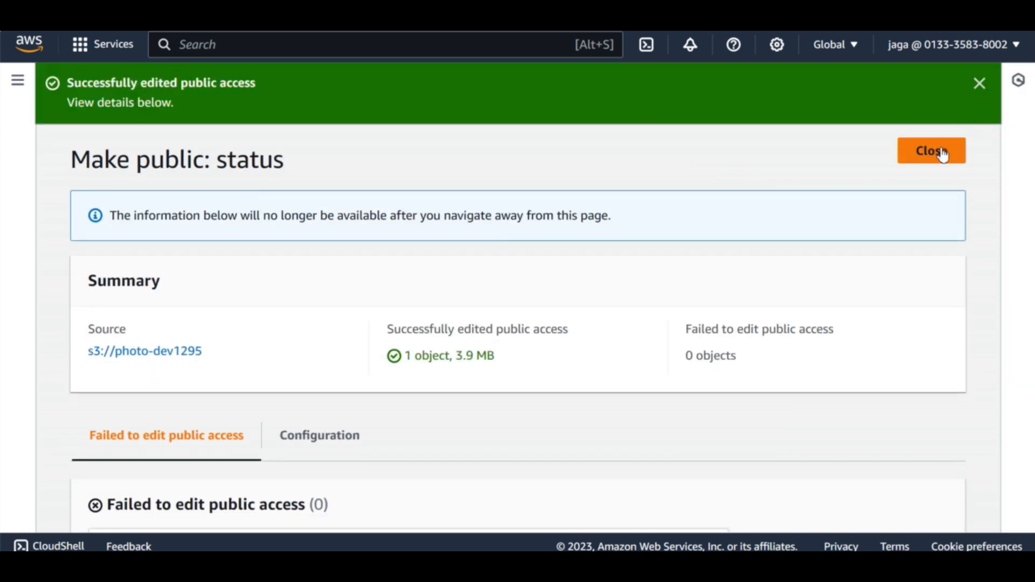
click(979, 84)
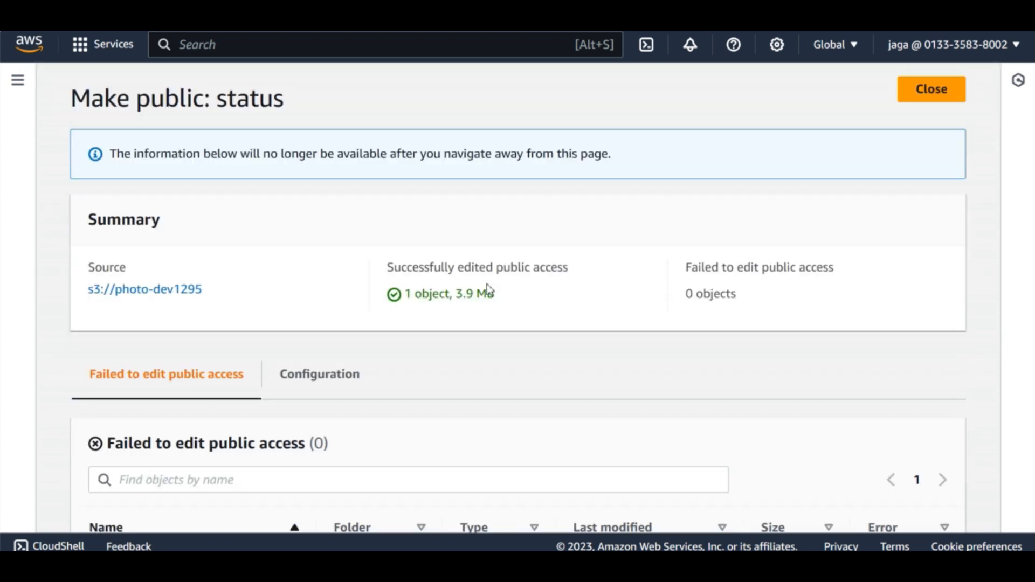
click(932, 96)
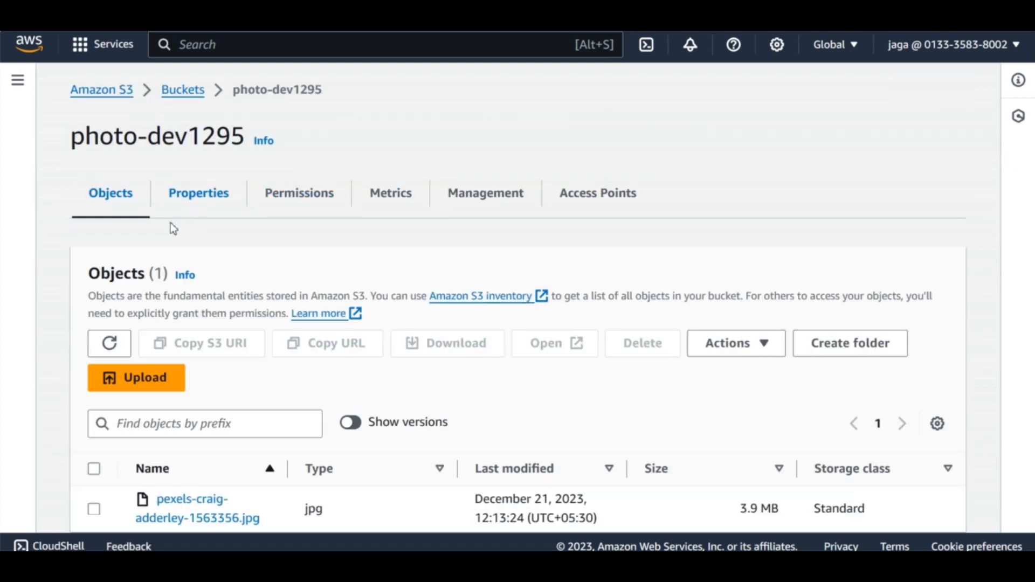
Copy the uploaded photo's object URL and open it in a new tab of the Incognito Chrome window.
click(94, 509)
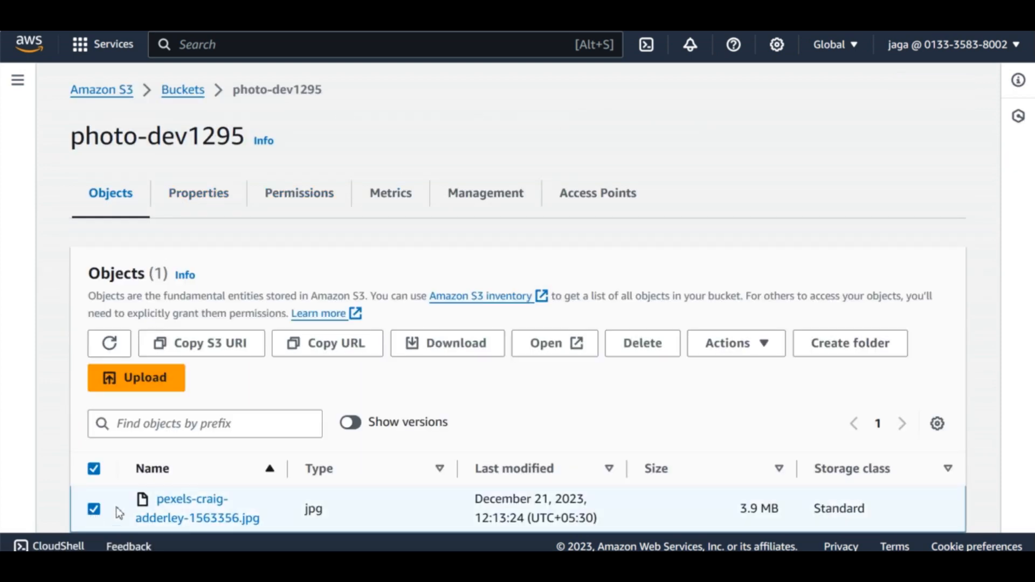
click(355, 355)
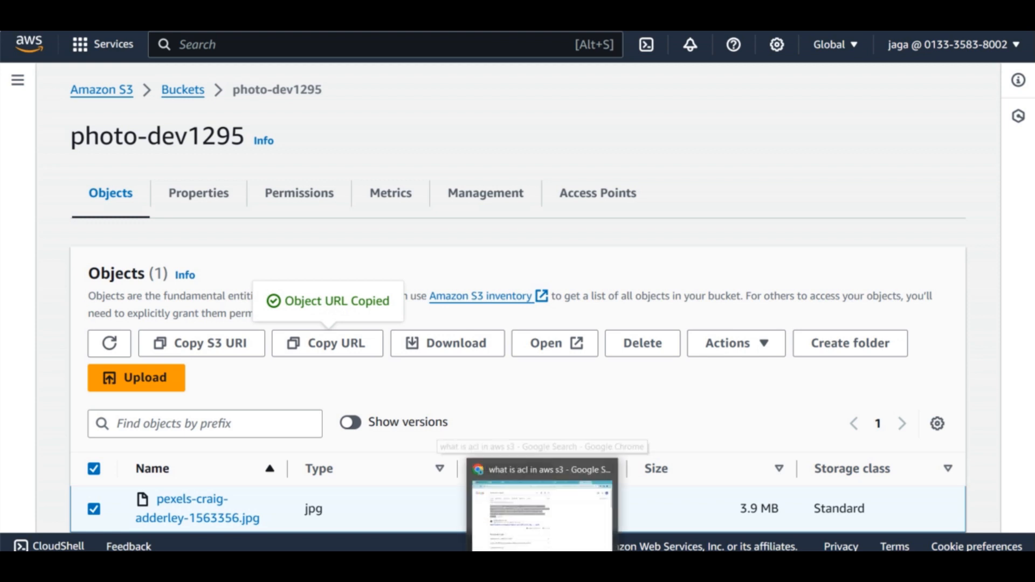
mouse_move(410, 567)
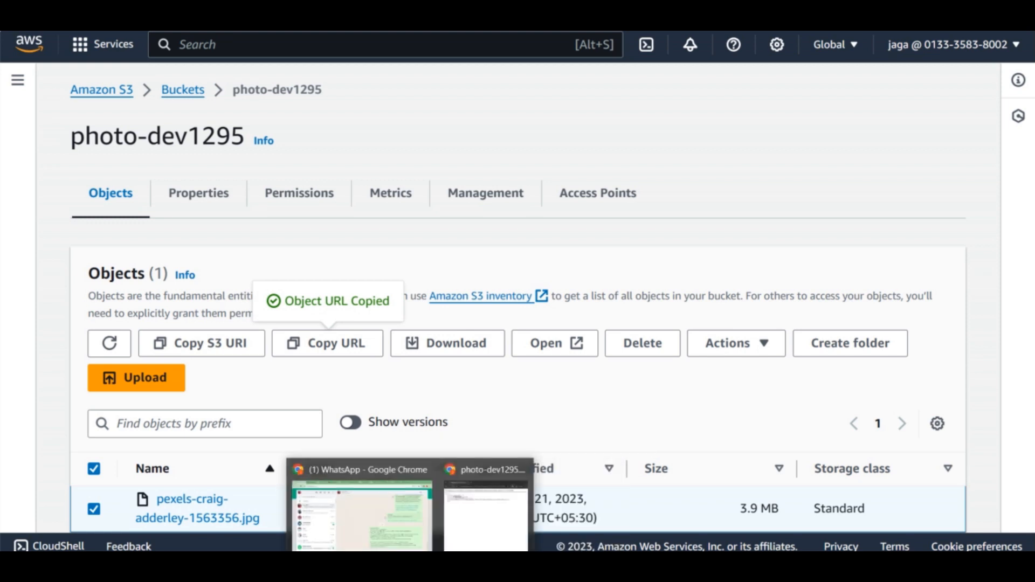
click(489, 520)
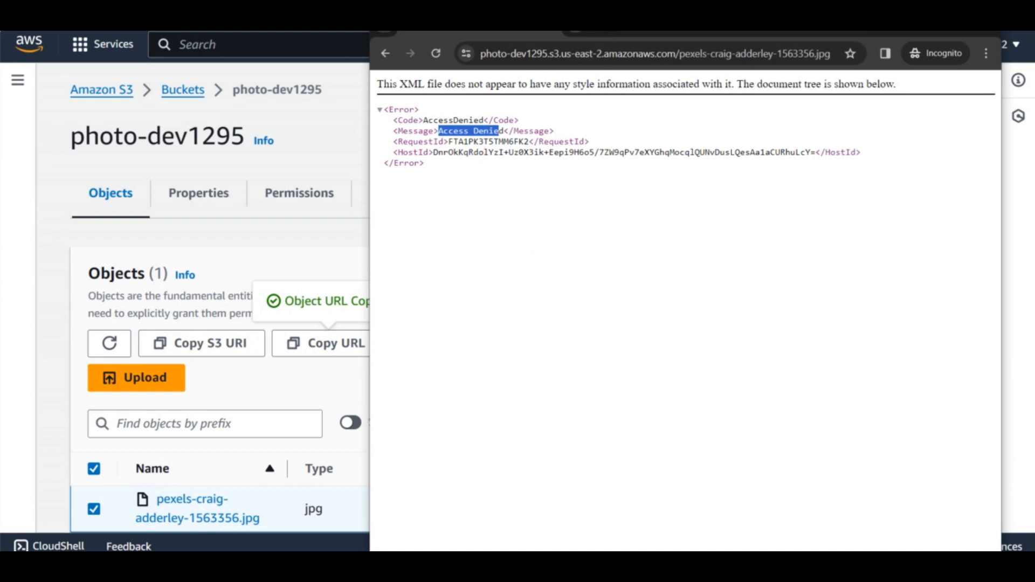
key(ctrl+t)
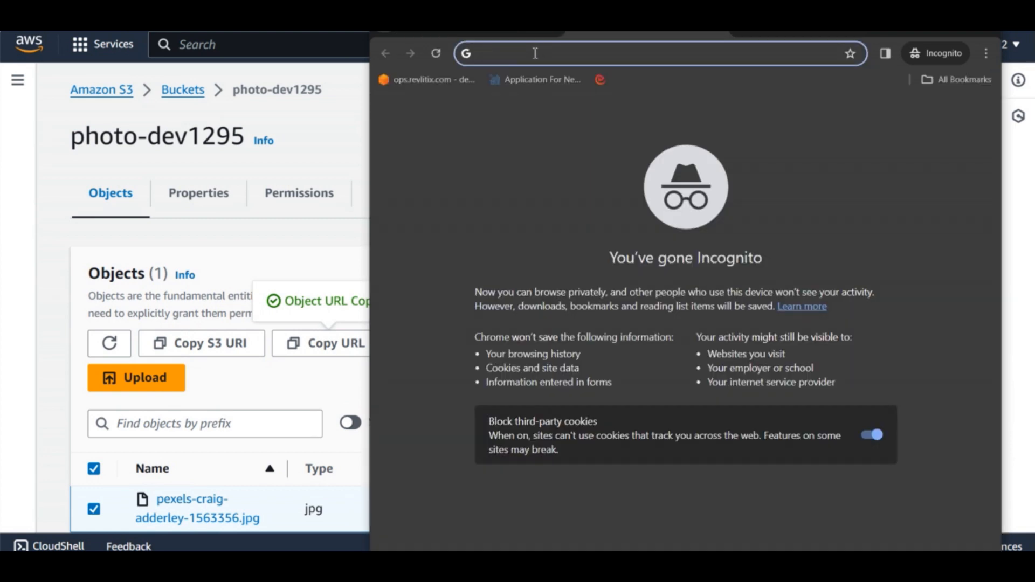
text(https://photo-dev1295.s3.us-east-2.amazonaws.com/pexels-craig-adderley-1563356.jpg)
key(Return)
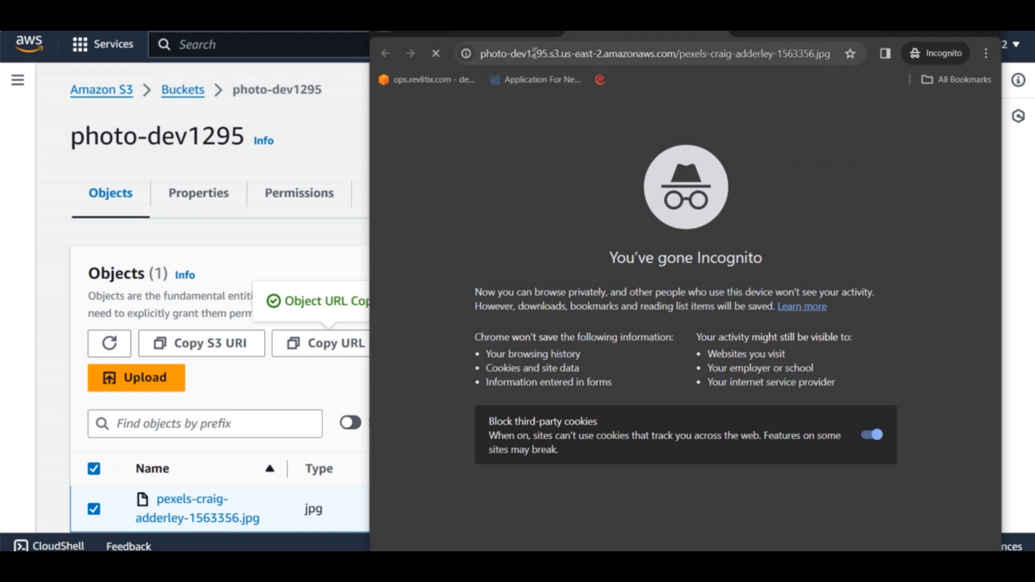